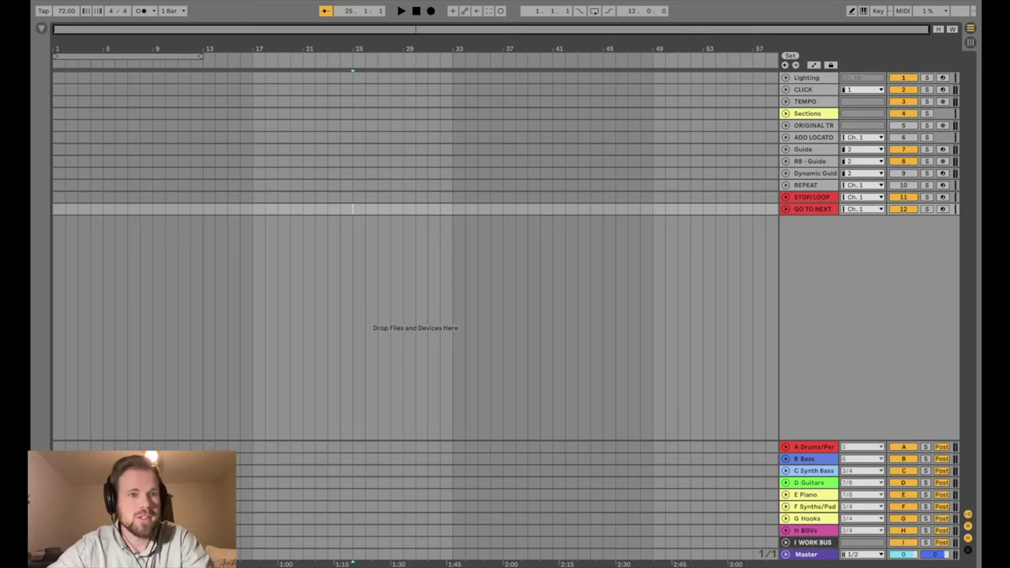
# Browse to the Levitating_103 > Bounces folder and set the tempo to 103 BPM
pyautogui.press('super+alt+b')
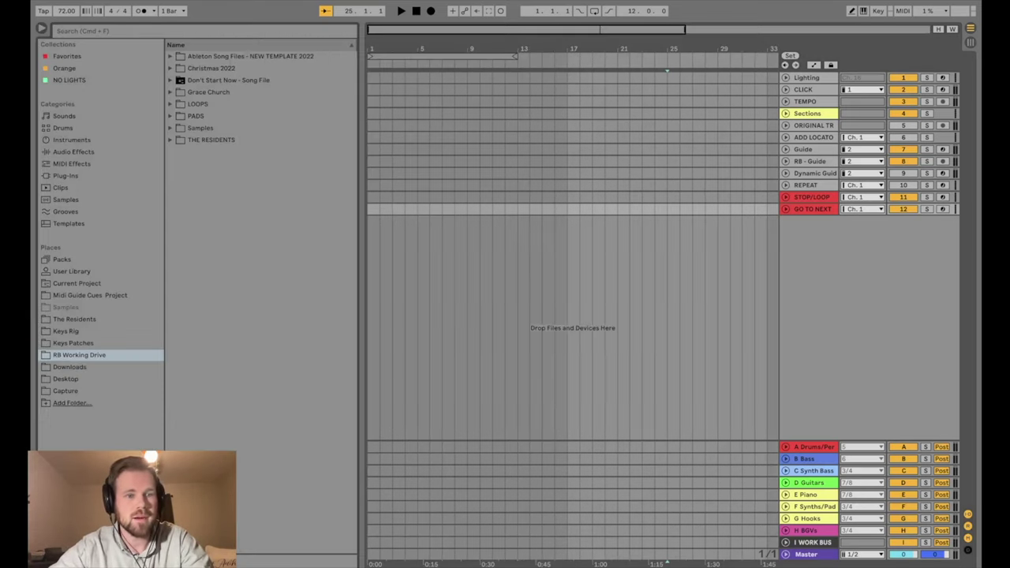
pyautogui.click(169, 56)
pyautogui.scroll(-5, 261, 300)
pyautogui.click(184, 372)
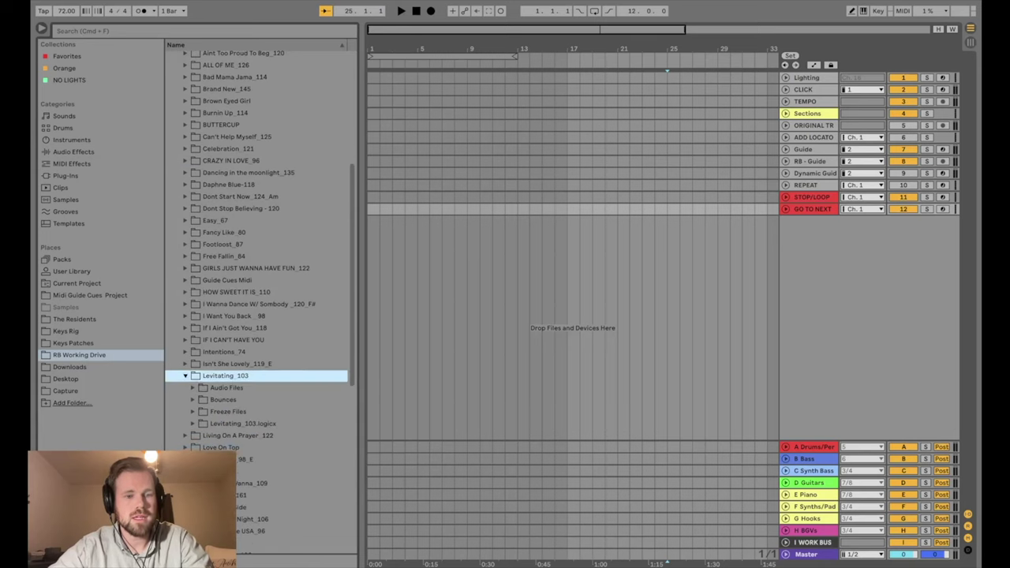
pyautogui.scroll(-2, 260, 300)
pyautogui.click(193, 353)
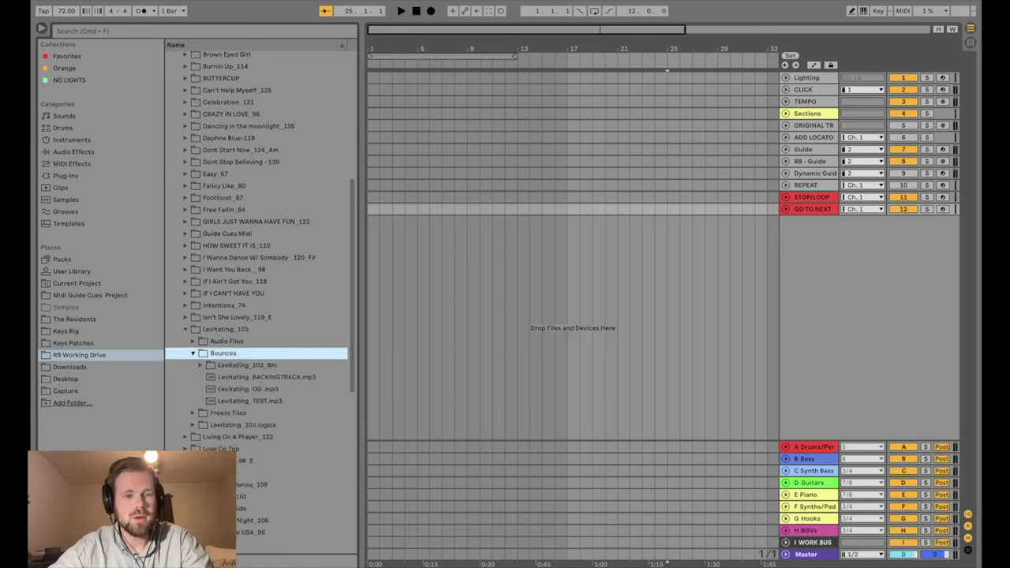
pyautogui.scroll(-2, 260, 300)
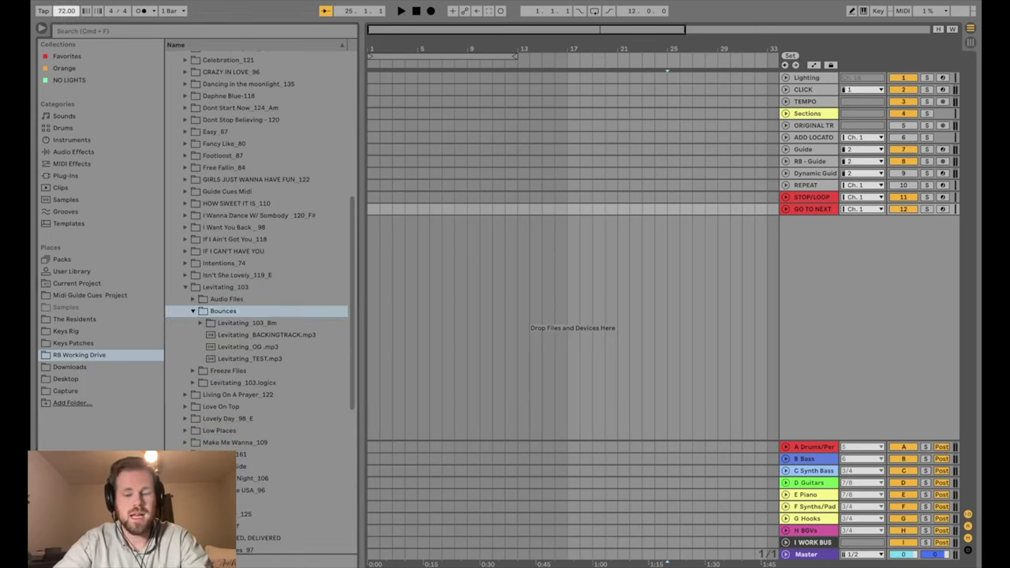
pyautogui.write('103')
pyautogui.press('Return')
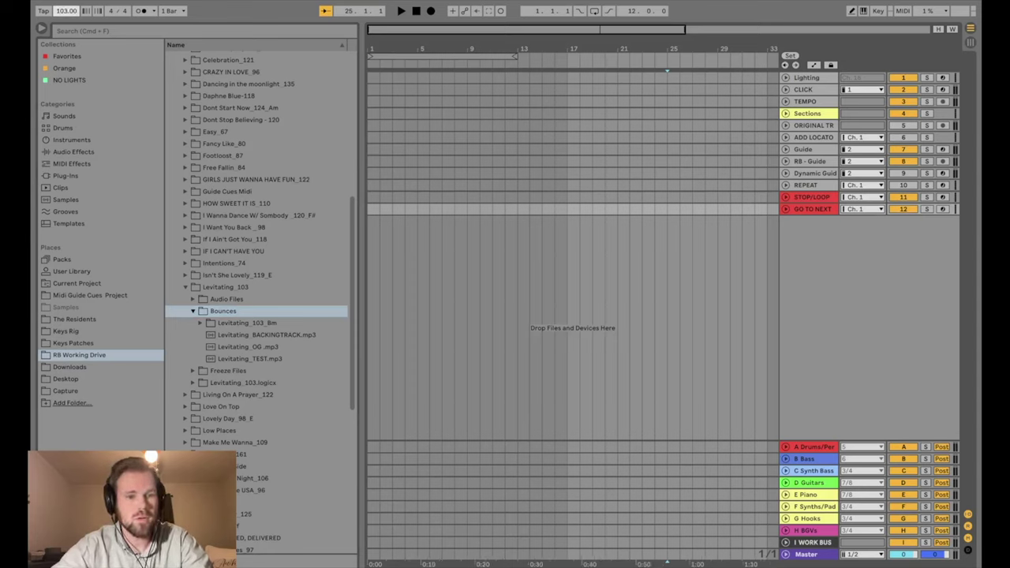
# Load the six Levitating_103_Bm stem wavs as new audio tracks 13–18
pyautogui.press('Down')
pyautogui.press('Right')
pyautogui.press('Down')
pyautogui.hotkey('shift', 'Down')
pyautogui.hotkey('shift', 'Down')
pyautogui.hotkey('shift', 'Down')
pyautogui.hotkey('shift', 'Down')
pyautogui.hotkey('shift', 'Down')
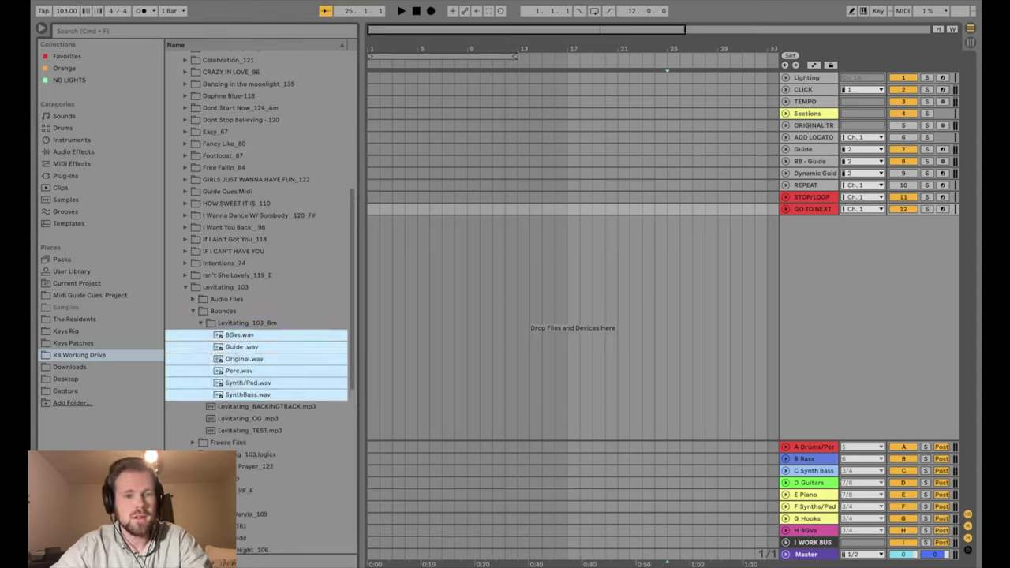
pyautogui.press('Return')
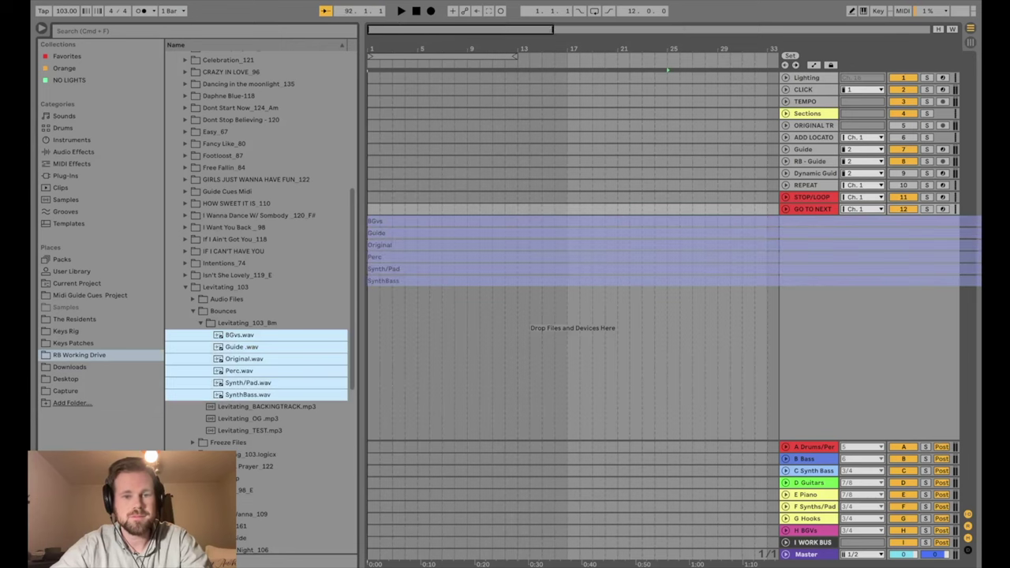
pyautogui.press('super+alt+b')
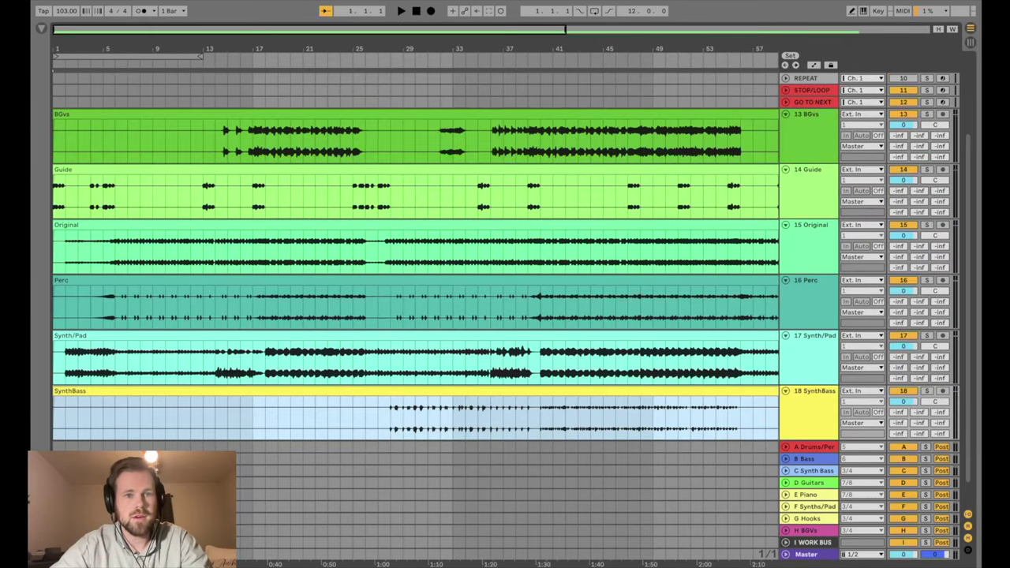
# Zoom out to the whole song and cut the Original clip from track 15
pyautogui.press('w')
pyautogui.click(379, 138)
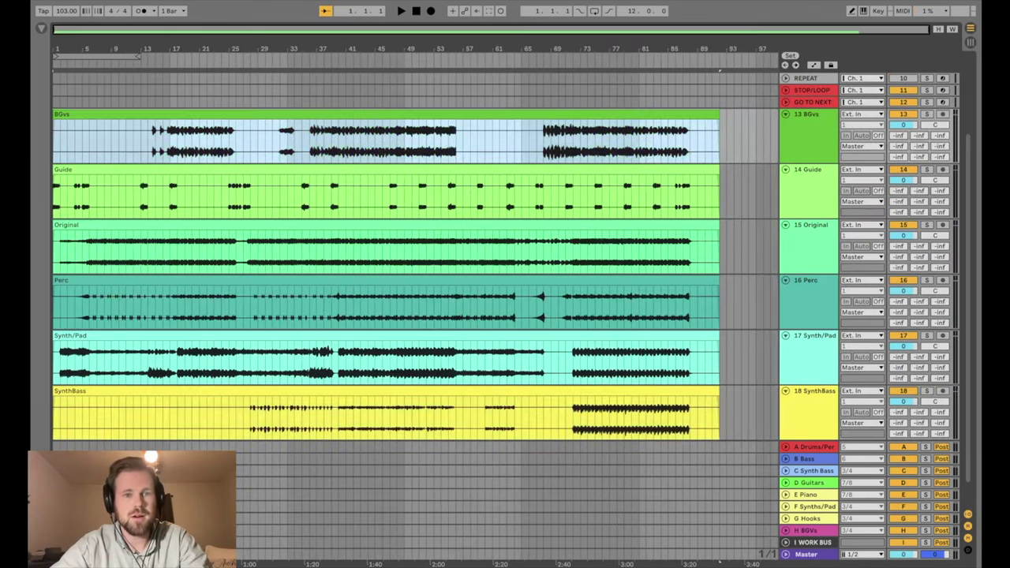
pyautogui.press('super+a')
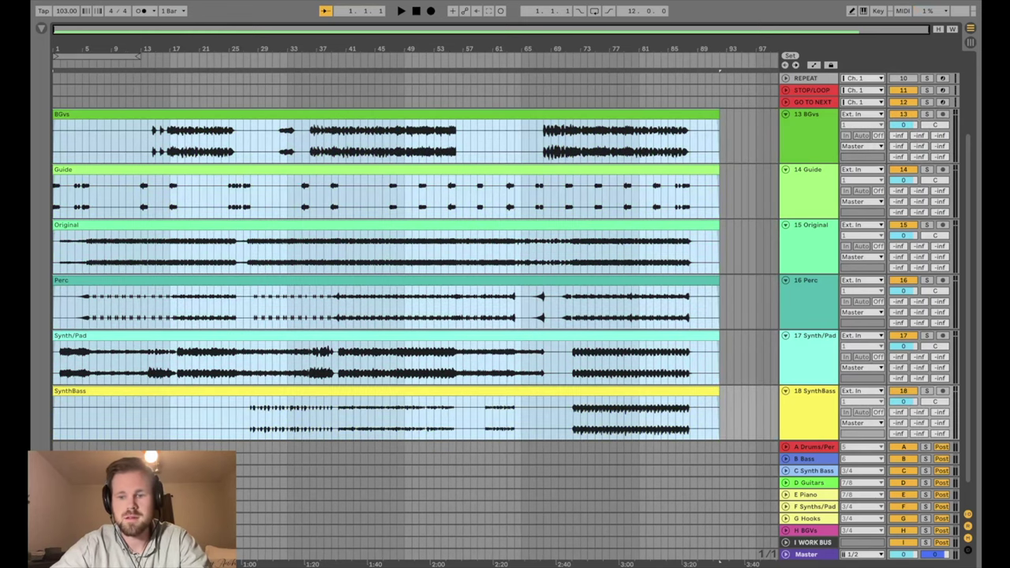
pyautogui.press('super+alt+l')
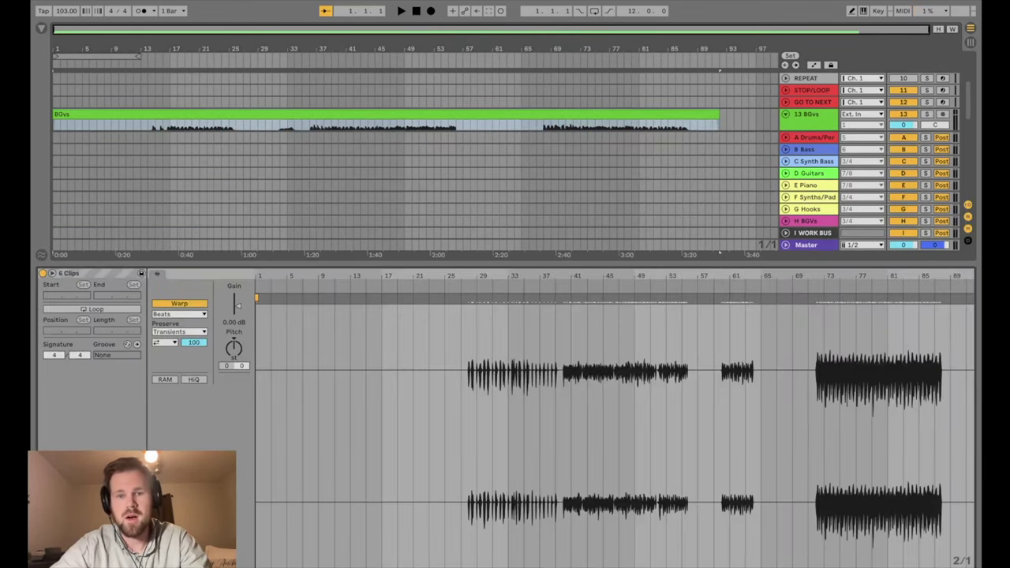
pyautogui.press('super+alt+l')
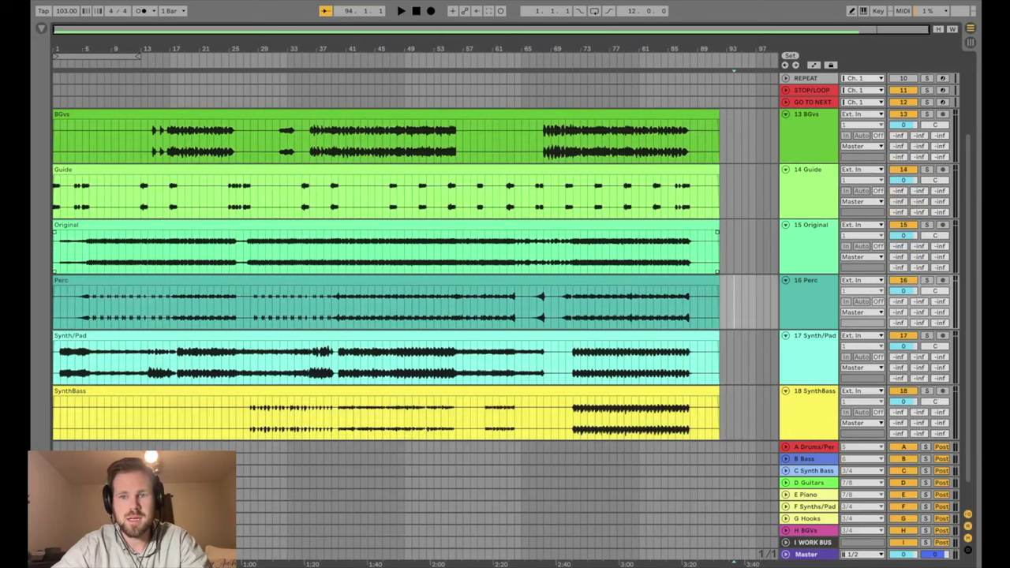
pyautogui.press('super+z')
pyautogui.press('super+z')
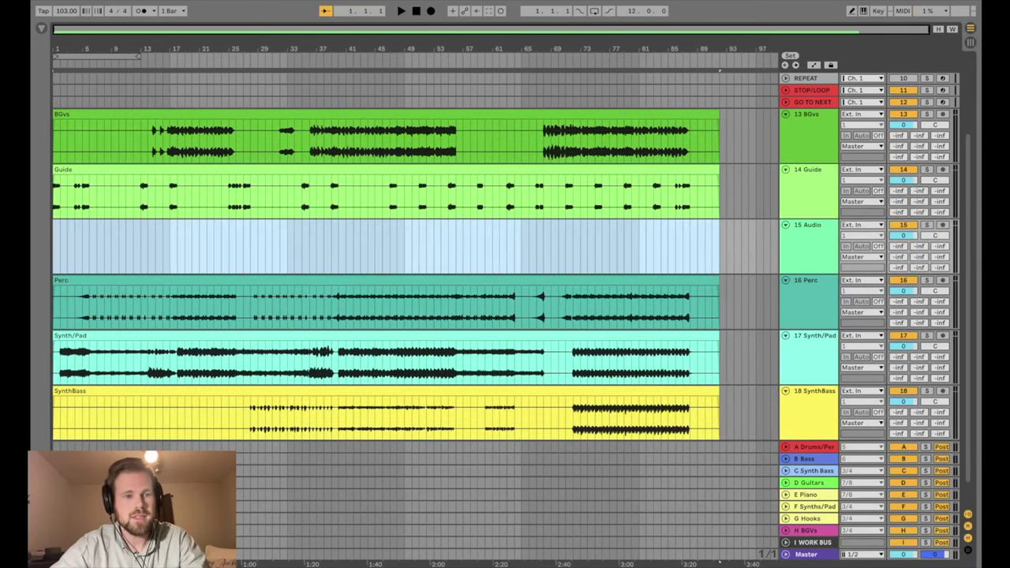
# Paste the Original clip onto ORIGINAL TR and delete the empty track 15
pyautogui.scroll(3, 386, 253)
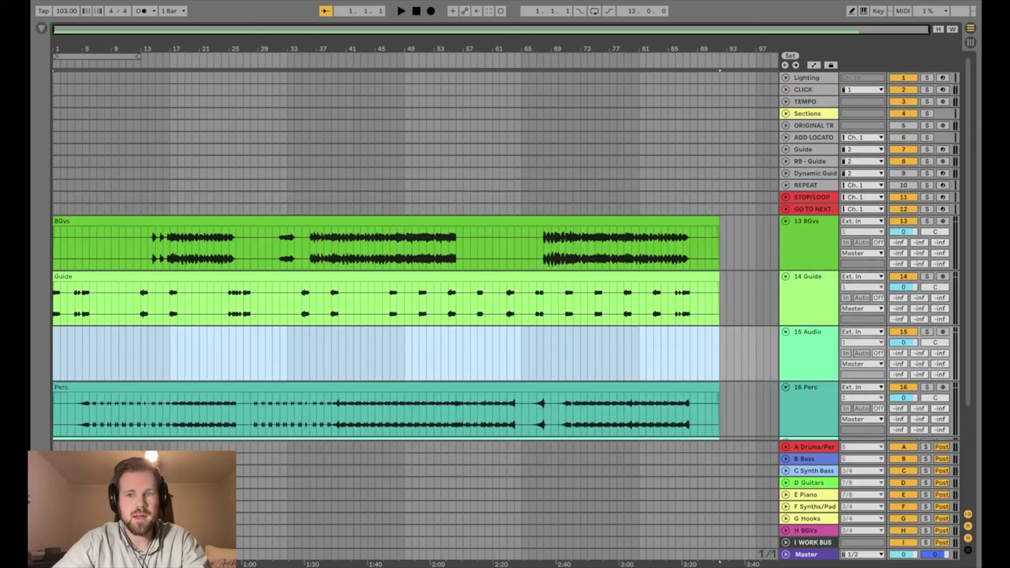
pyautogui.click(387, 125)
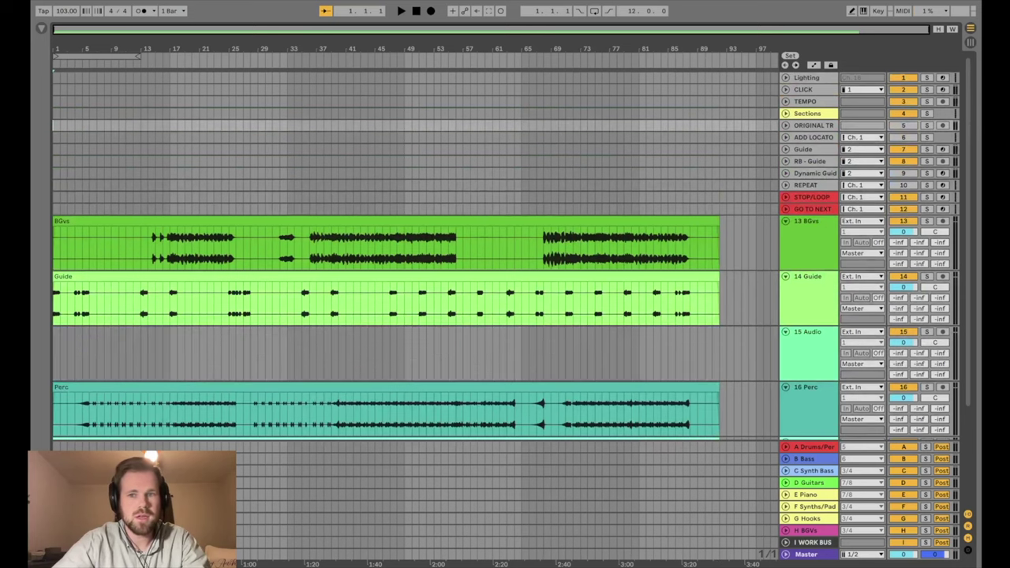
pyautogui.press('super+v')
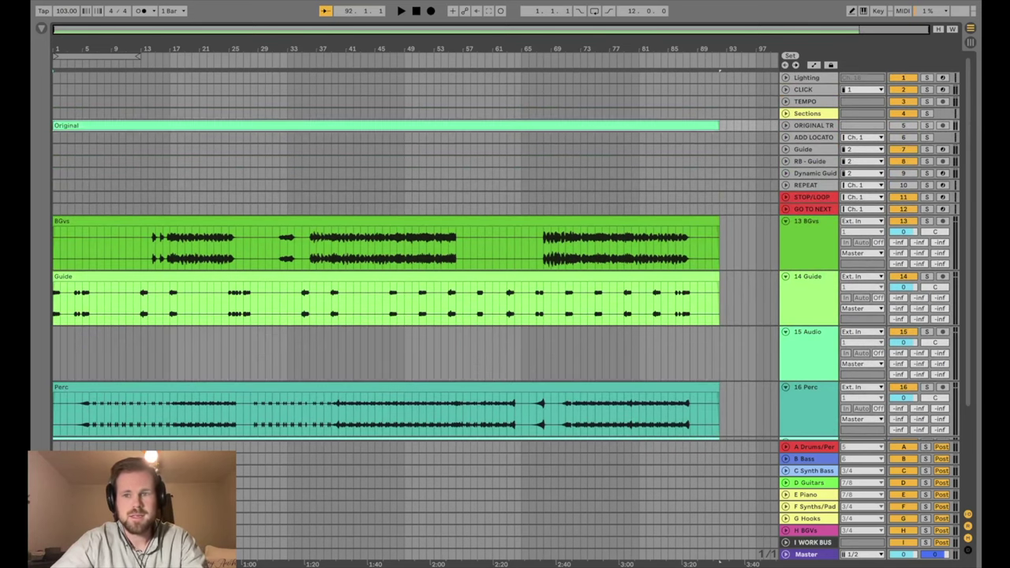
pyautogui.scroll(-1, 505, 253)
pyautogui.click(808, 336)
pyautogui.press('Delete')
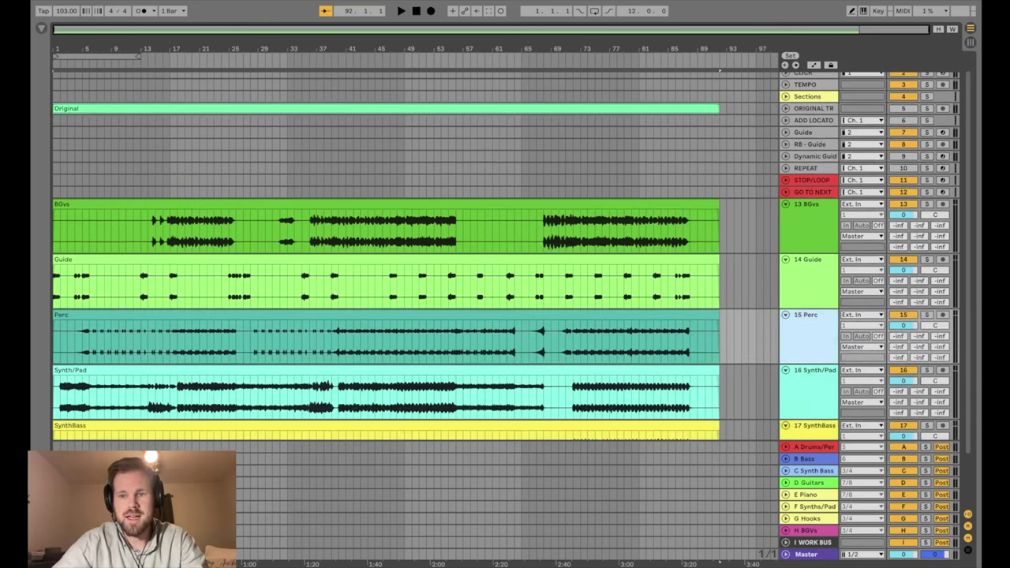
# Fold stem tracks 13–17 and switch them off, keeping ORIGINAL TR on, then show Session view
pyautogui.press('Left')
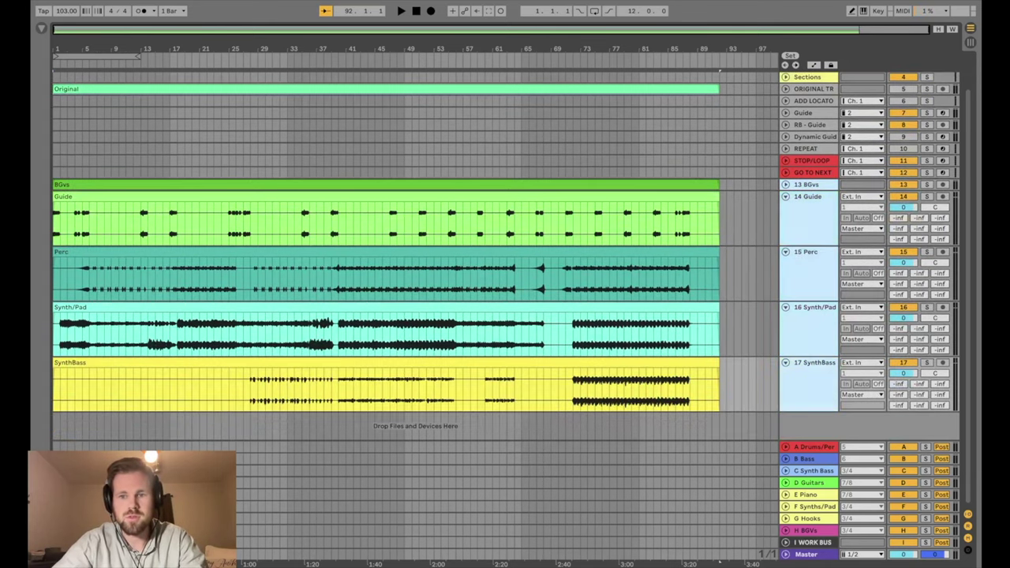
pyautogui.click(785, 363)
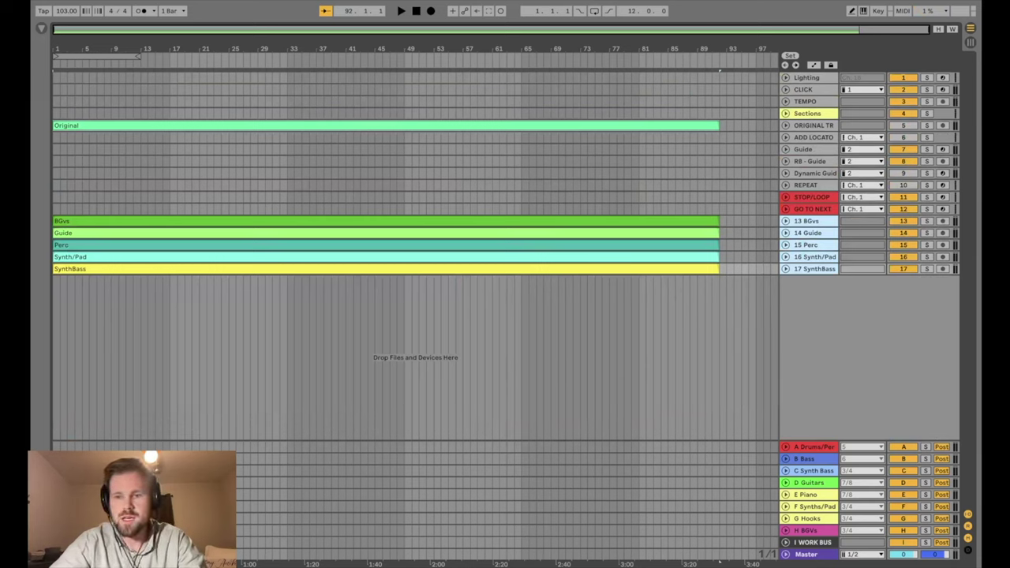
pyautogui.keyDown('shift'); pyautogui.click(812, 257); pyautogui.keyUp('shift')
pyautogui.keyDown('shift'); pyautogui.click(807, 221); pyautogui.keyUp('shift')
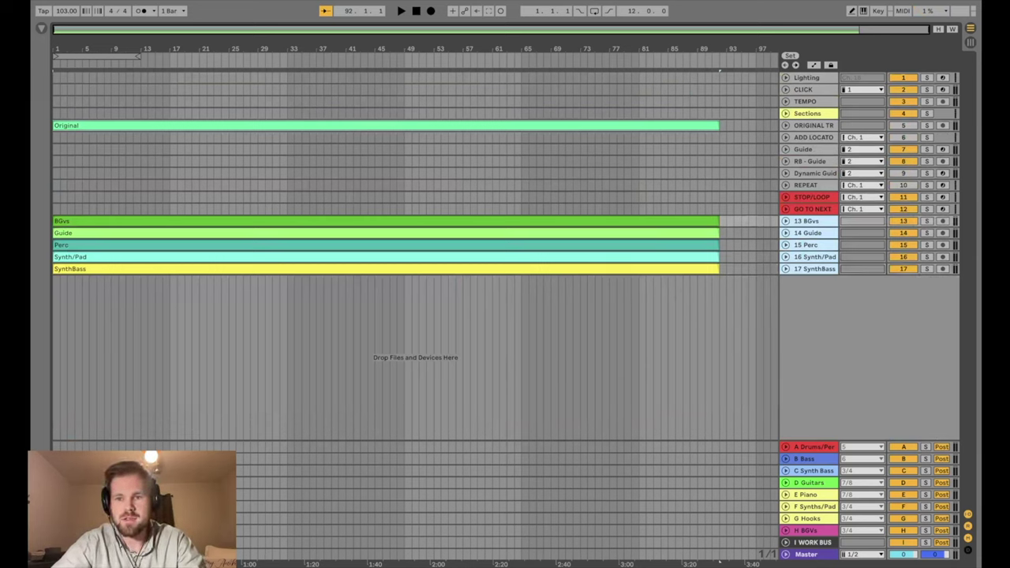
pyautogui.press('0')
pyautogui.click(904, 125)
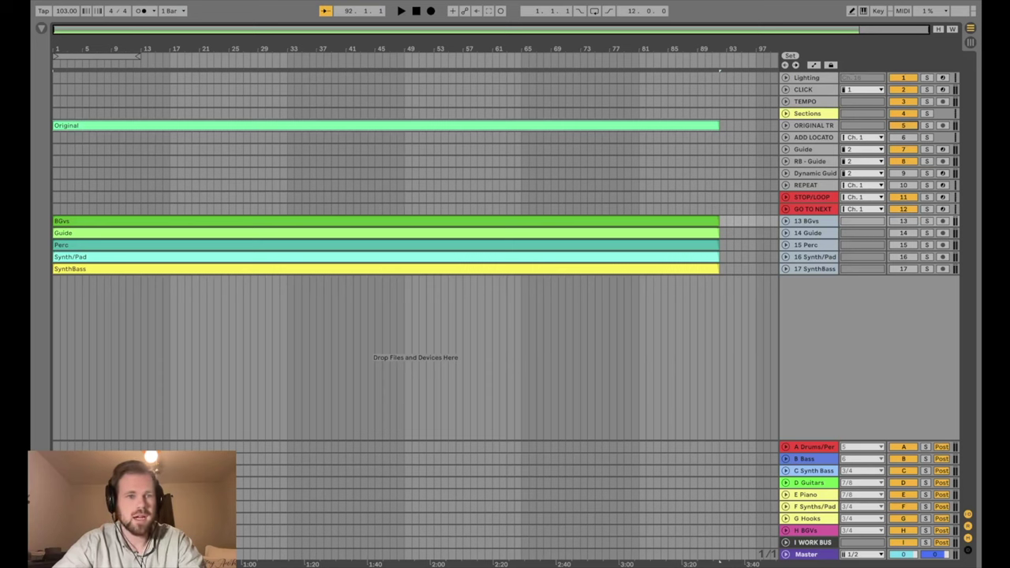
pyautogui.press('Tab')
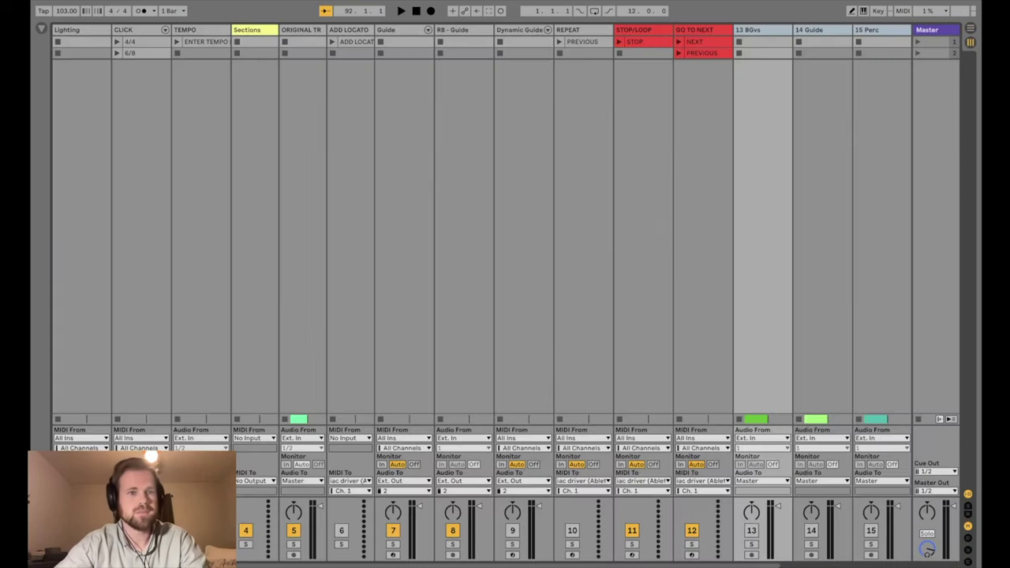
# Set the ENTER TEMPO clip on the TEMPO track to 103 BPM
pyautogui.press('Tab')
pyautogui.press('Tab')
pyautogui.click(201, 41)
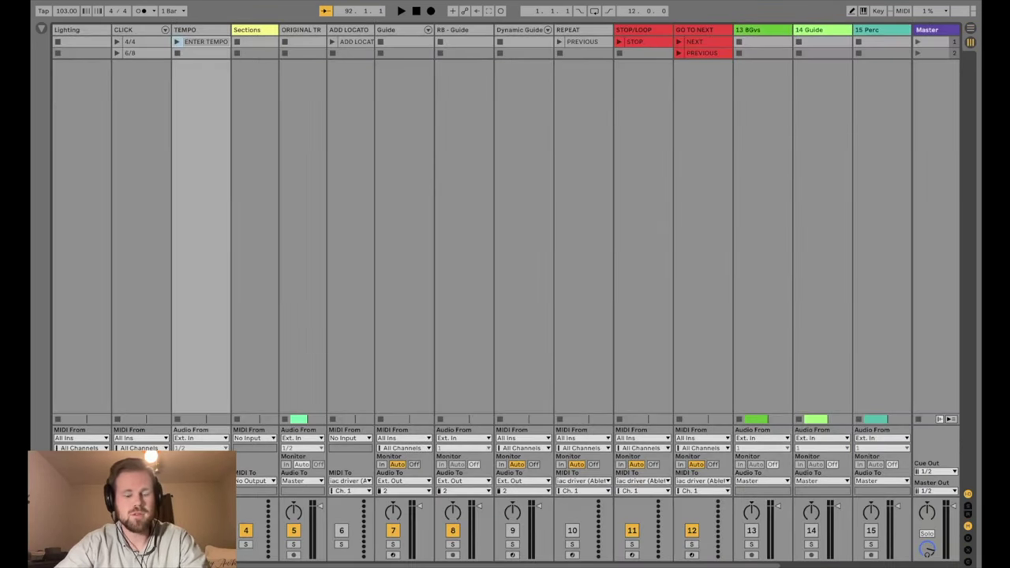
pyautogui.press('Tab')
pyautogui.press('+')
pyautogui.press('+')
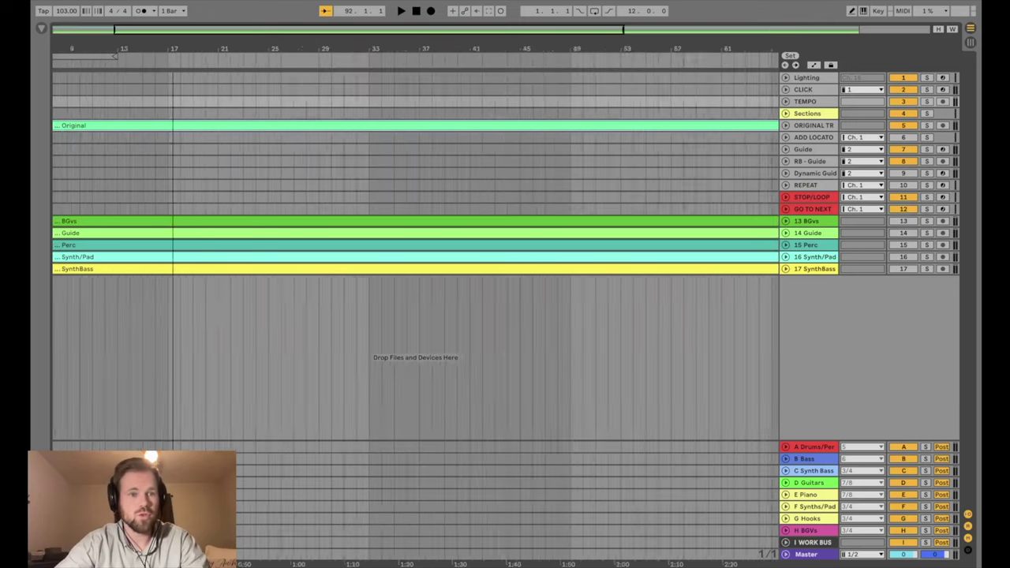
pyautogui.press('Home')
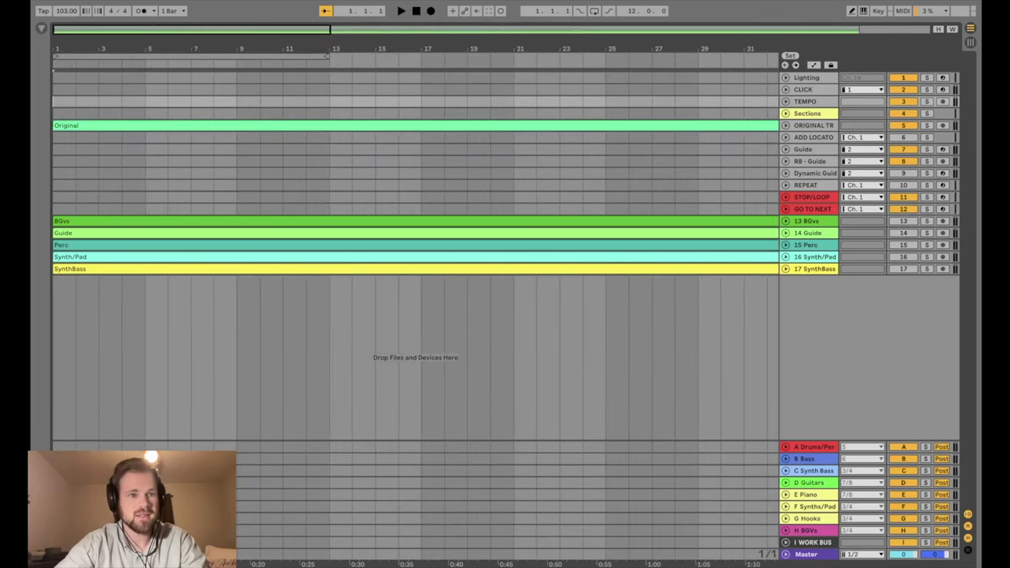
pyautogui.hotkey('ctrl', 'alt', 'l')
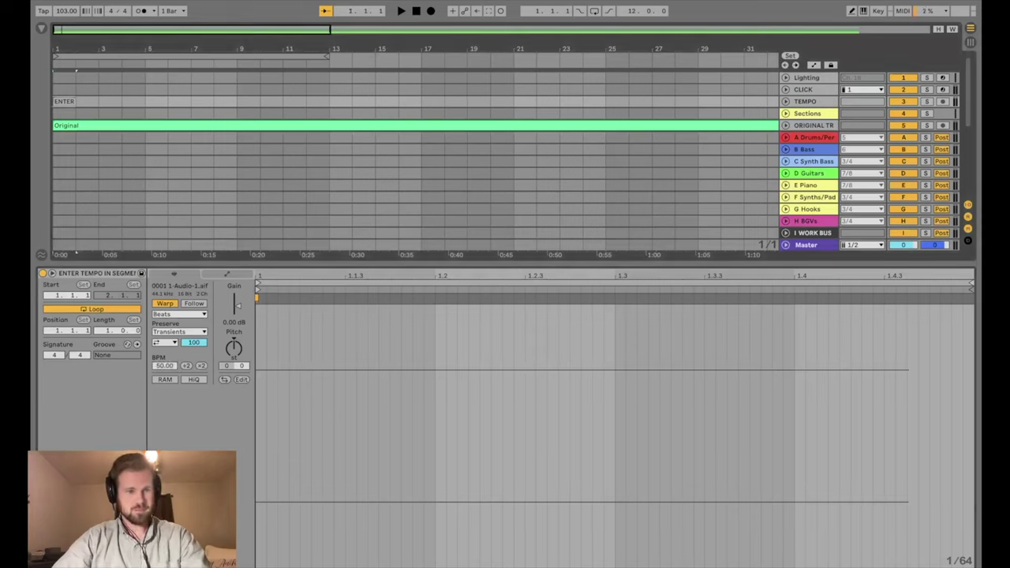
pyautogui.press('Home')
pyautogui.click(164, 365)
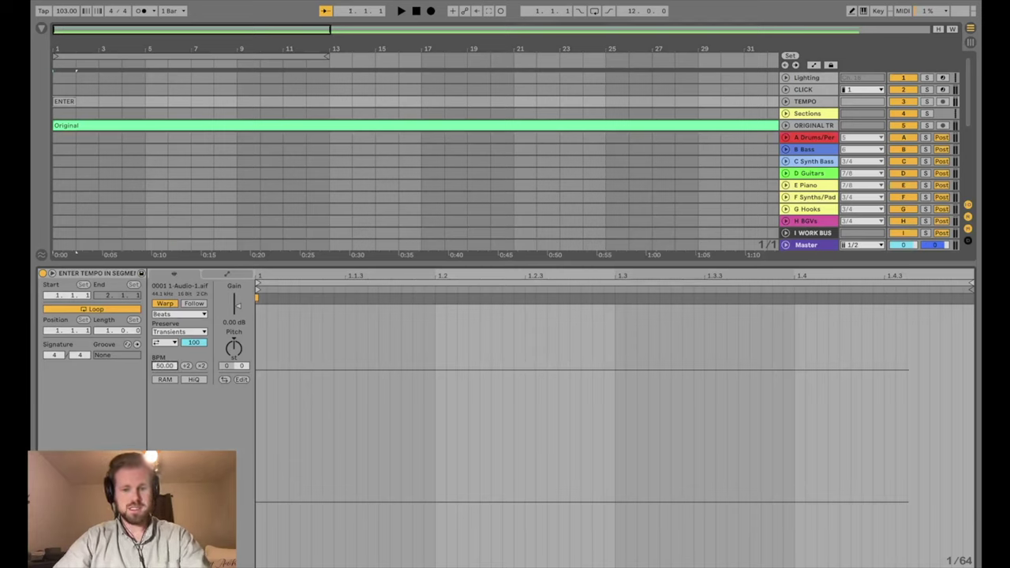
pyautogui.write('103')
pyautogui.press('Return')
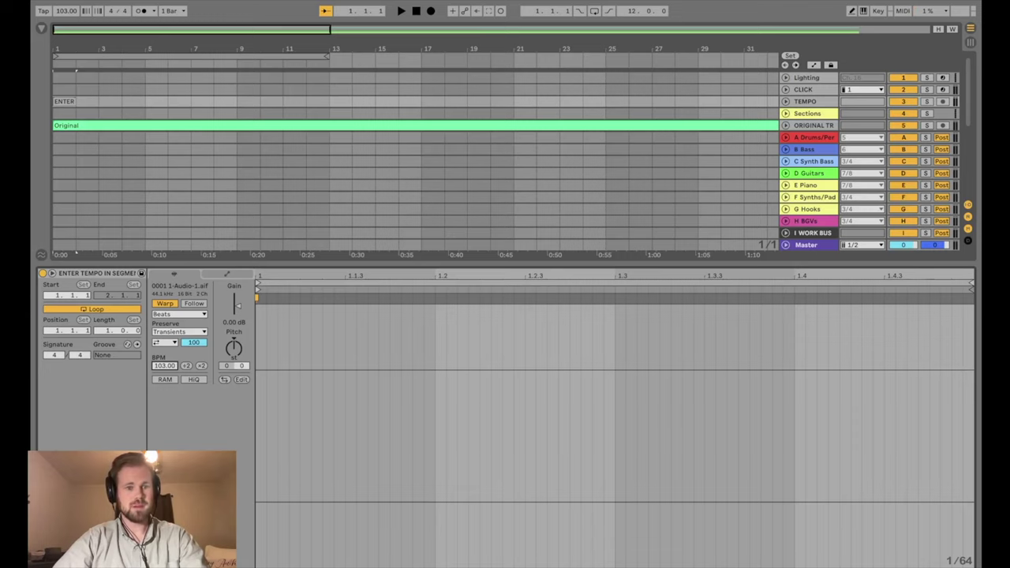
# Make the tempo clip Lead, stretch it to the song's end, and name it 'LEVITATING - 103BPM'
pyautogui.click(194, 303)
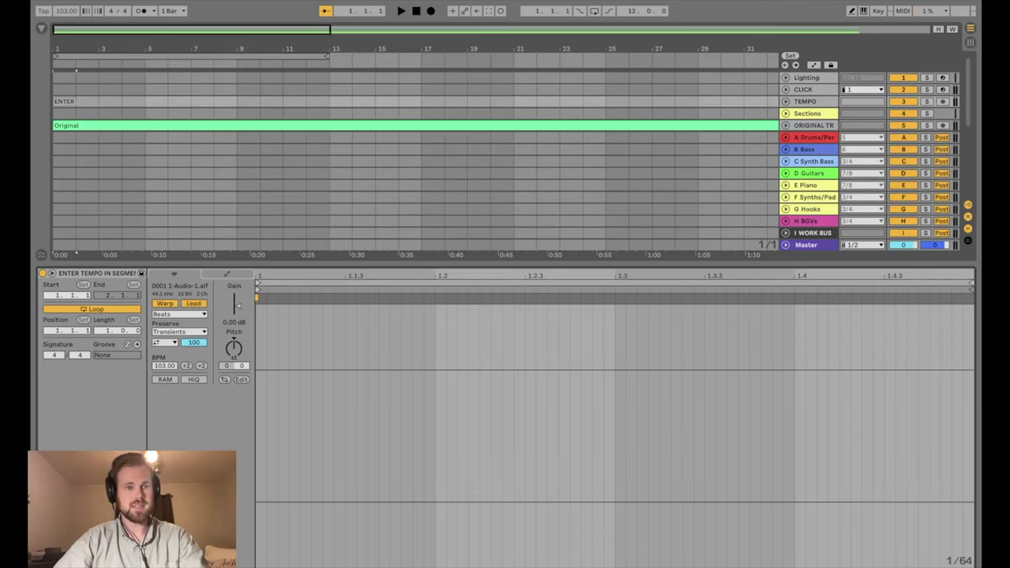
pyautogui.moveTo(77, 101); pyautogui.dragTo(720, 101)
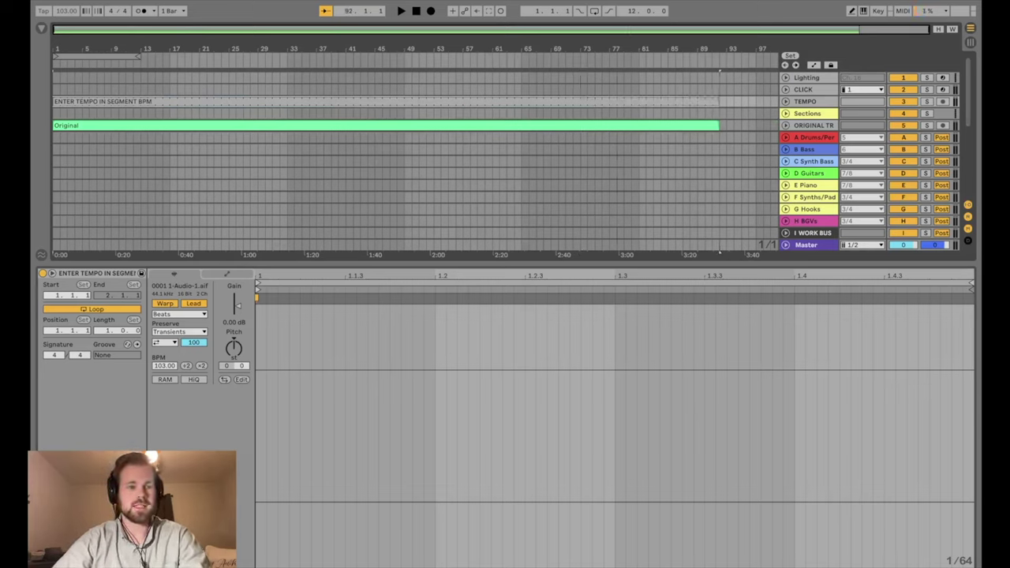
pyautogui.write('LE')
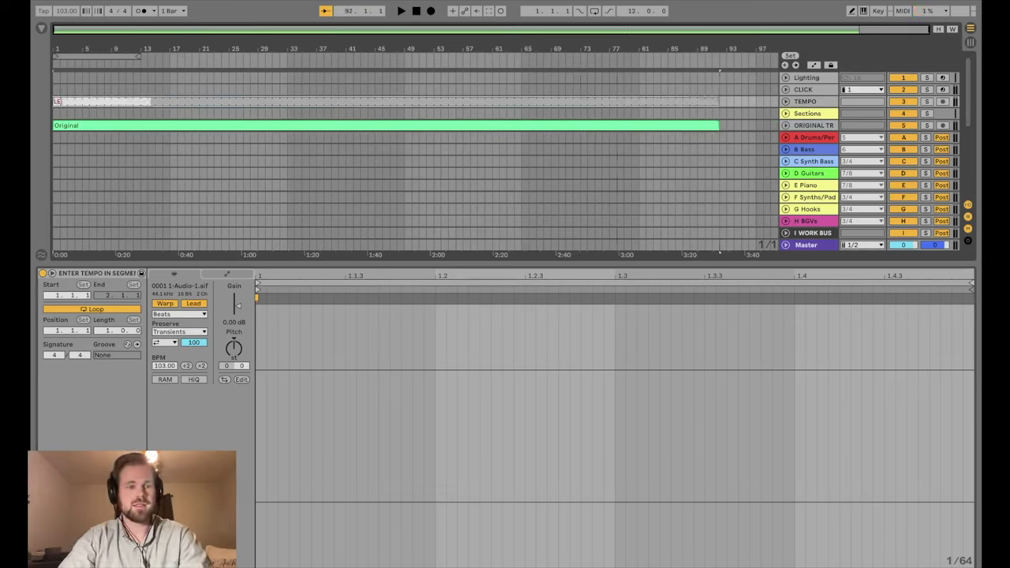
pyautogui.write('VITAT')
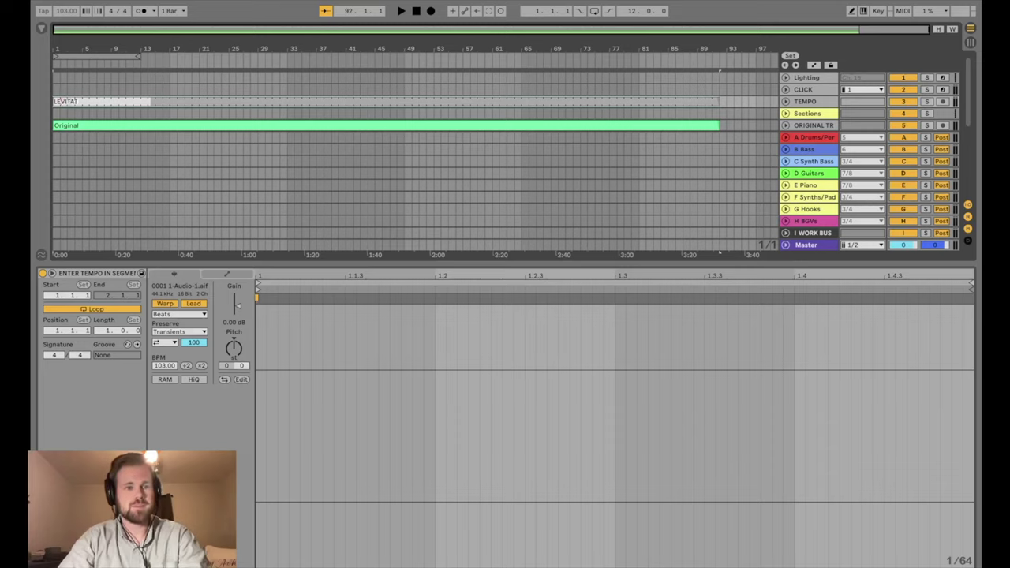
pyautogui.write('ING - 103BPM')
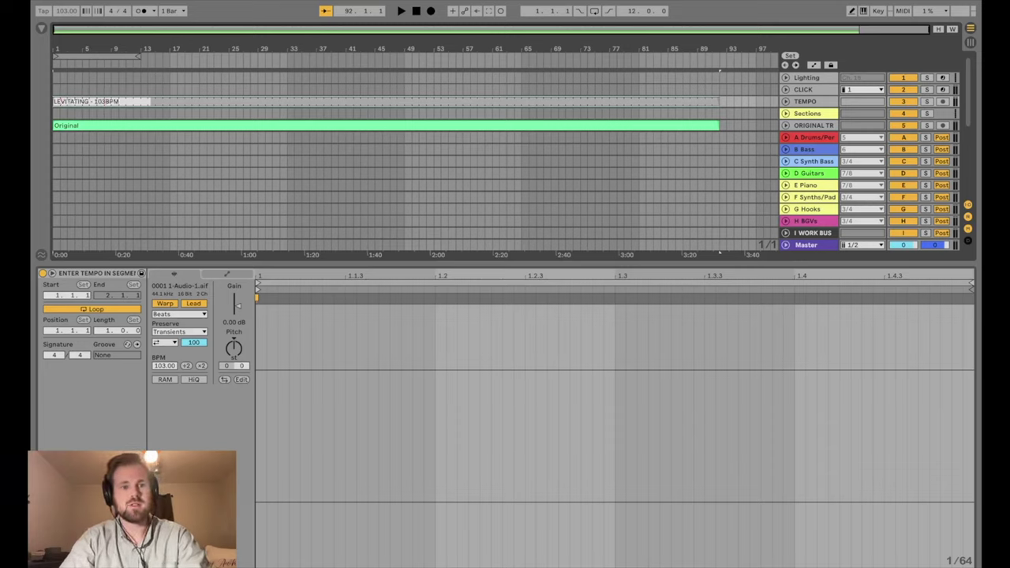
pyautogui.press('Return')
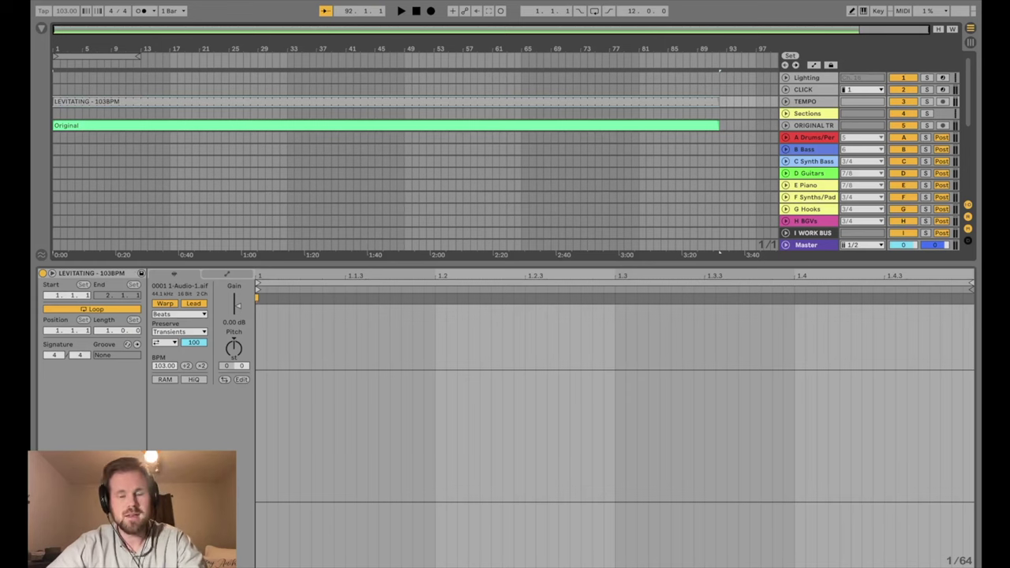
pyautogui.hotkey('ctrl', 'alt', 'l')
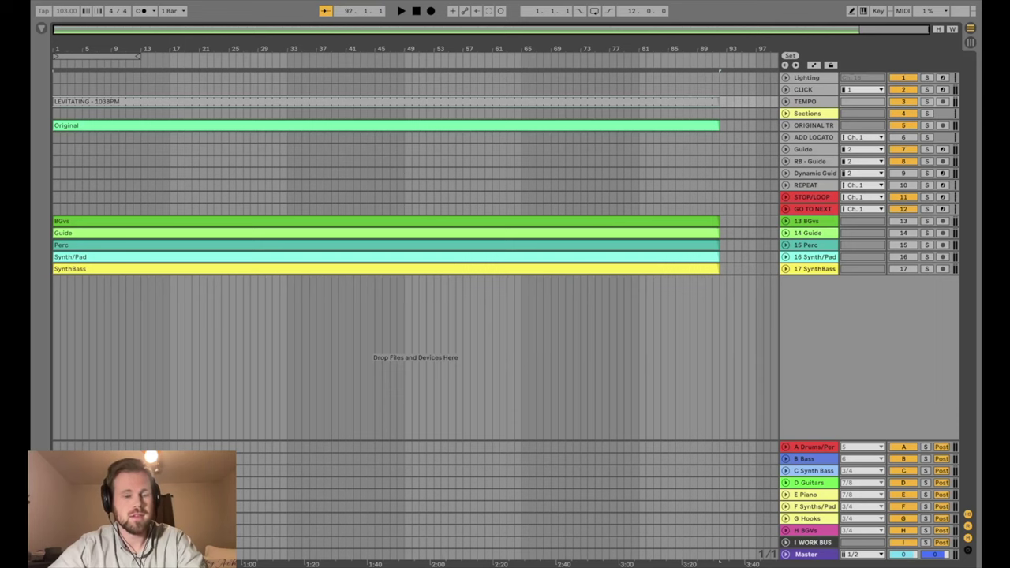
# Fill the CLICK track from bar 1 to bar 87 with the 4/4 click clip
pyautogui.press('Tab')
pyautogui.press('Tab')
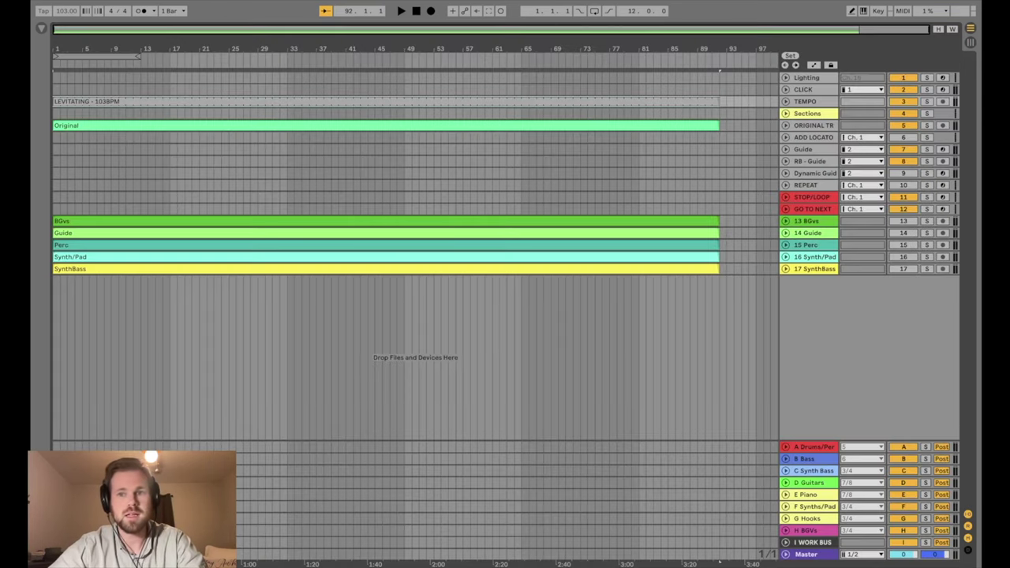
pyautogui.click(684, 161)
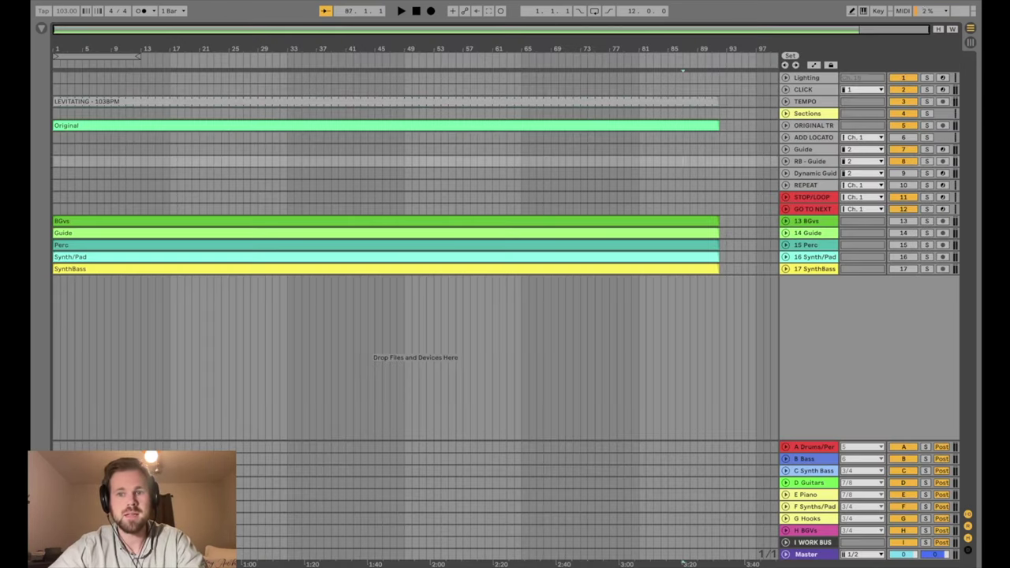
pyautogui.press('Tab')
pyautogui.click(142, 41)
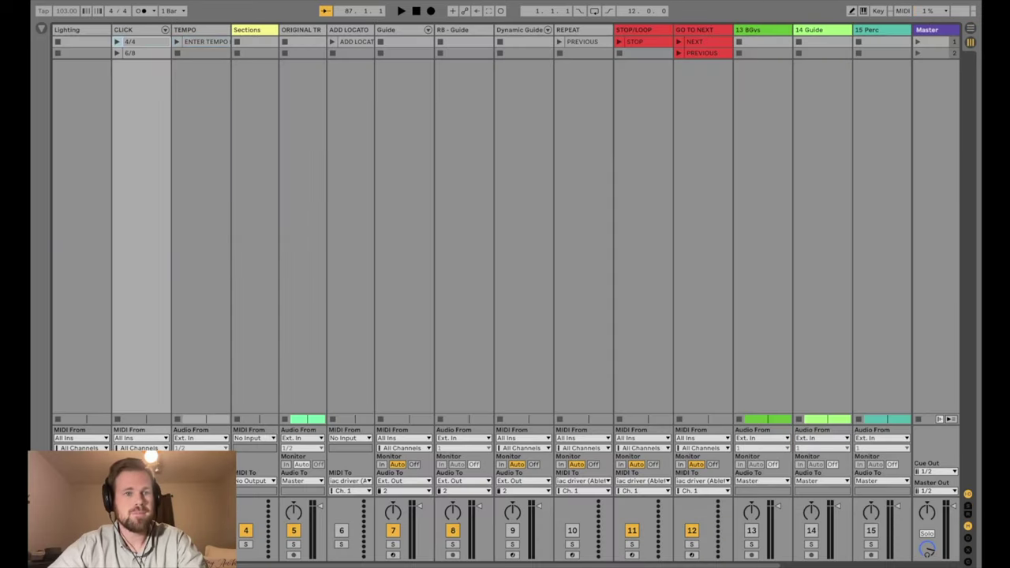
pyautogui.press('Tab')
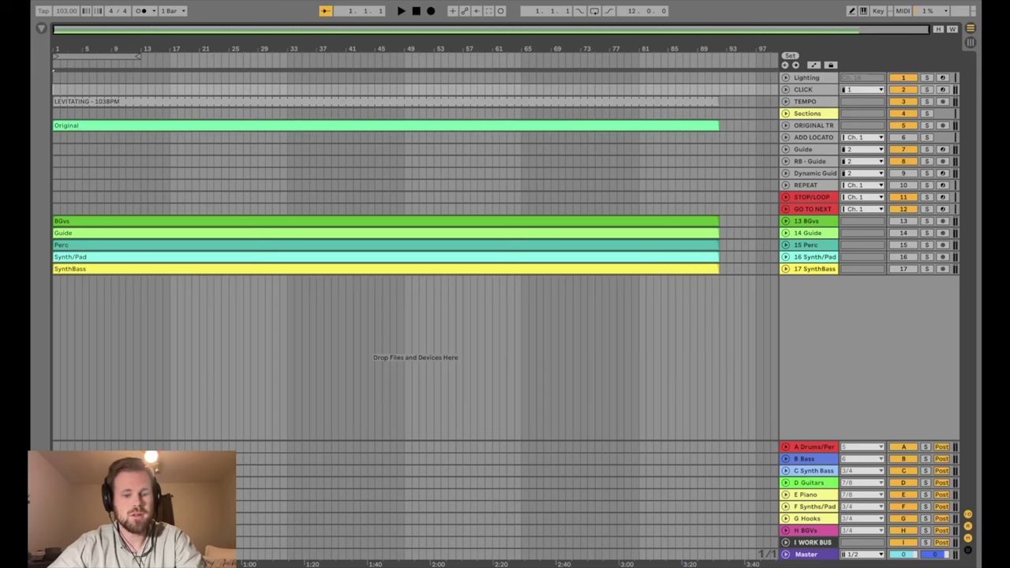
pyautogui.click(59, 89)
pyautogui.moveTo(58, 88); pyautogui.dragTo(719, 88)
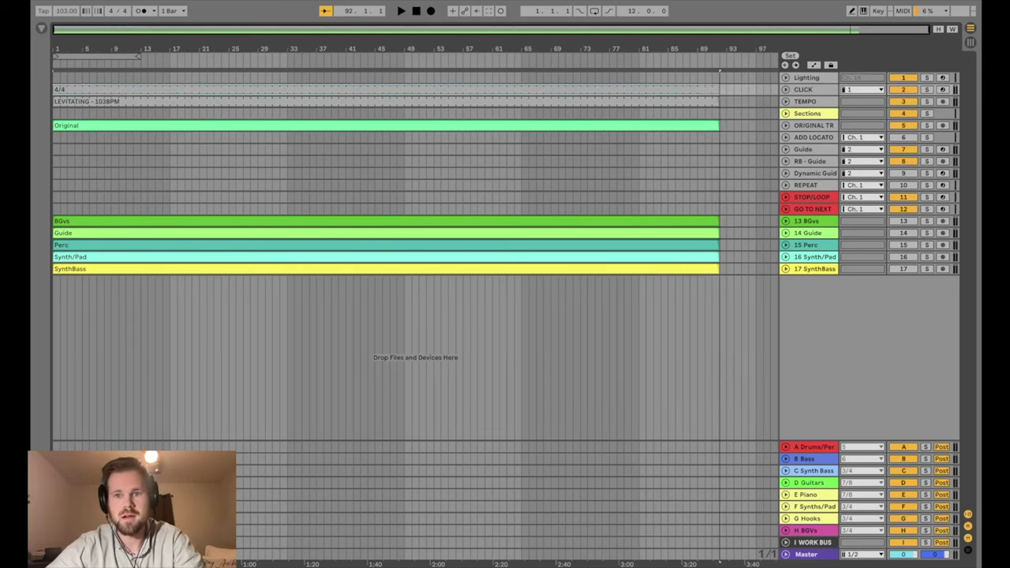
pyautogui.press('super+alt+l')
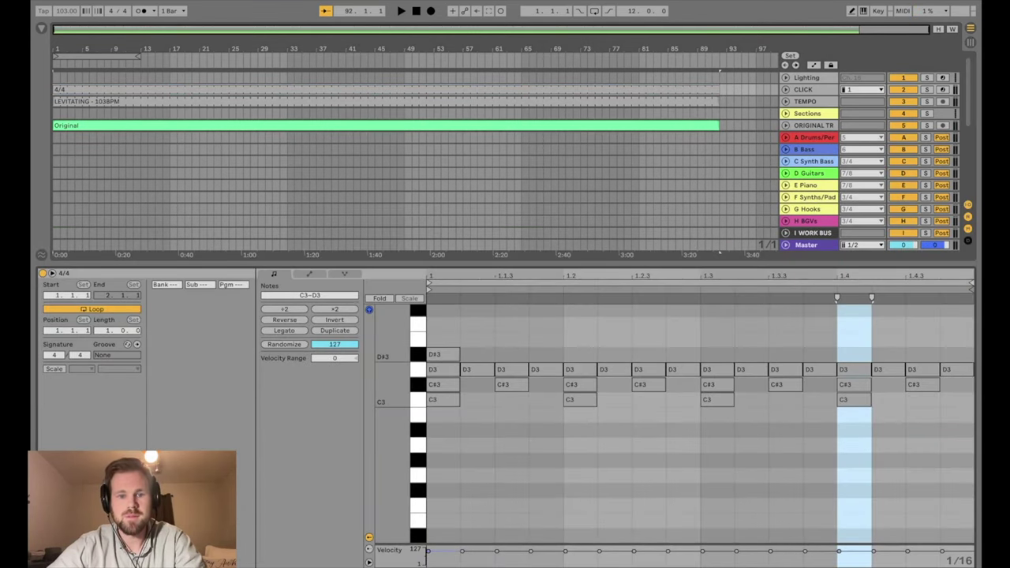
pyautogui.press('super+alt+l')
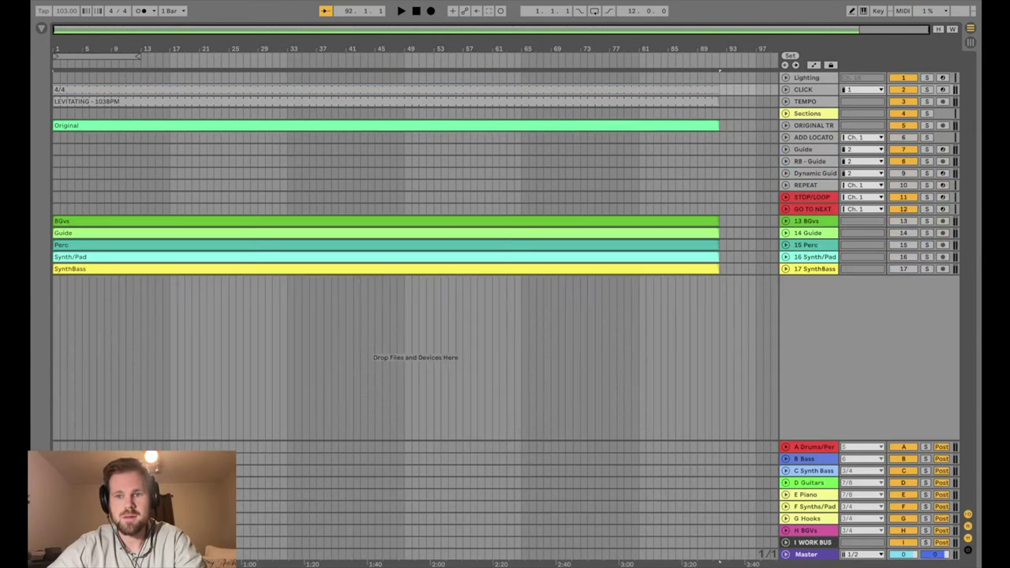
# Play the song from the start to check the arrangement
pyautogui.press('space')
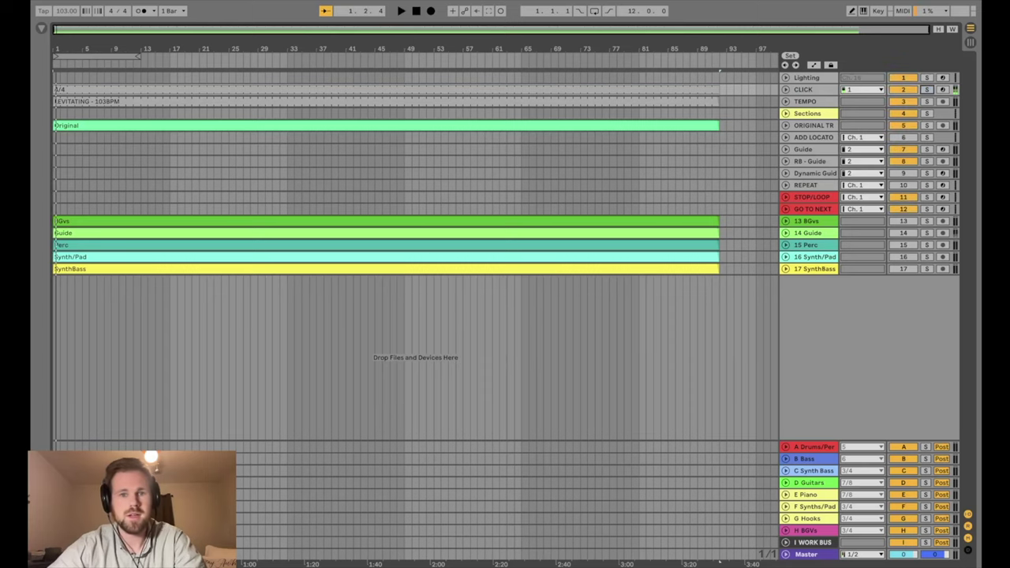
pyautogui.click(301, 184)
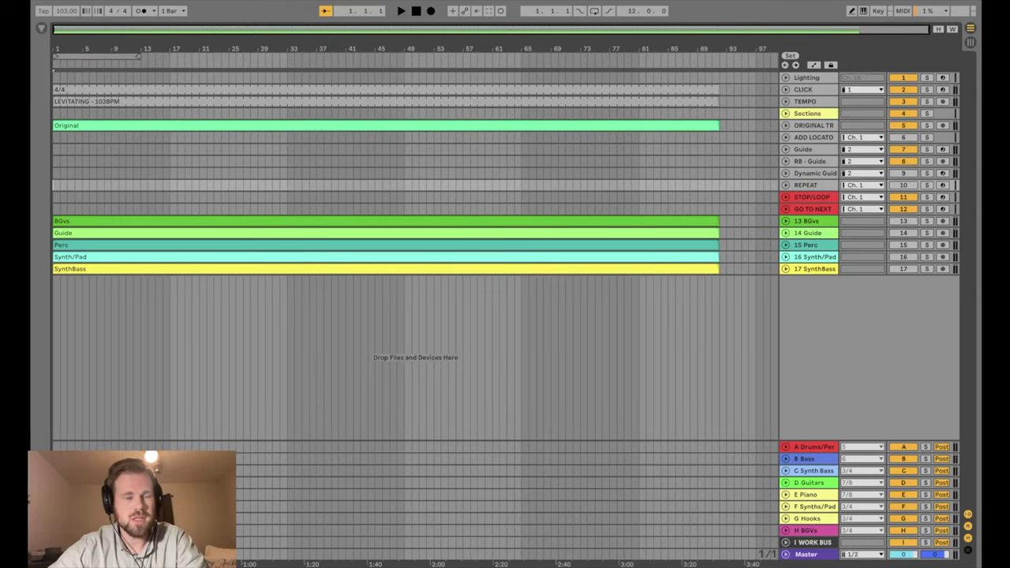
pyautogui.press('space')
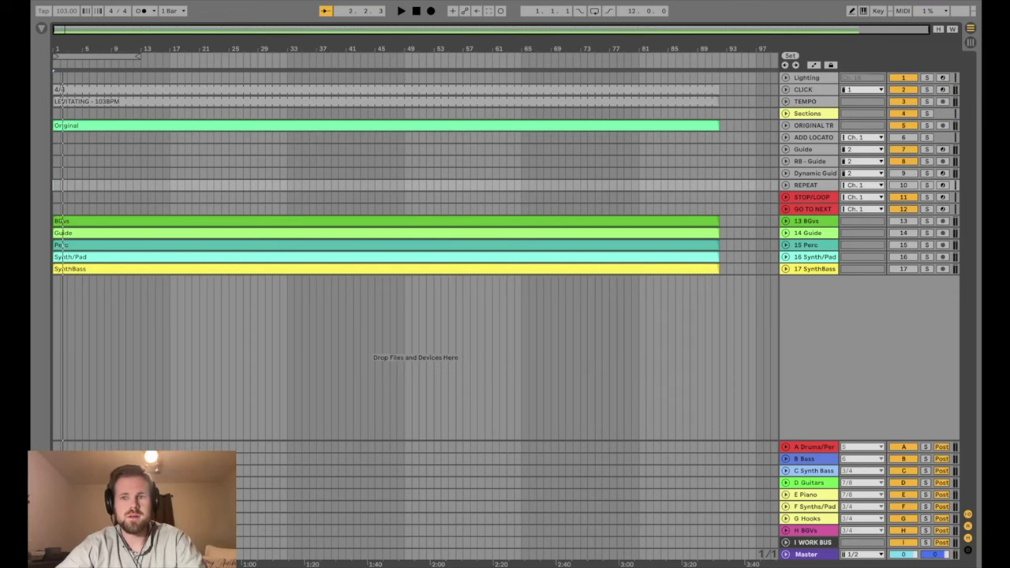
pyautogui.press('+')
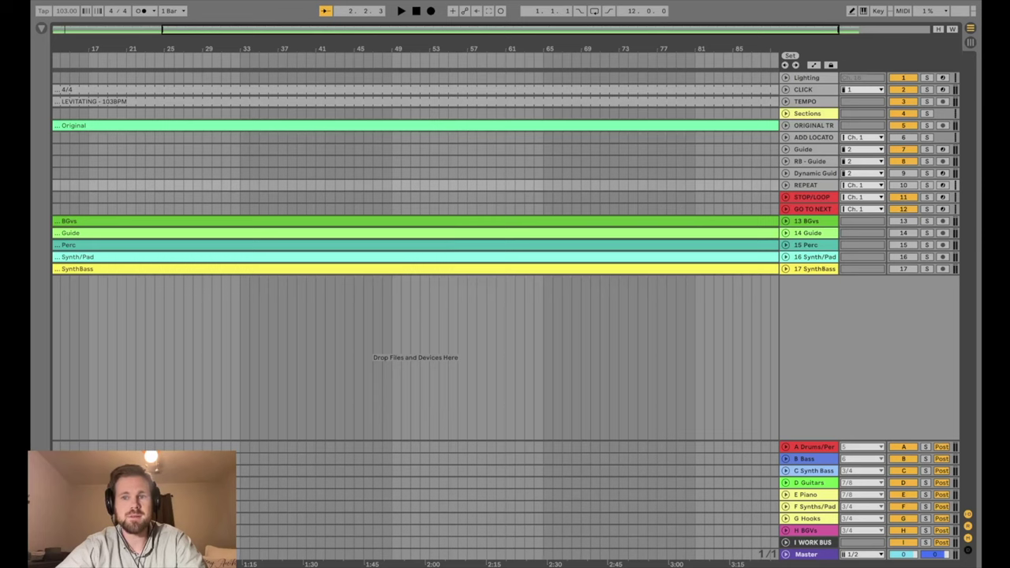
pyautogui.press('End')
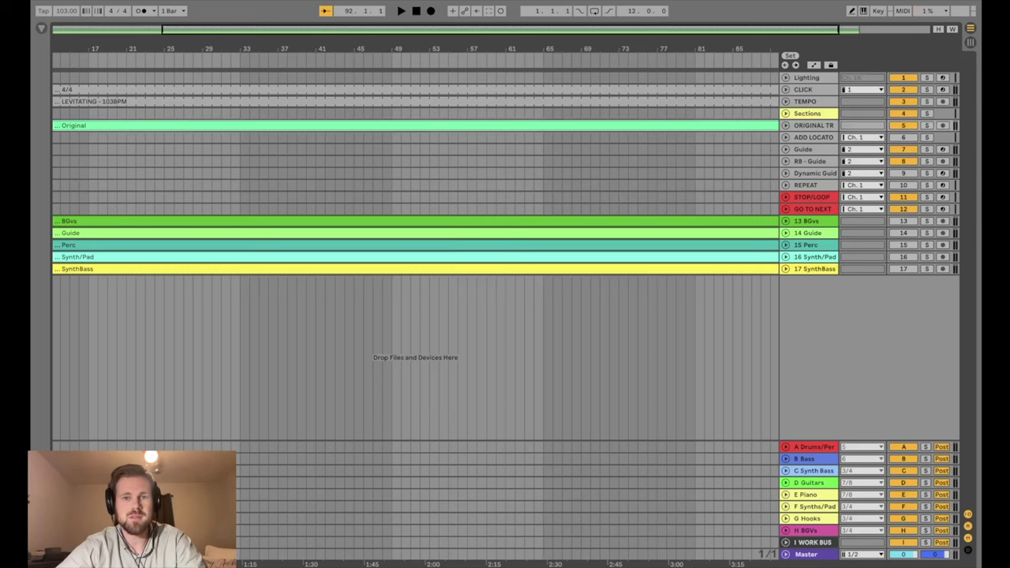
pyautogui.press('-')
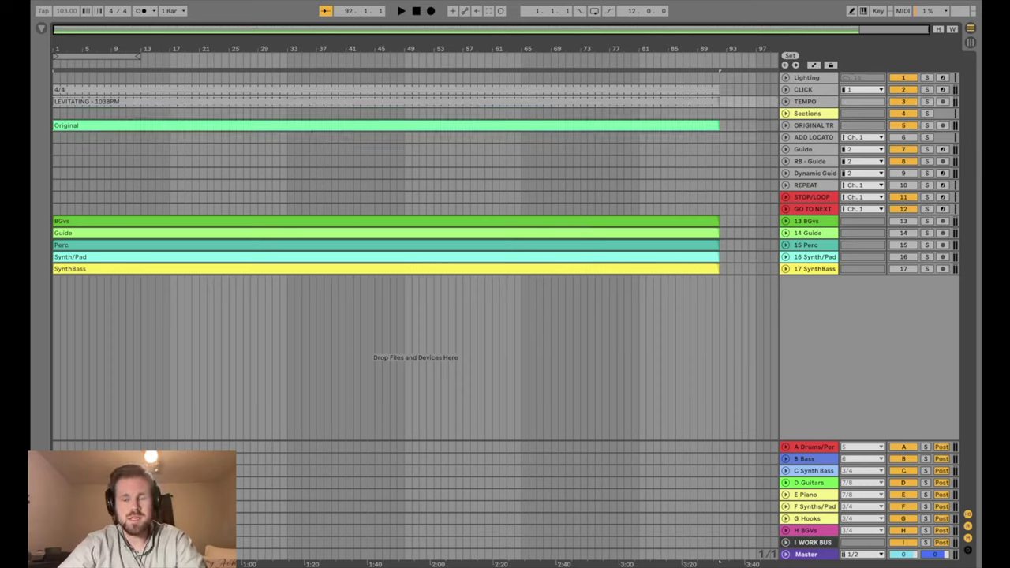
pyautogui.press('Home')
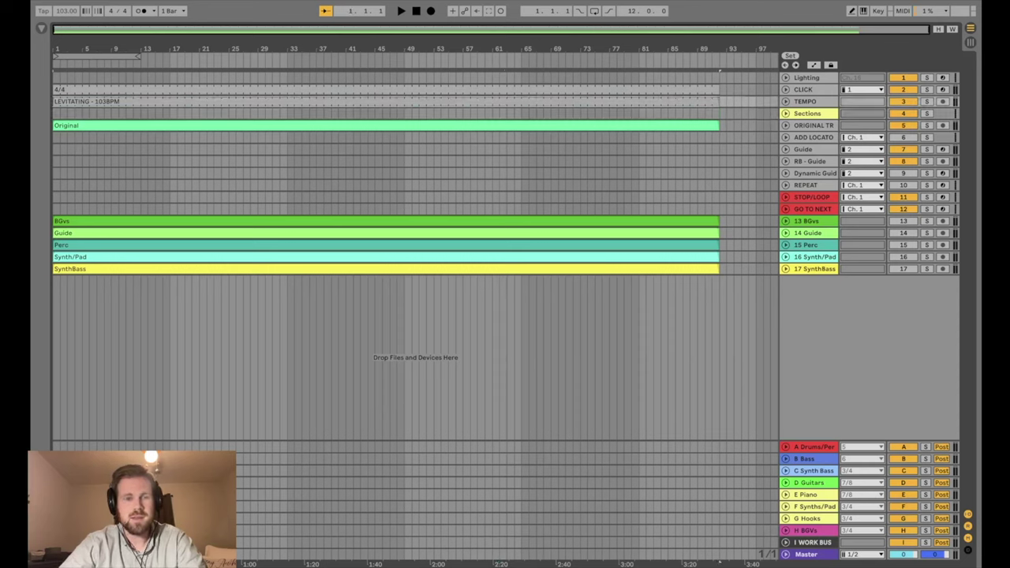
pyautogui.click(807, 113)
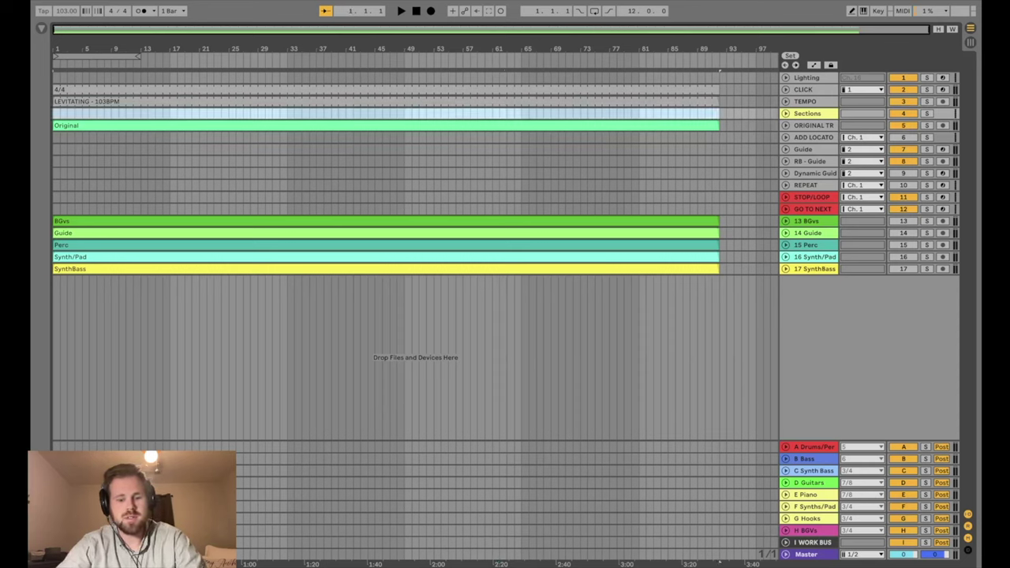
# Insert an empty MIDI clip spanning bars 1–92 on Sections, unfold the lane and zoom in
pyautogui.hotkey('ctrl', 'shift', 'm')
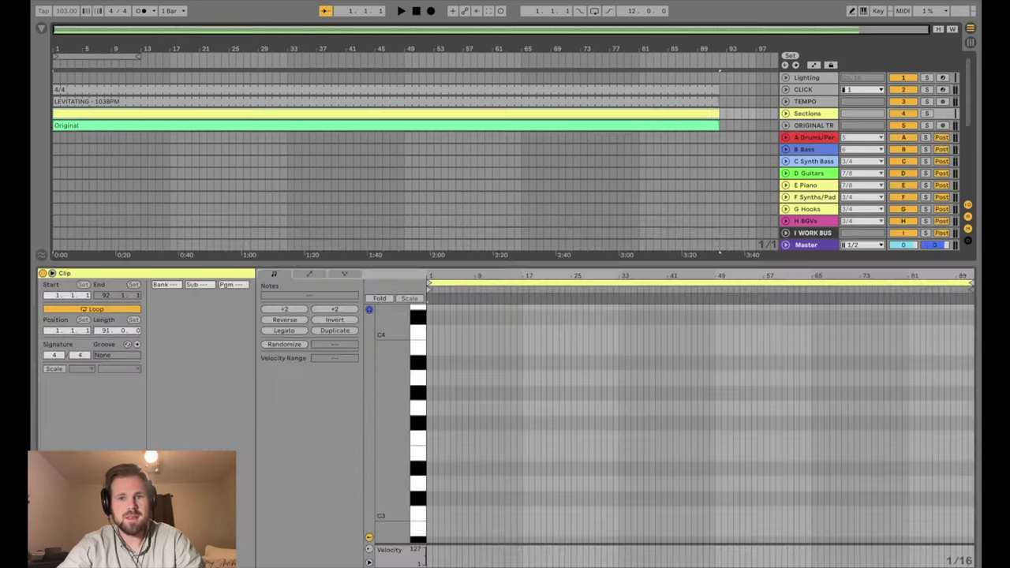
pyautogui.hotkey('ctrl', 'alt', 'l')
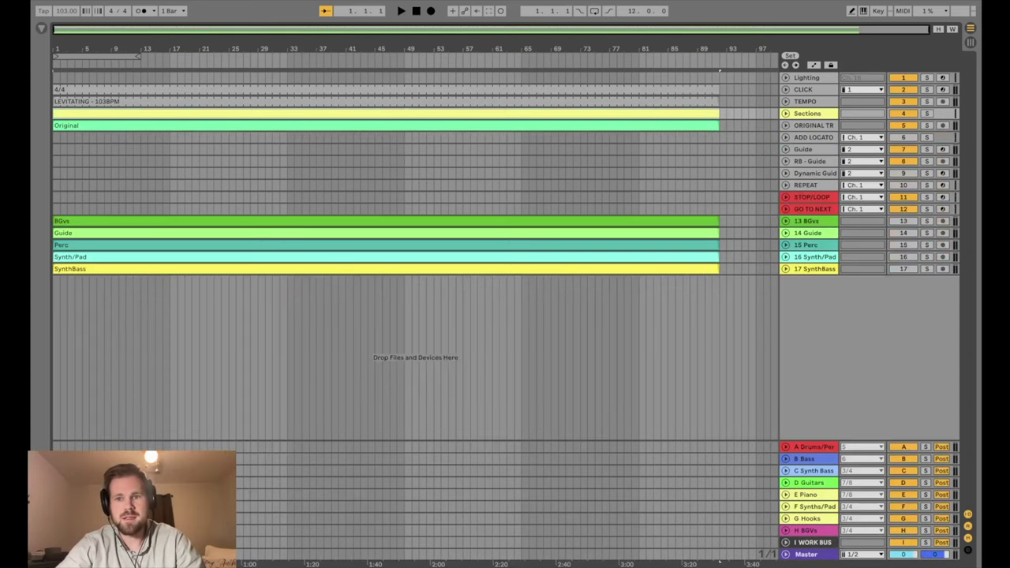
pyautogui.press('u')
pyautogui.press('u')
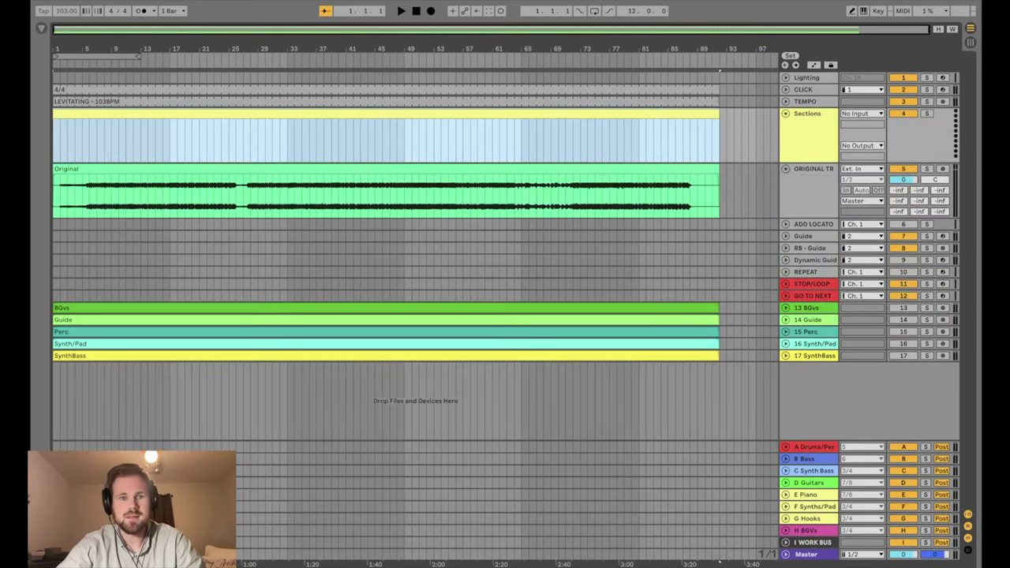
pyautogui.press('+')
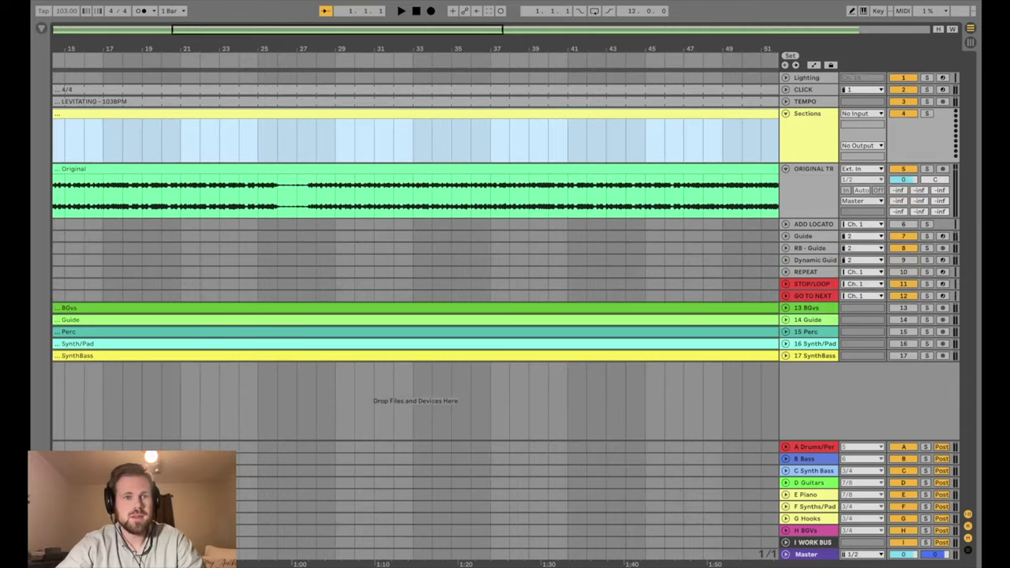
pyautogui.press('+')
pyautogui.press('+')
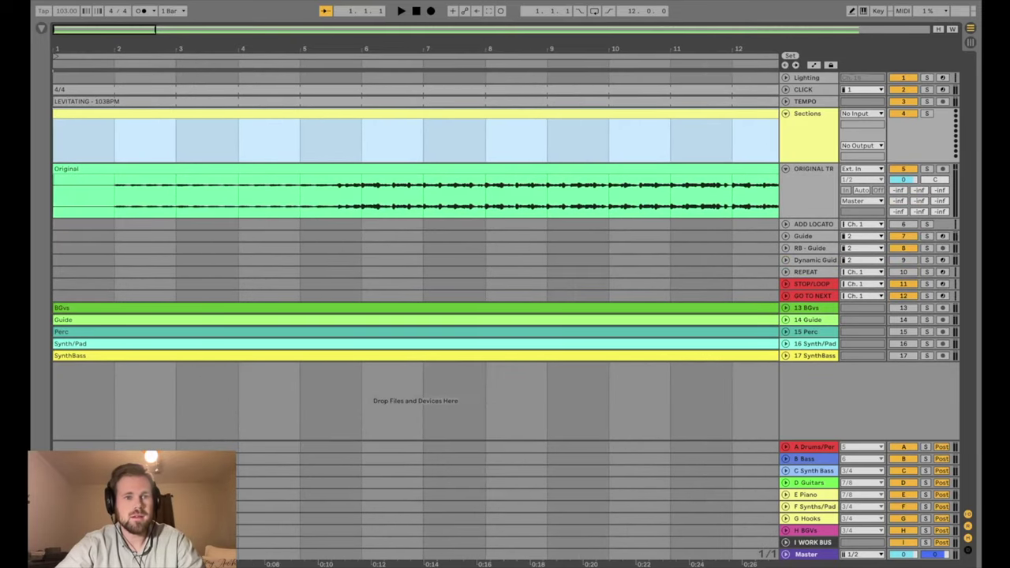
# Create a COUNT IN clip at bar 1 and split off an INTRO clip at bar 2
pyautogui.click(115, 71)
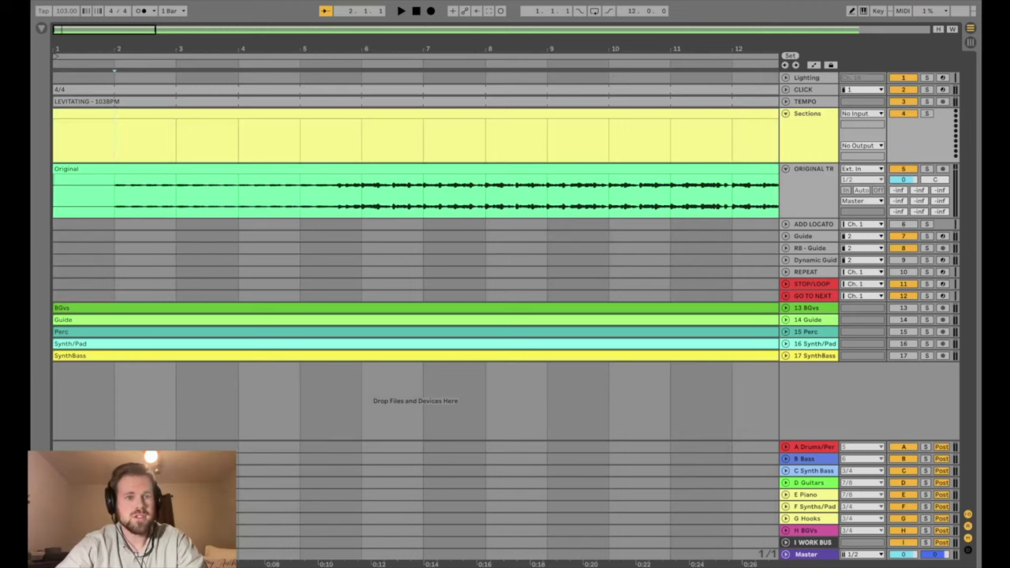
pyautogui.hotkey('ctrl', 'shift', 'm')
pyautogui.hotkey('ctrl', 'r')
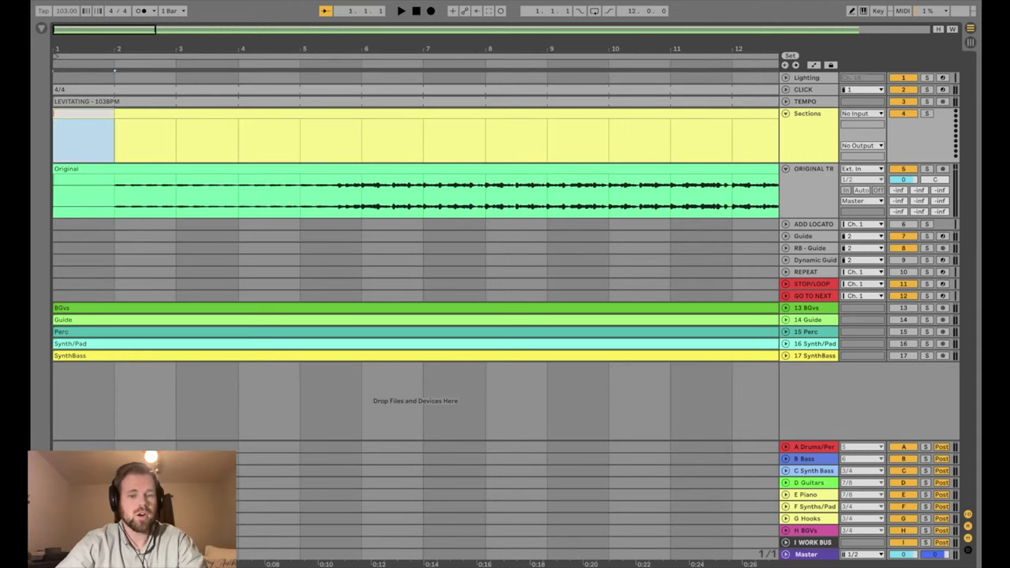
pyautogui.write('COUNT IN')
pyautogui.press('Return')
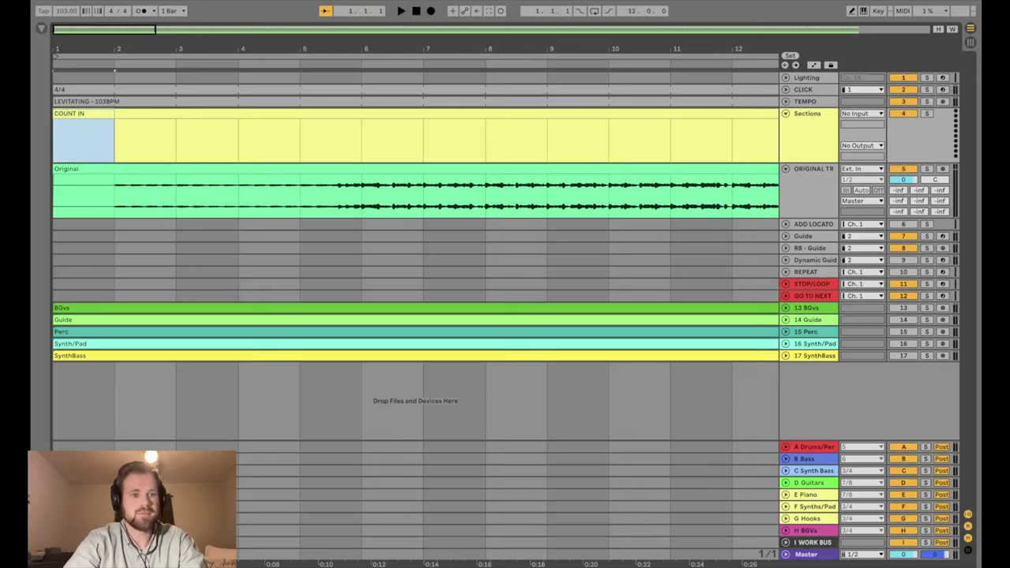
pyautogui.hotkey('ctrl', 'e')
pyautogui.hotkey('ctrl', 'r')
pyautogui.write('INTRO')
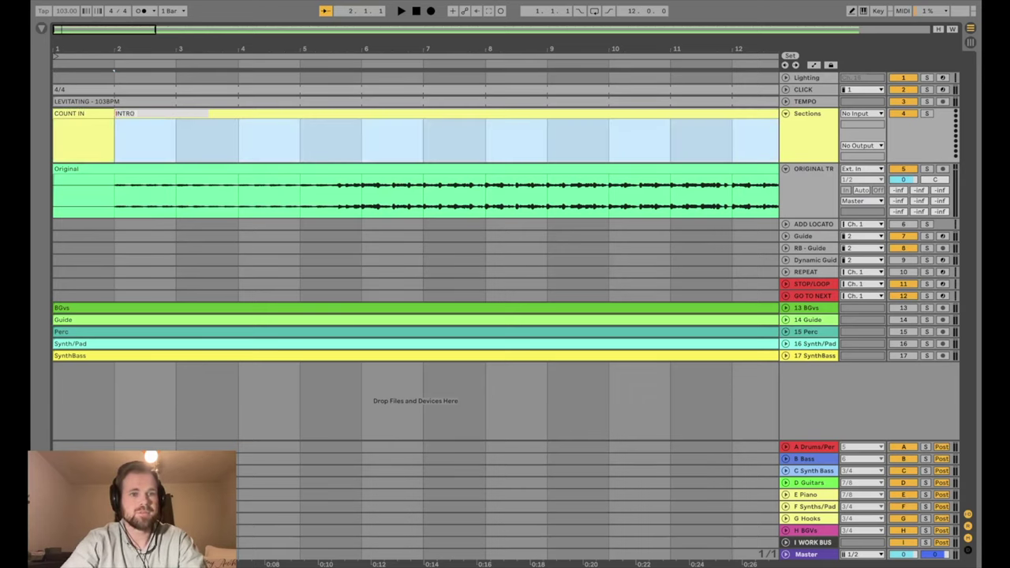
pyautogui.press('Return')
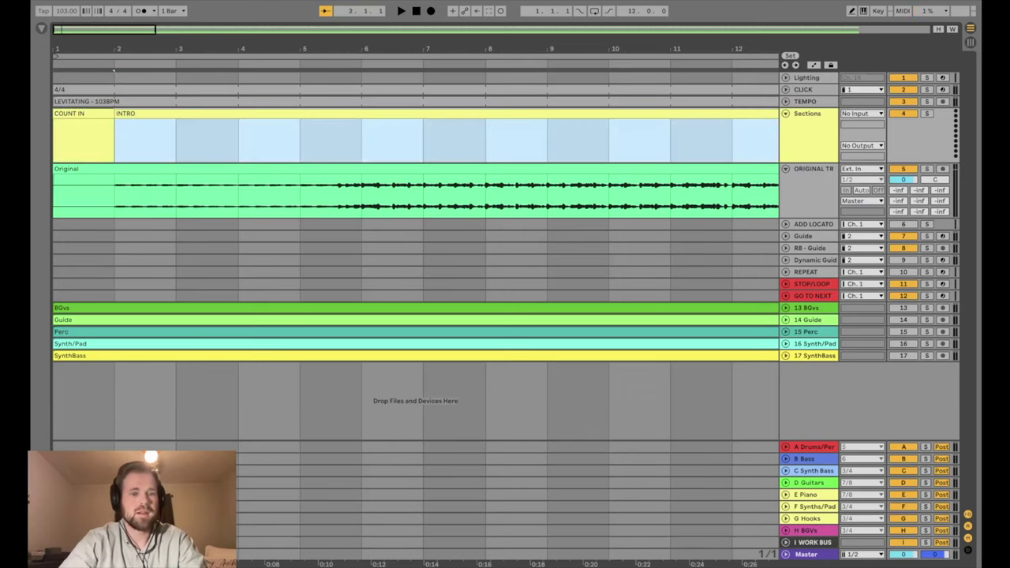
# Split the INTRO clip at bar 6, name the new part VERSE 1, and play the song
pyautogui.click(363, 138)
pyautogui.hotkey('ctrl', 'e')
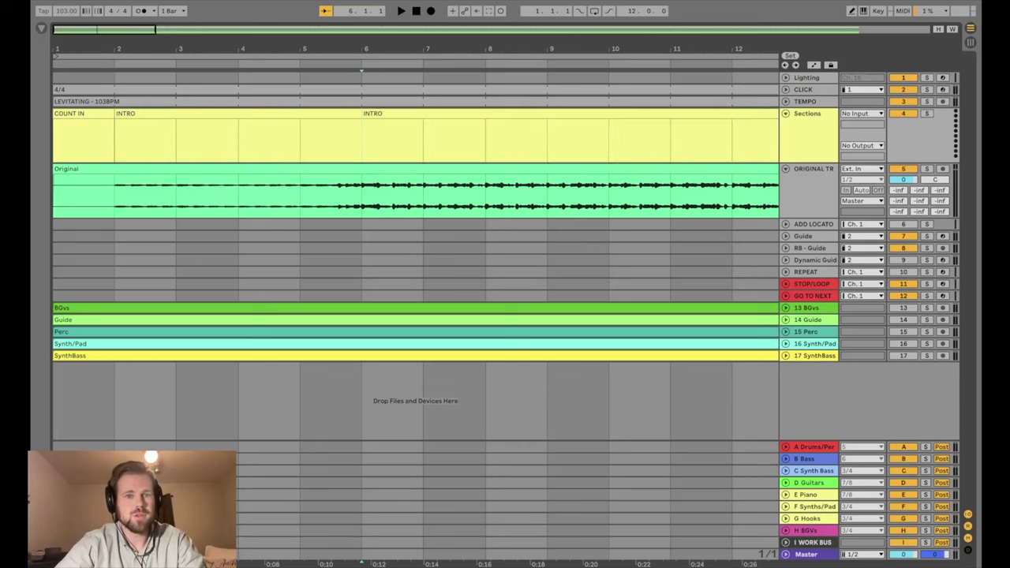
pyautogui.click(371, 138)
pyautogui.hotkey('ctrl', 'r')
pyautogui.write('VERSE 1')
pyautogui.press('Return')
pyautogui.press('-')
pyautogui.press('-')
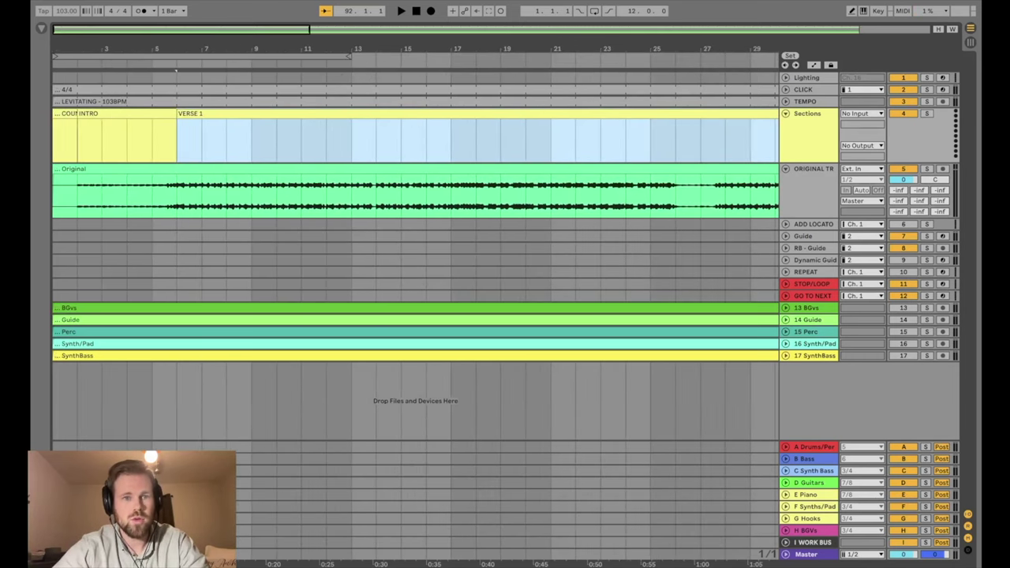
pyautogui.press('-')
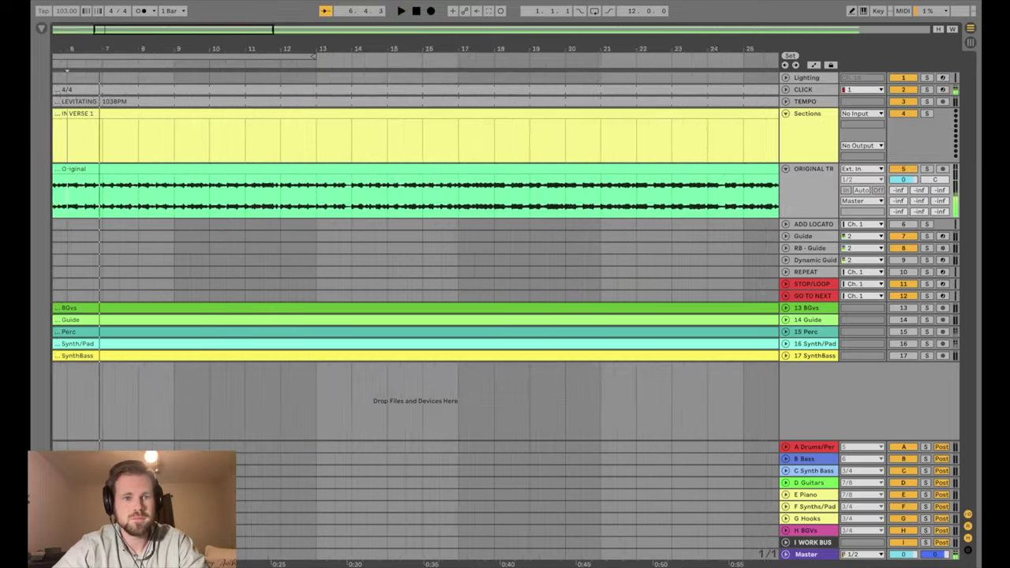
pyautogui.press('+')
pyautogui.press('+')
pyautogui.press('space')
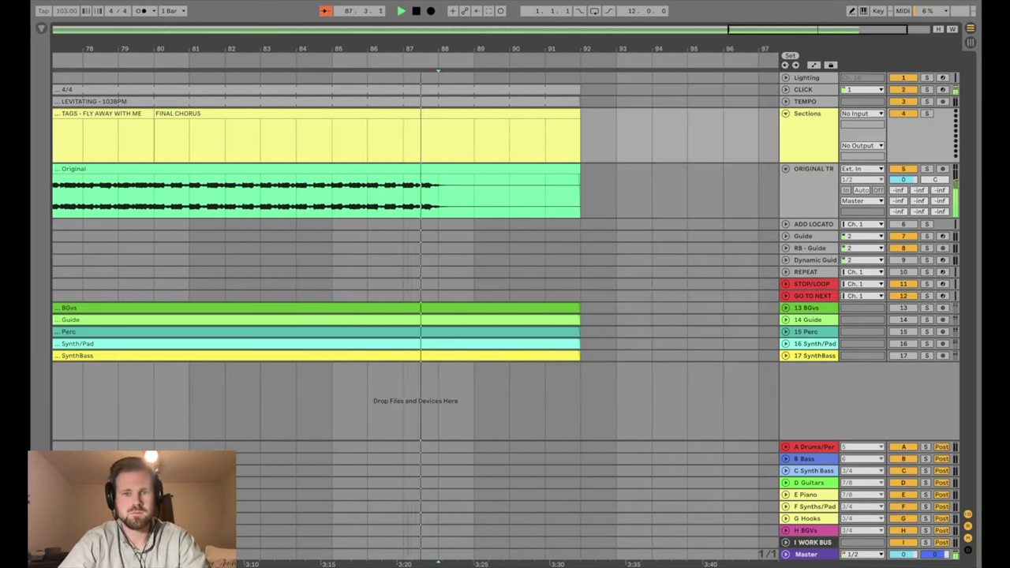
# Check the TAGS - FLAY AWAY!! and PRE CHORUS - DRUM HALF TIME clips around bars 48–52
pyautogui.hscroll(-15, 415, 221)
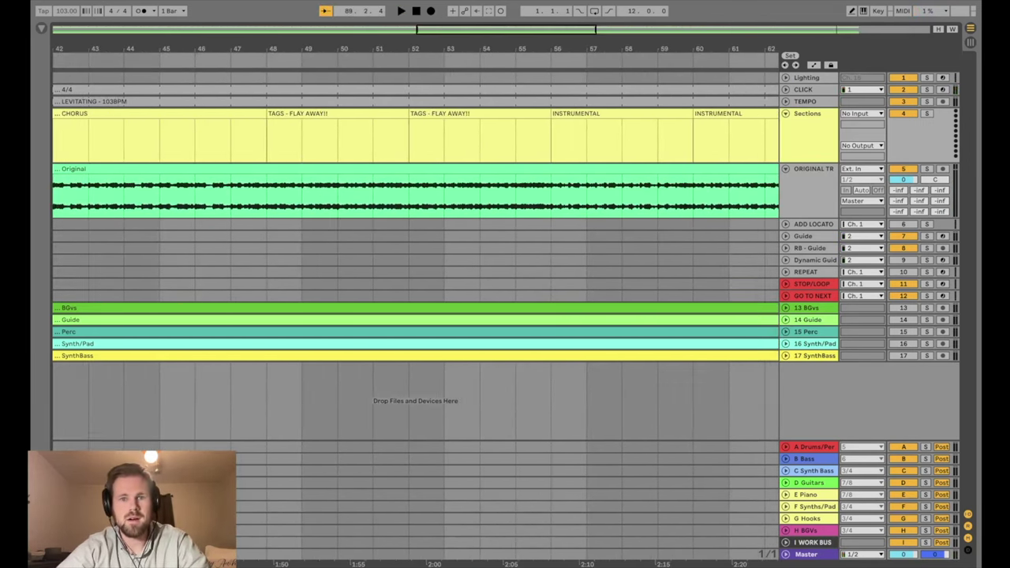
pyautogui.scroll(-10, 144, 56)
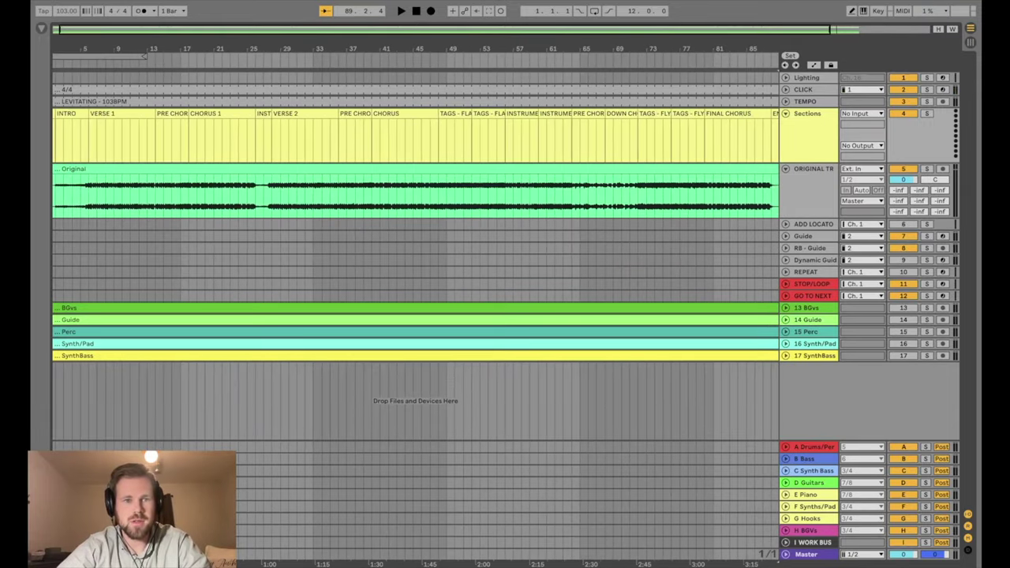
pyautogui.moveTo(144, 56); pyautogui.dragTo(150, 58)
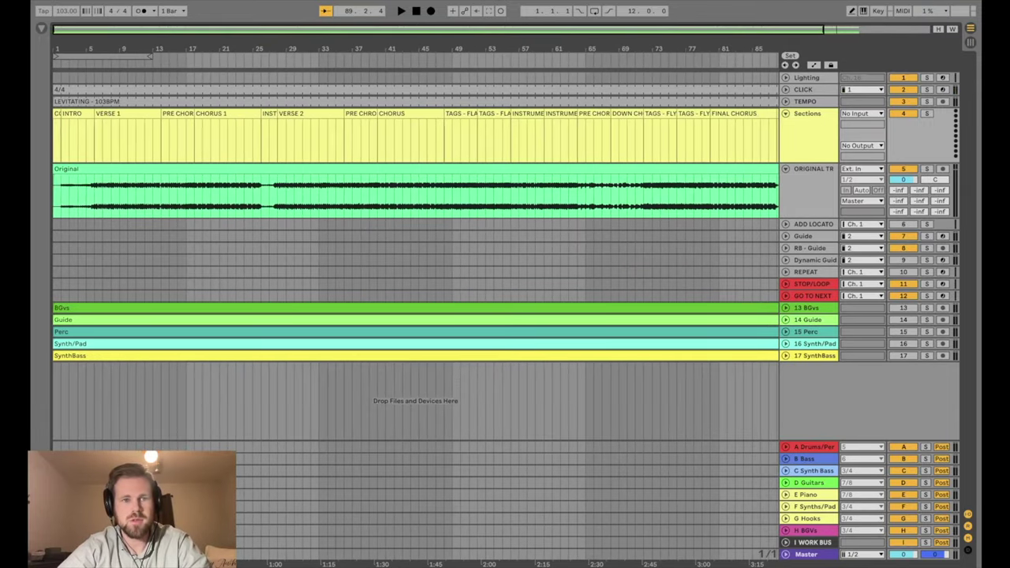
pyautogui.press('+')
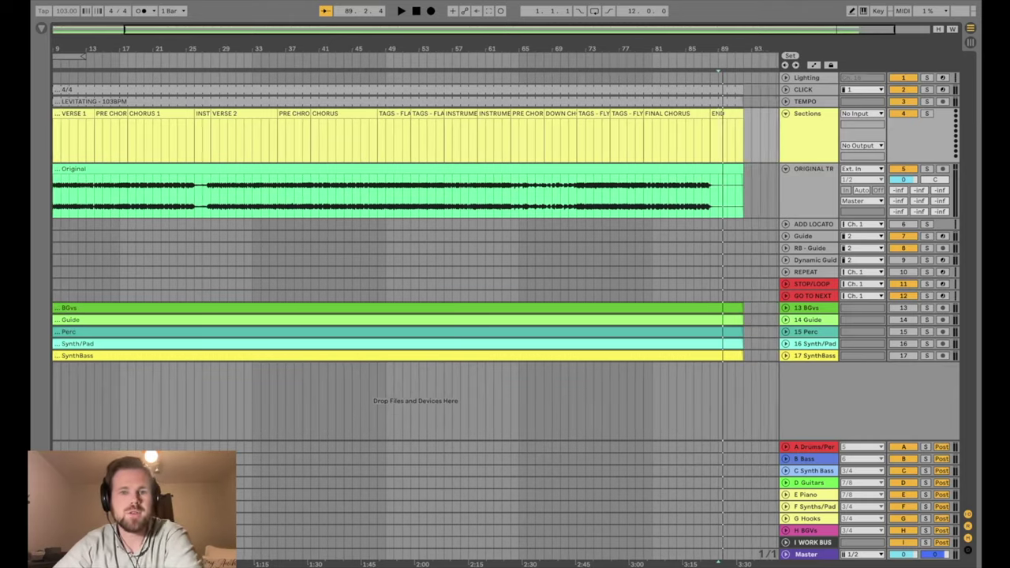
pyautogui.press('+')
pyautogui.press('+')
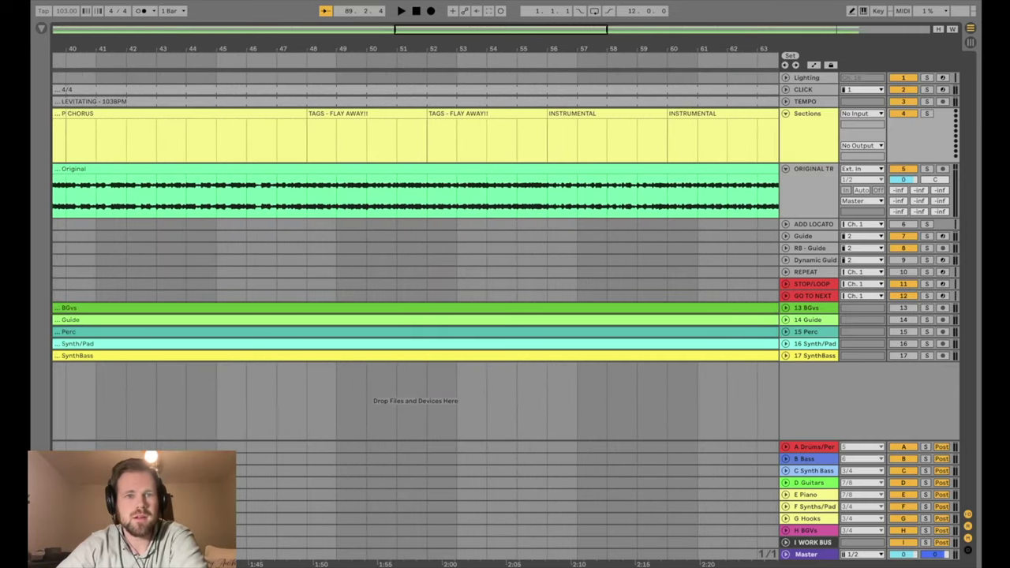
pyautogui.click(338, 113)
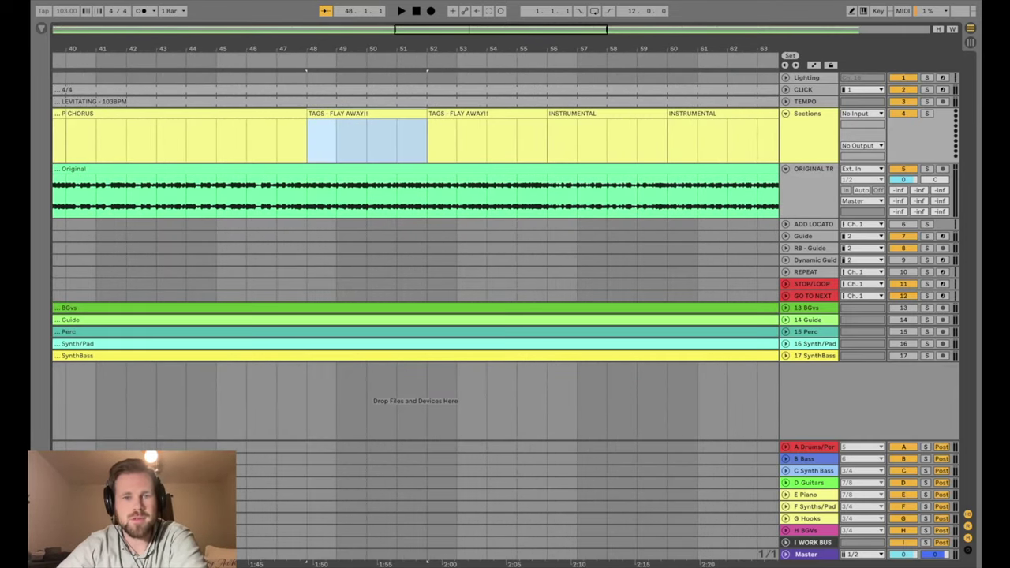
pyautogui.hscroll(3, 416, 237)
pyautogui.press('Right')
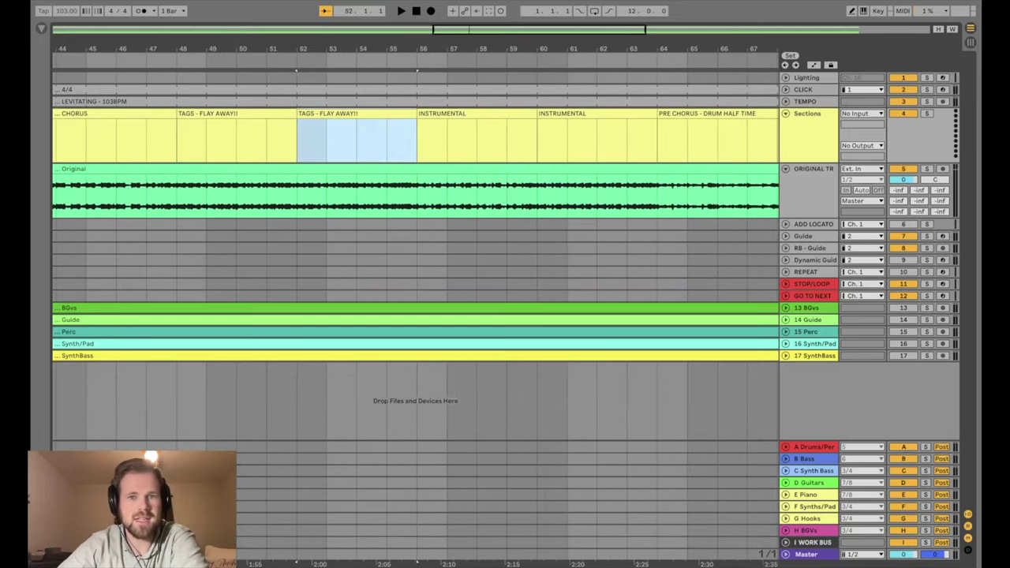
pyautogui.hscroll(8, 415, 237)
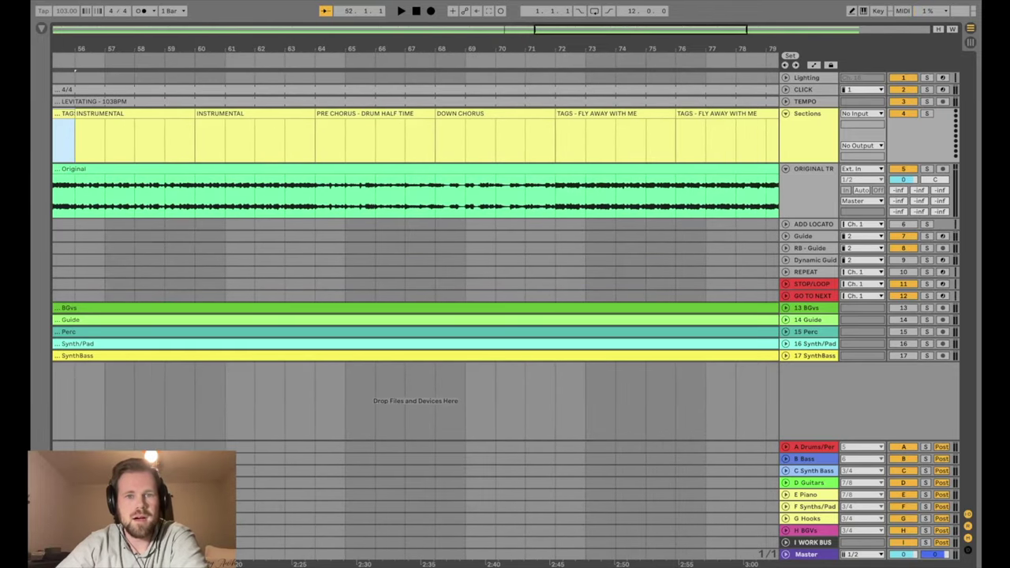
pyautogui.click(375, 134)
# Compare the two INSTRUMENTAL clips at bars 56 and 60, then zoom out to the whole song
pyautogui.click(464, 236)
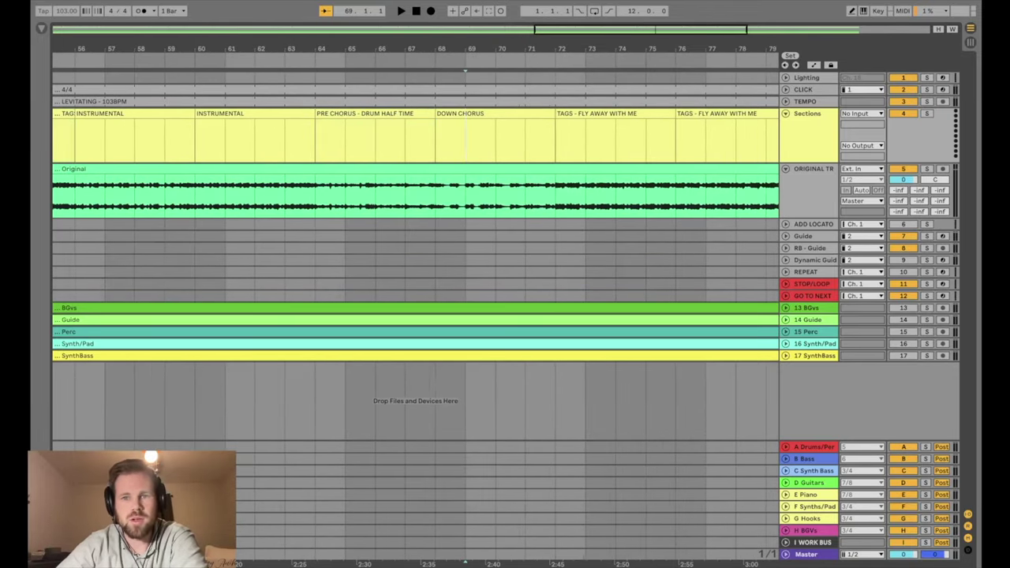
pyautogui.hscroll(-4, 416, 236)
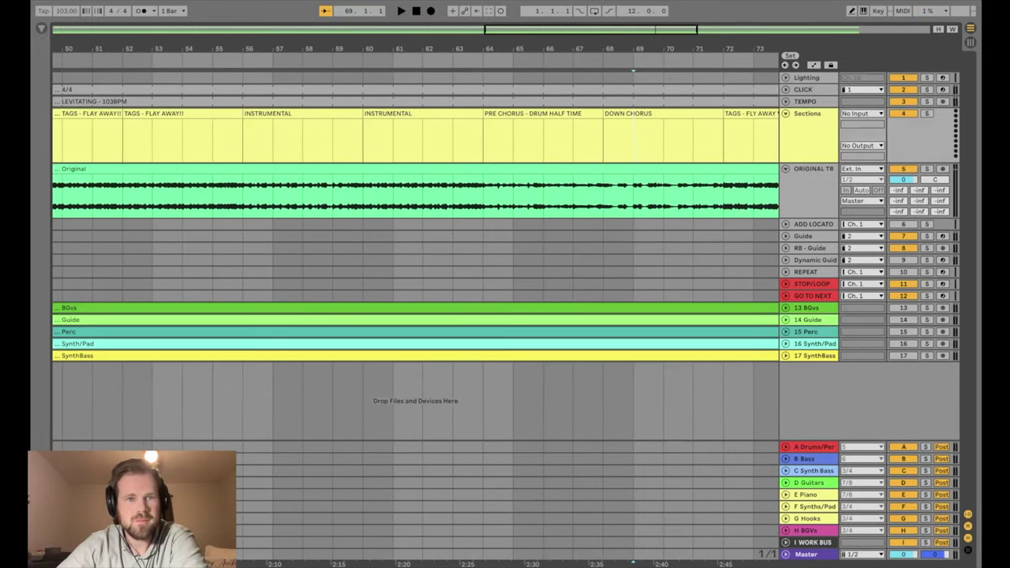
pyautogui.hscroll(-2, 416, 237)
pyautogui.click(371, 138)
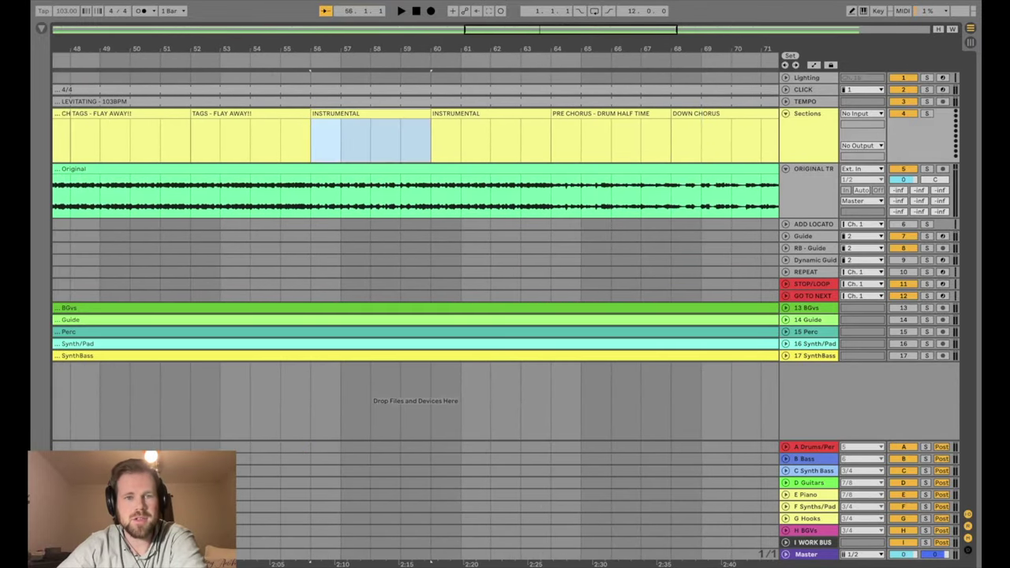
pyautogui.click(490, 138)
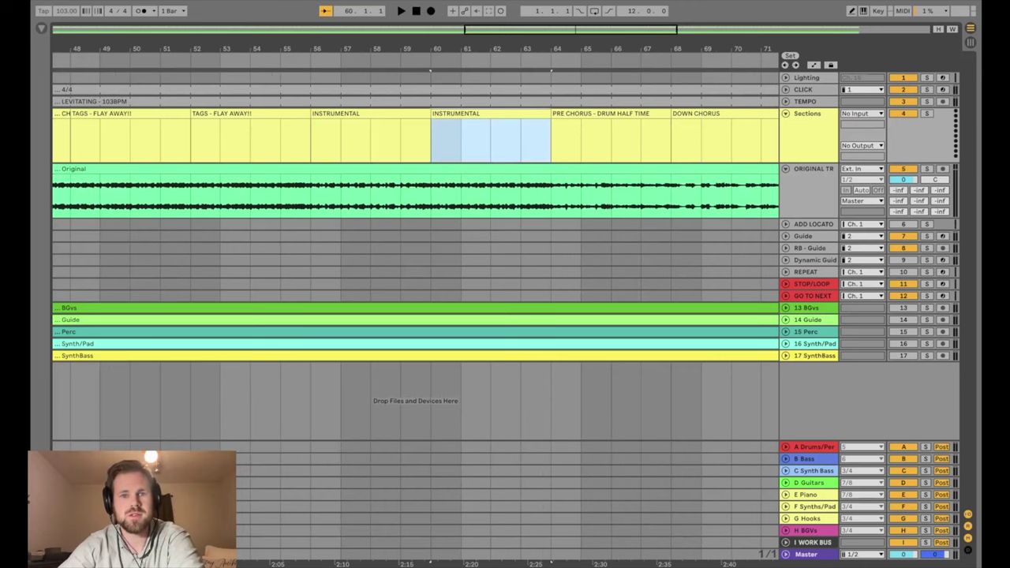
pyautogui.press('-')
pyautogui.press('-')
pyautogui.press('-')
pyautogui.press('+')
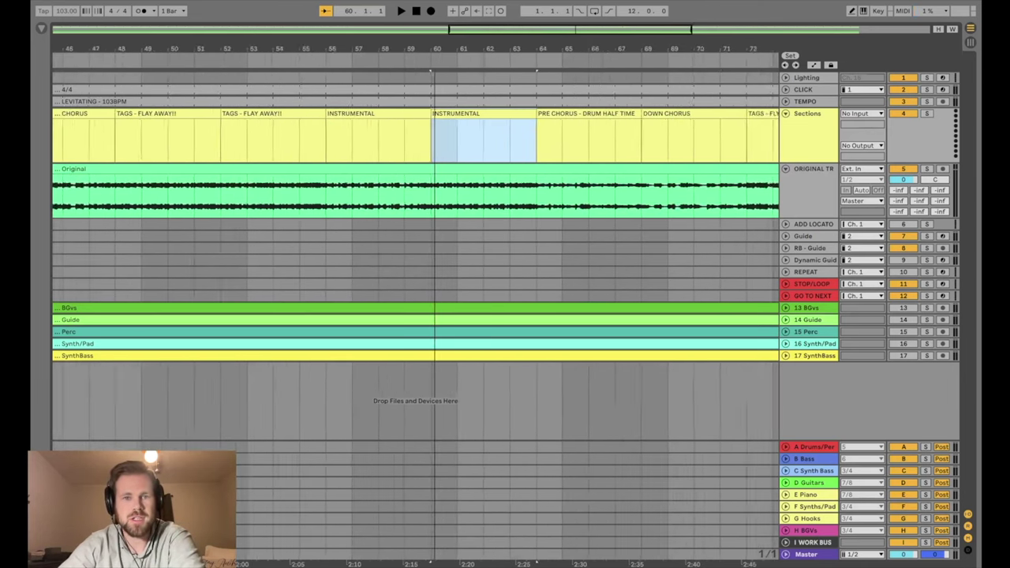
pyautogui.press('+')
pyautogui.click(345, 138)
pyautogui.click(491, 138)
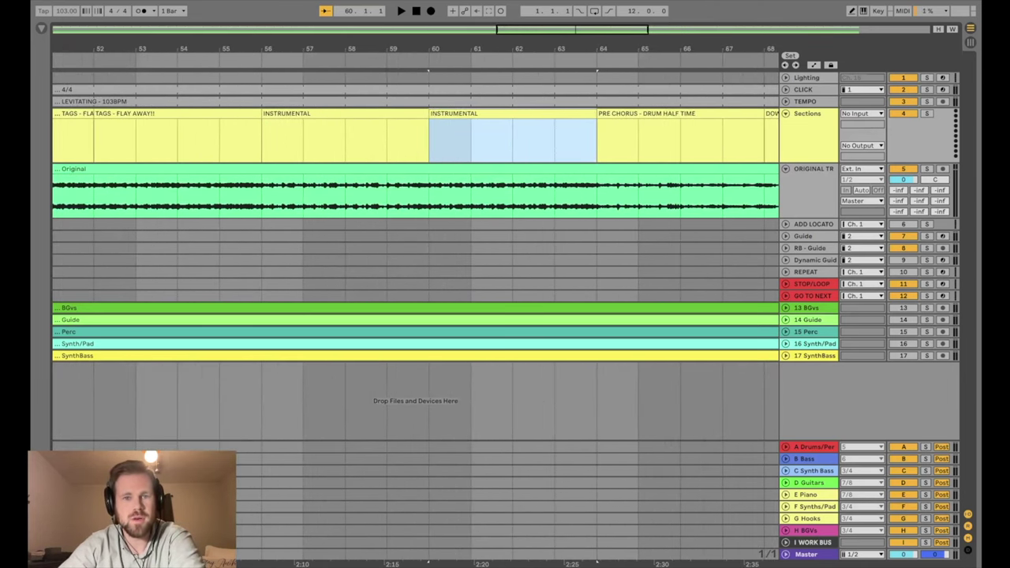
pyautogui.click(346, 138)
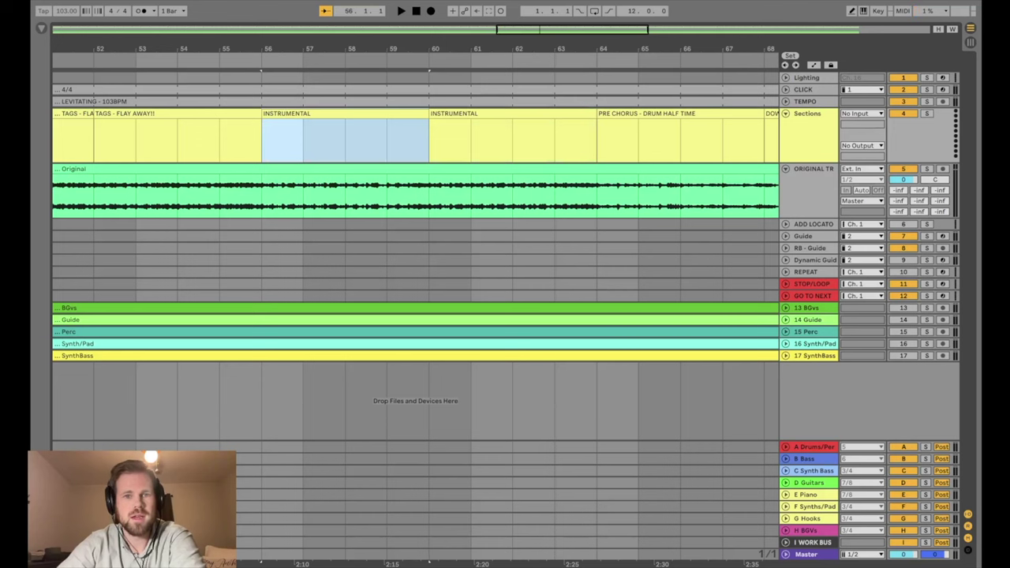
pyautogui.press('-')
pyautogui.press('-')
pyautogui.press('-')
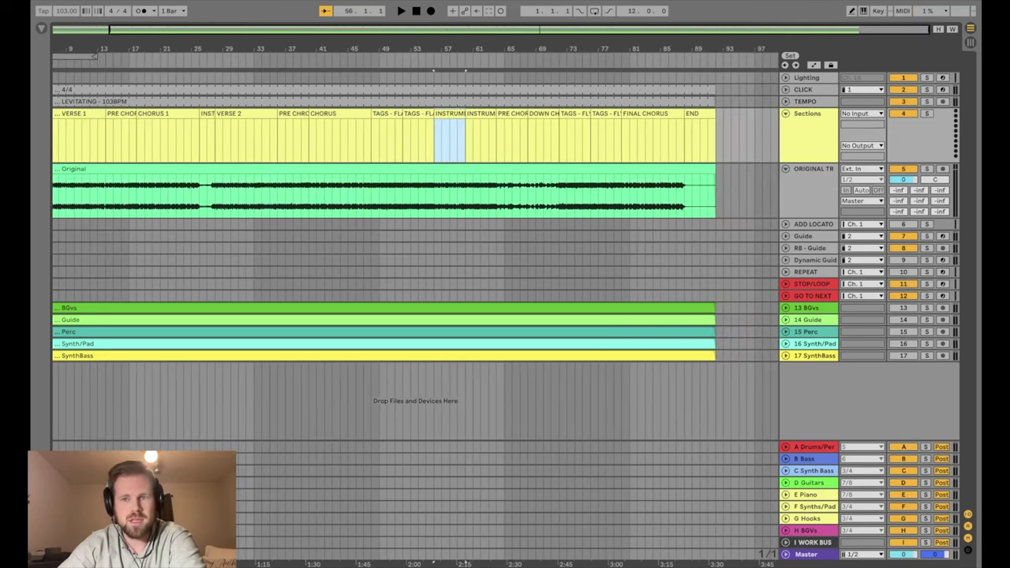
pyautogui.press('+')
pyautogui.press('+')
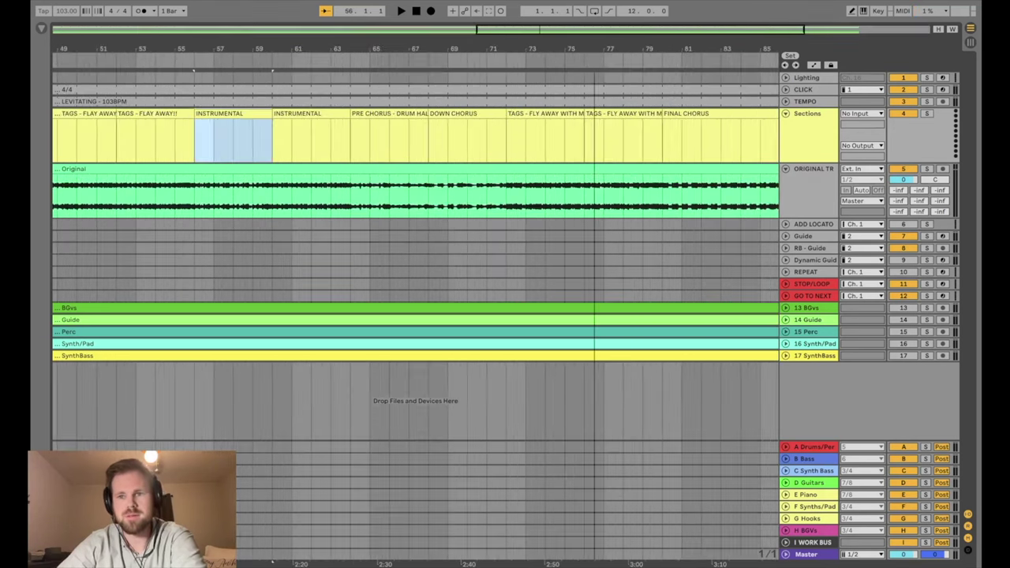
pyautogui.press('-')
pyautogui.press('-')
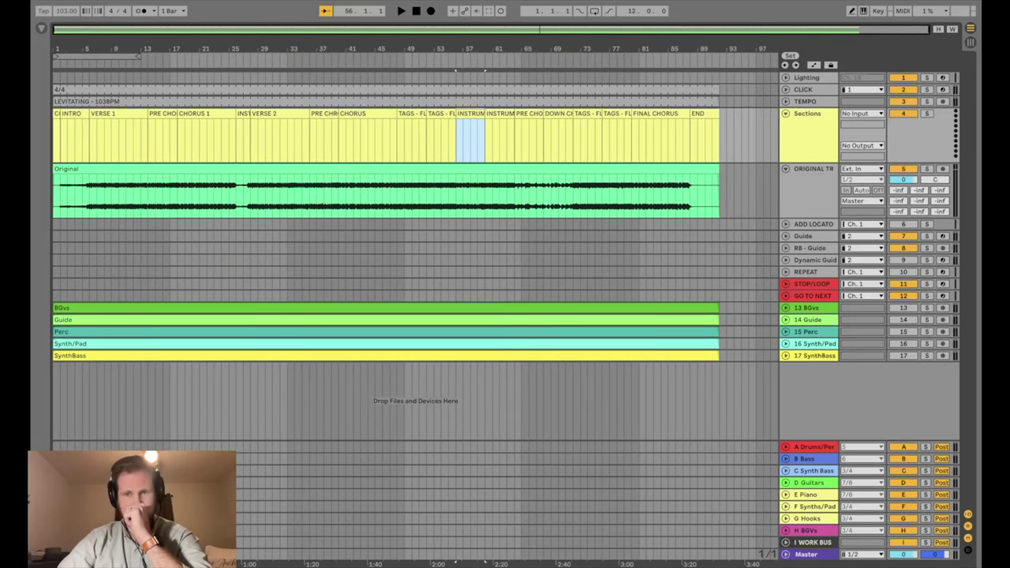
# Select bars 90–92 and delete that time from every track
pyautogui.scroll(5, 734, 237)
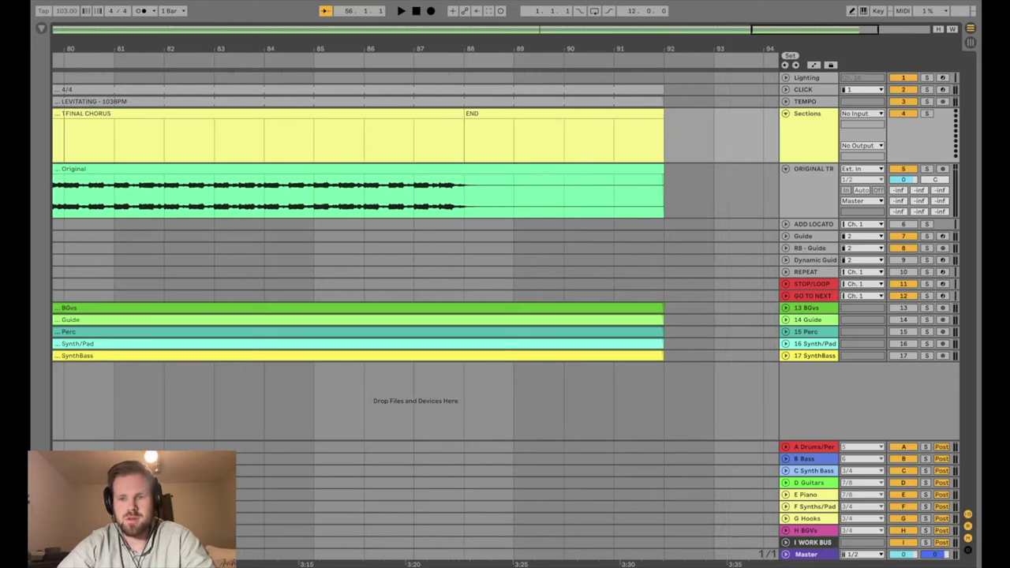
pyautogui.click(464, 134)
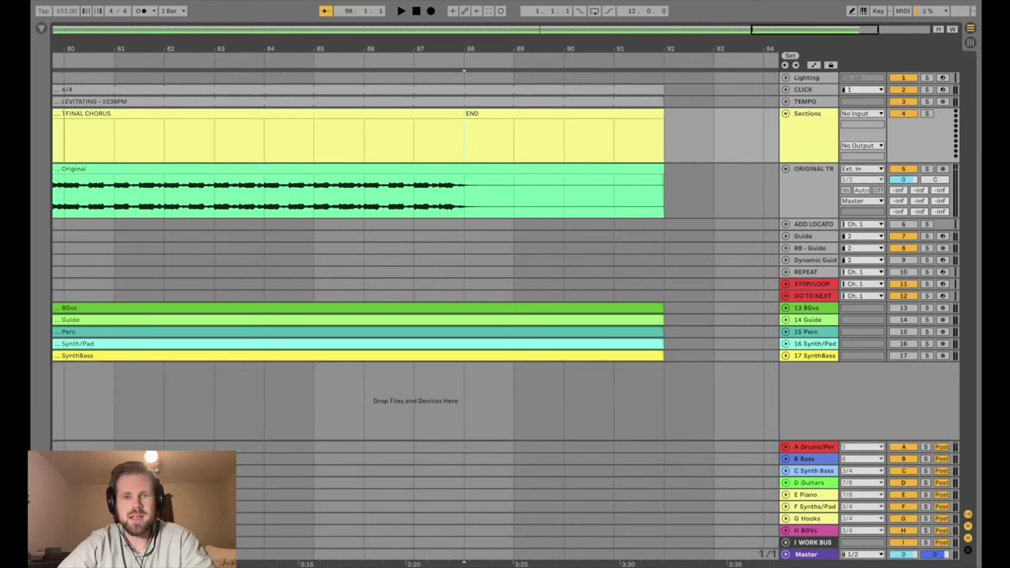
pyautogui.hscroll(-1, 416, 236)
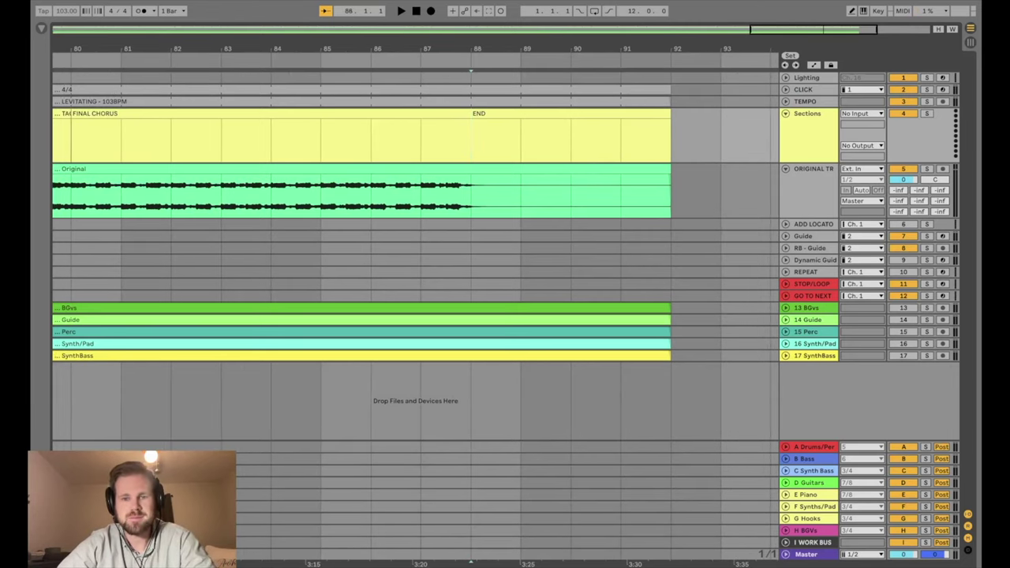
pyautogui.click(571, 134)
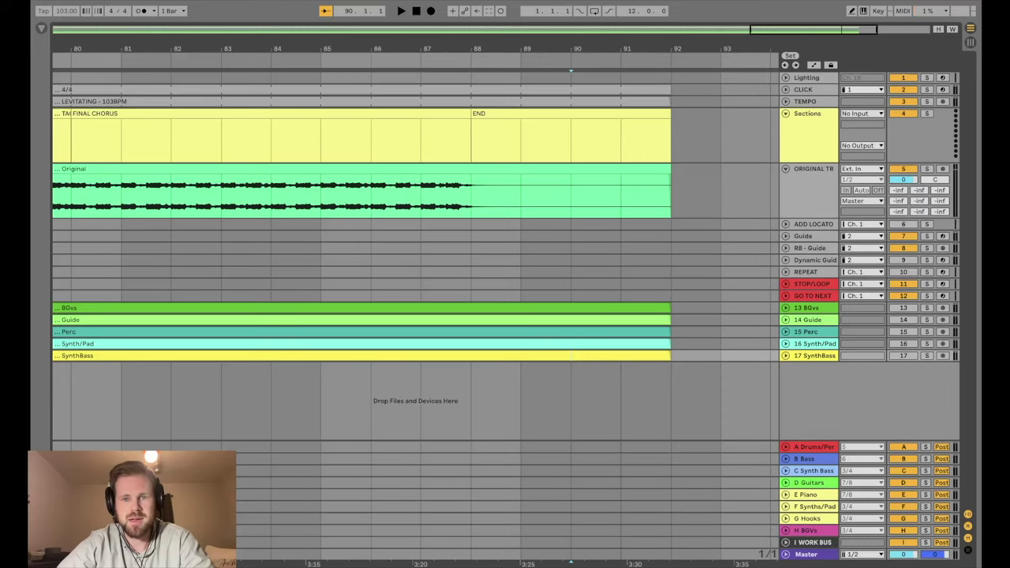
pyautogui.hotkey('shift', 'Right')
pyautogui.hotkey('shift', 'Right')
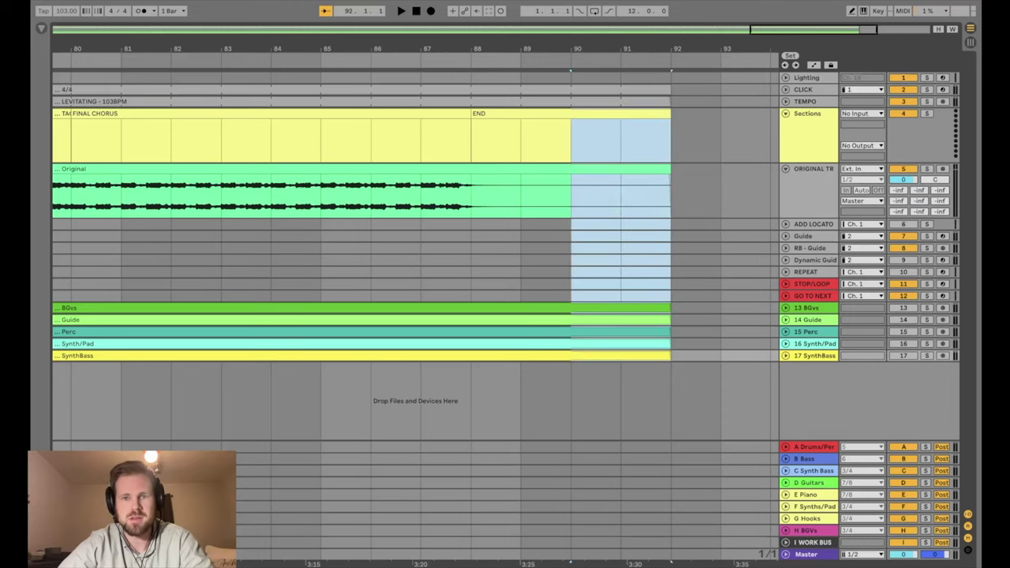
pyautogui.press('Delete')
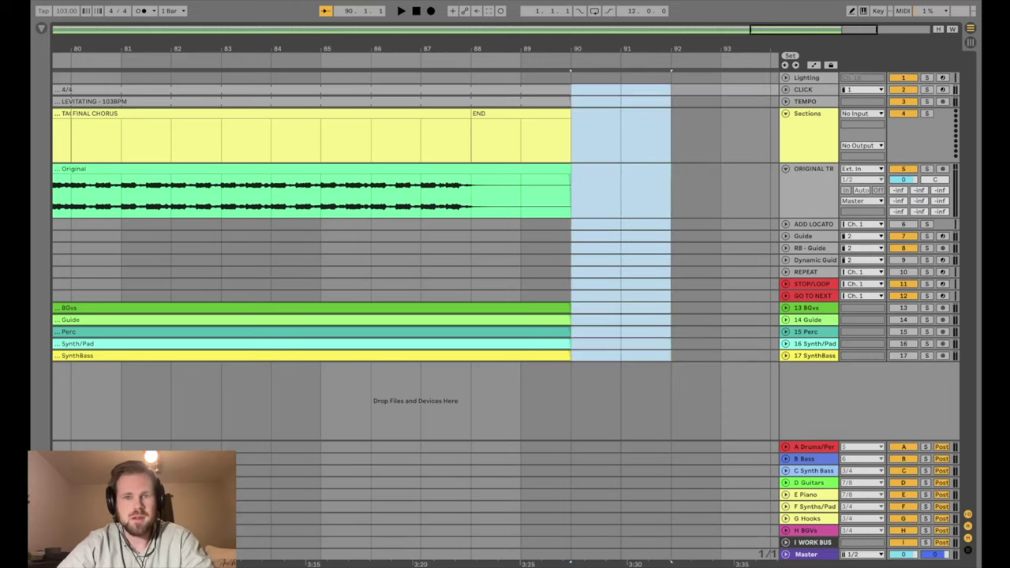
pyautogui.hscroll(-15, 415, 236)
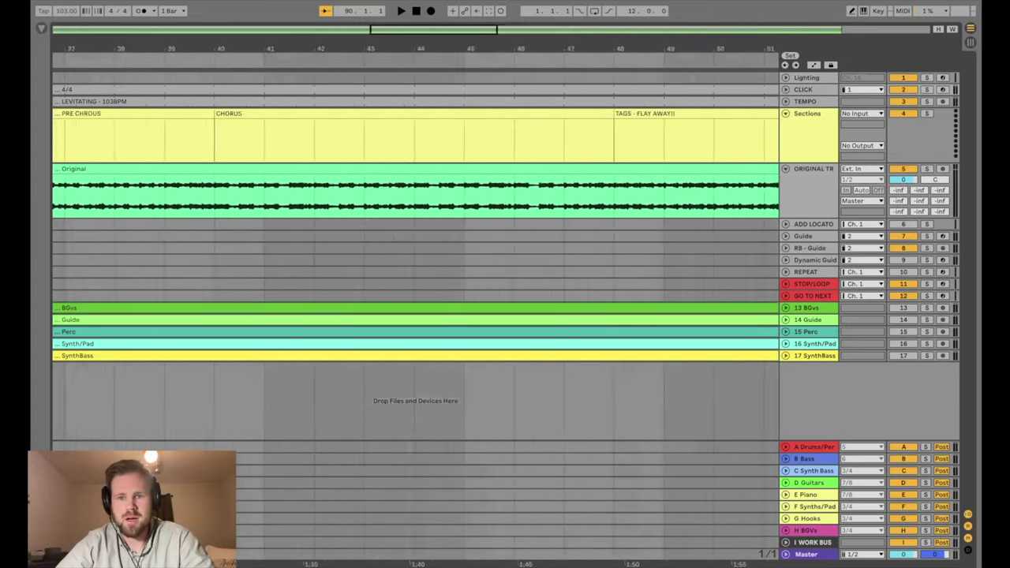
pyautogui.hscroll(-10, 415, 236)
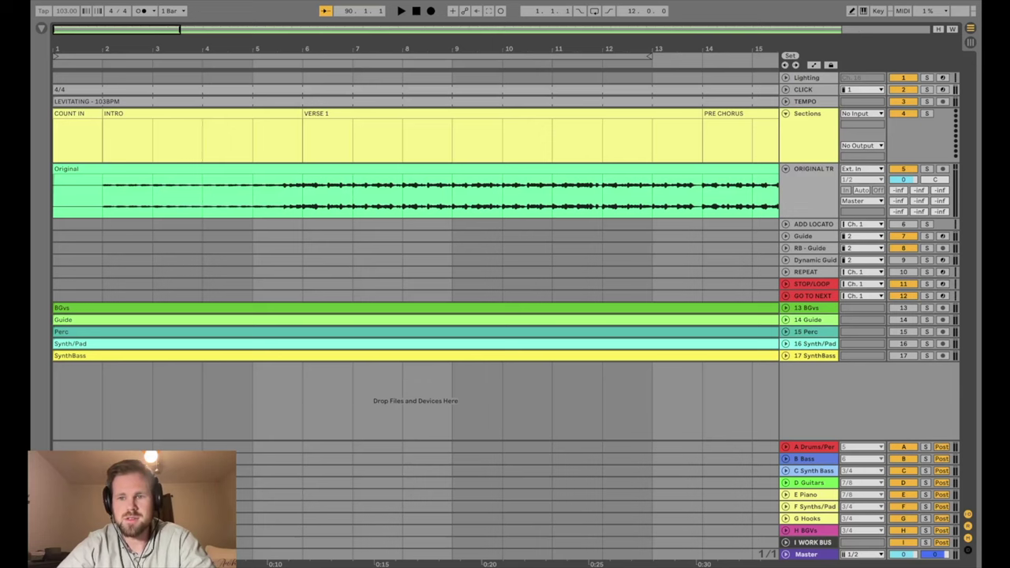
pyautogui.click(805, 236)
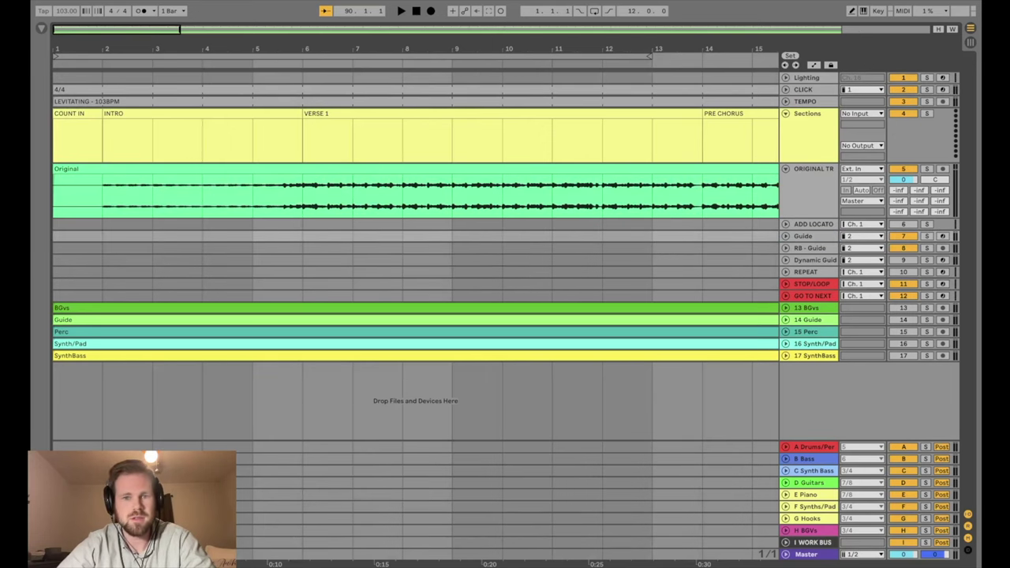
pyautogui.press('-')
pyautogui.press('-')
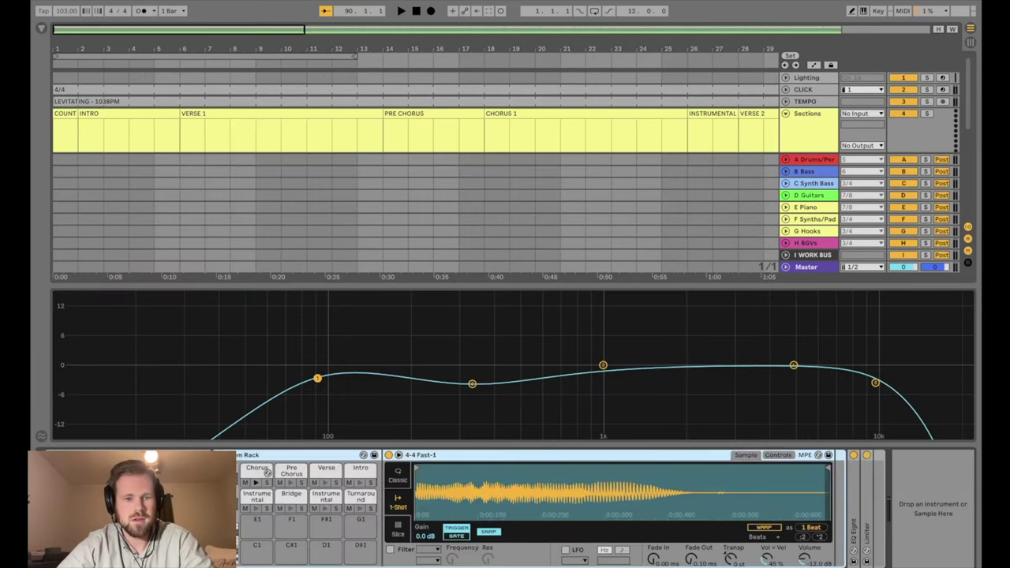
# Open the Midi Guide Cues project's 4/4 Guides - 1 Bar folder and select the Count Off cue
pyautogui.click(300, 472)
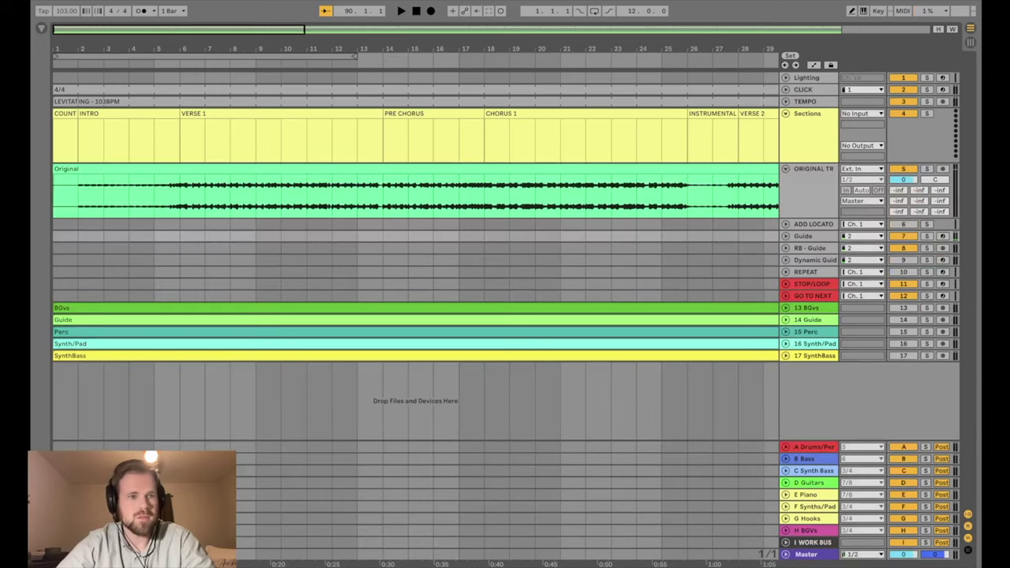
pyautogui.press('super+alt+b')
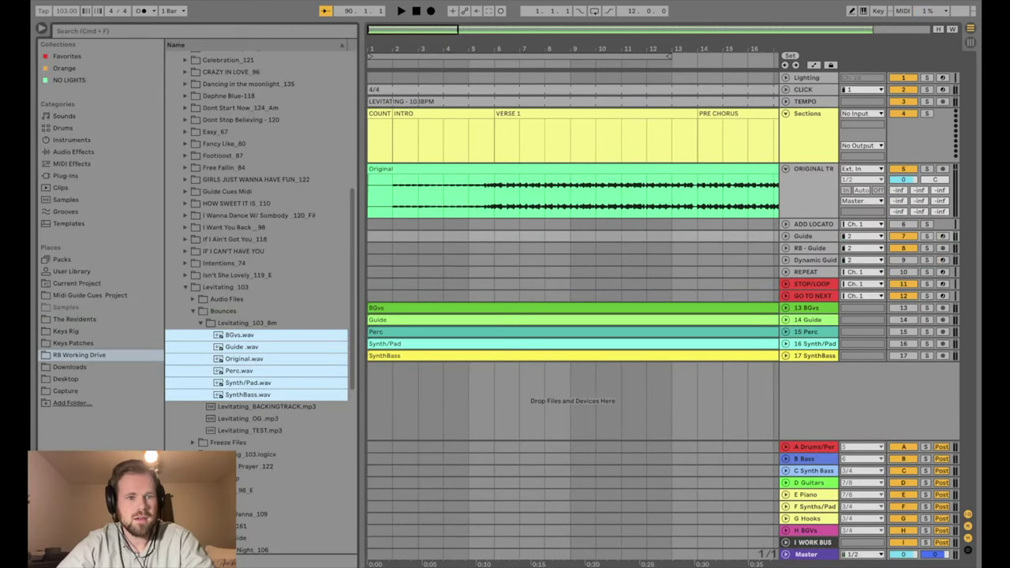
pyautogui.click(88, 295)
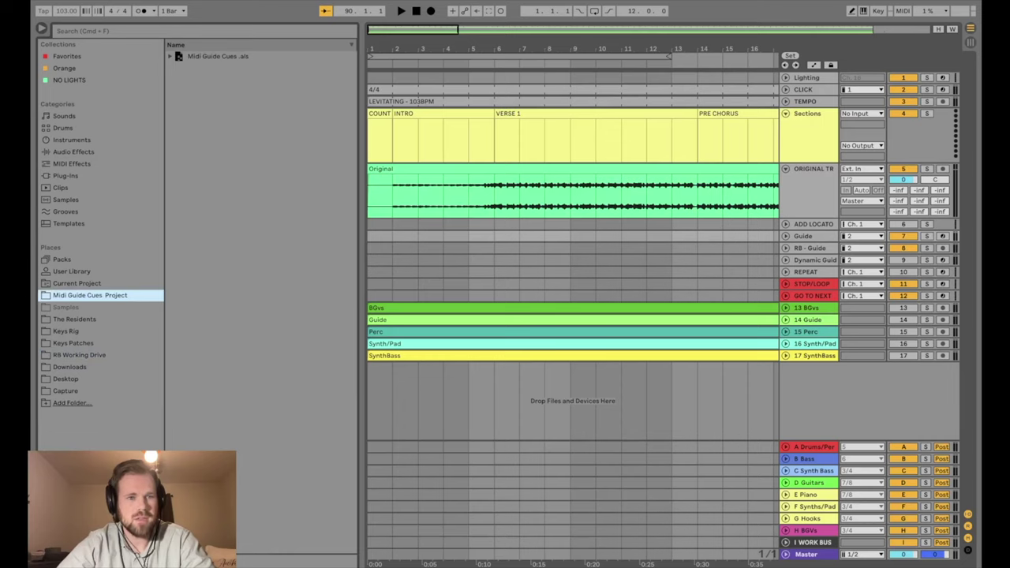
pyautogui.click(169, 56)
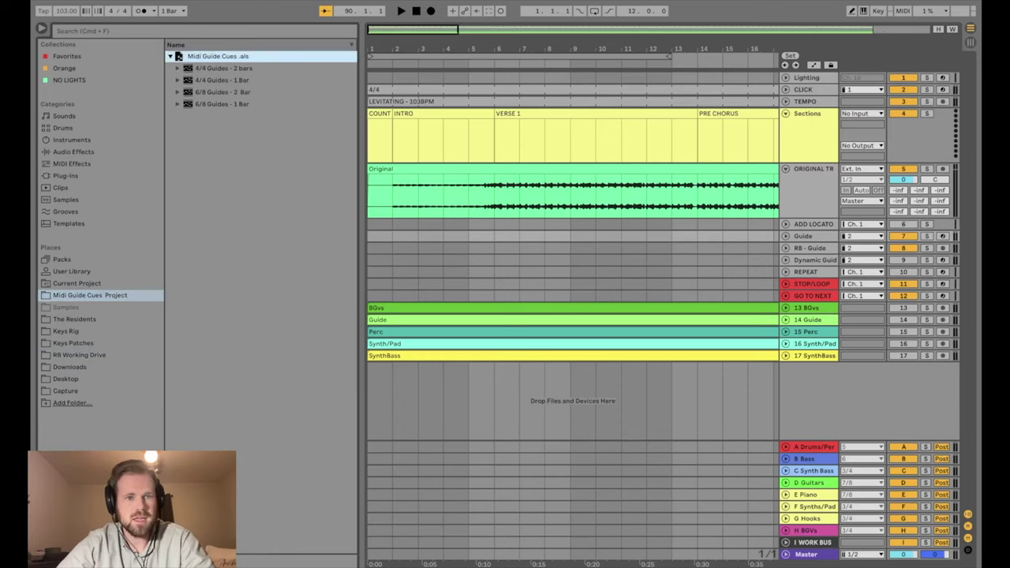
pyautogui.click(177, 80)
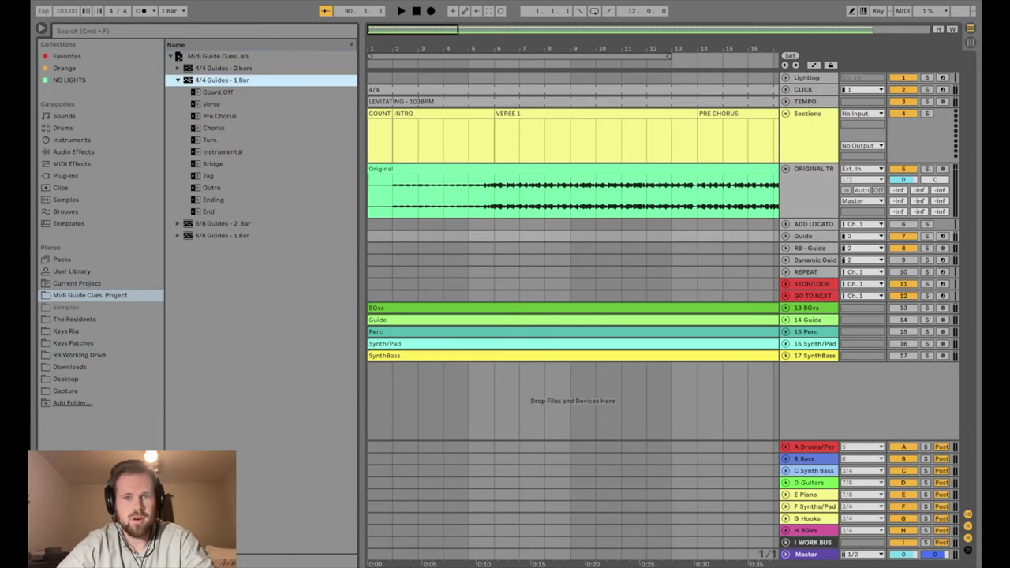
pyautogui.press('+')
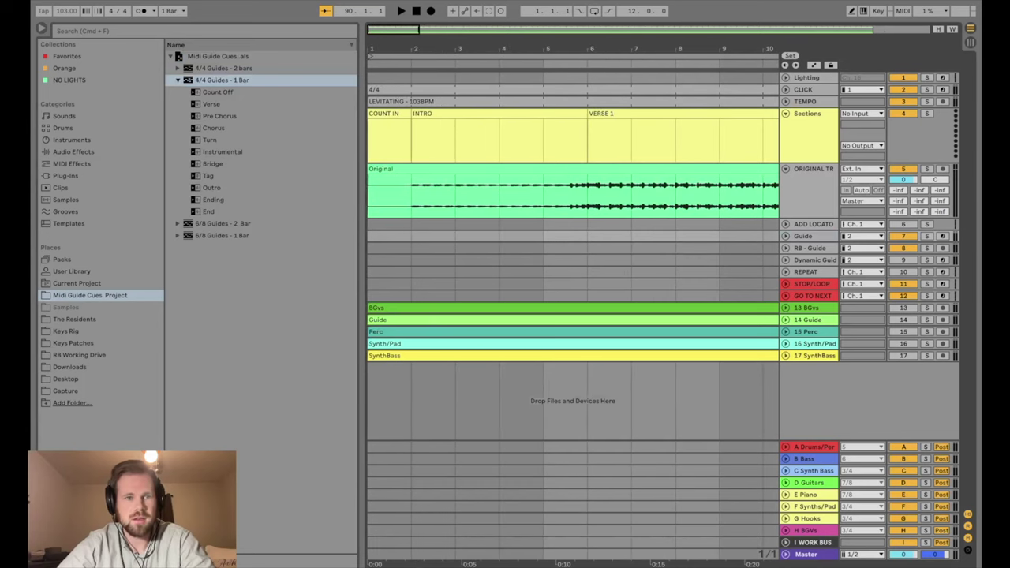
pyautogui.click(217, 91)
# Place the Count Off cue at bar 1 and the two-bar Verse cue before Verse 1
pyautogui.moveTo(217, 91); pyautogui.dragTo(387, 237)
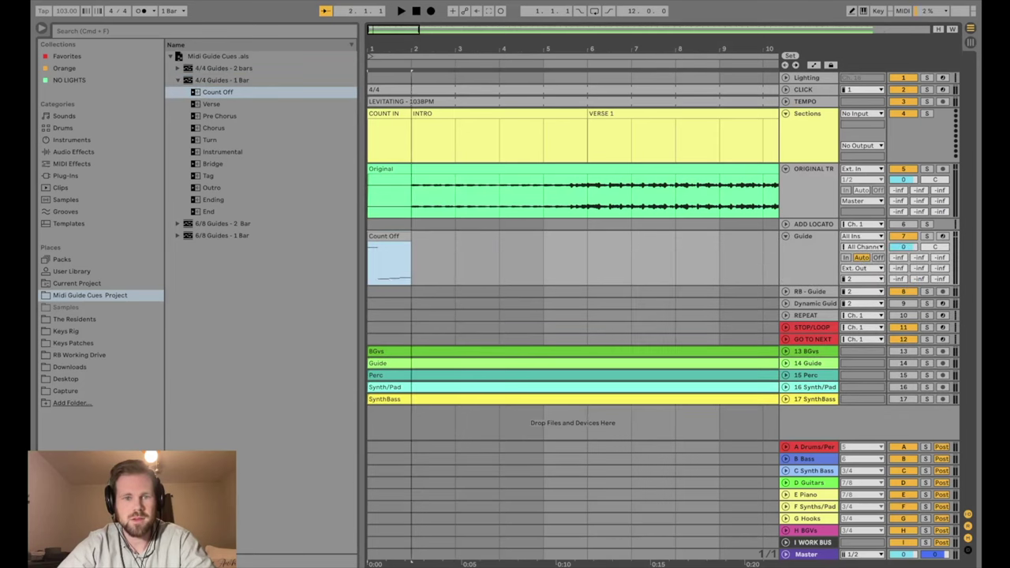
pyautogui.hscroll(3, 572, 236)
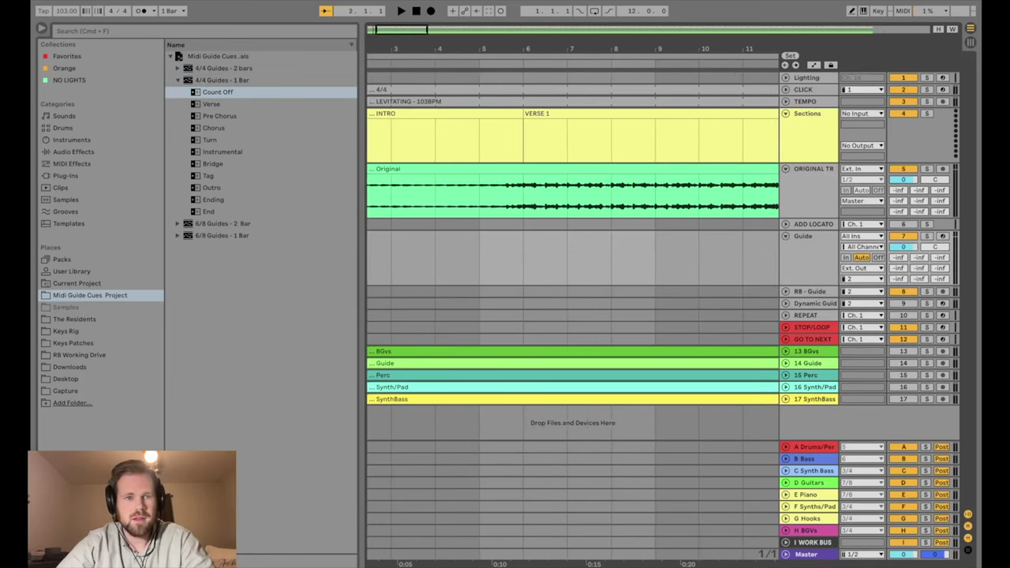
pyautogui.click(221, 224)
pyautogui.click(224, 68)
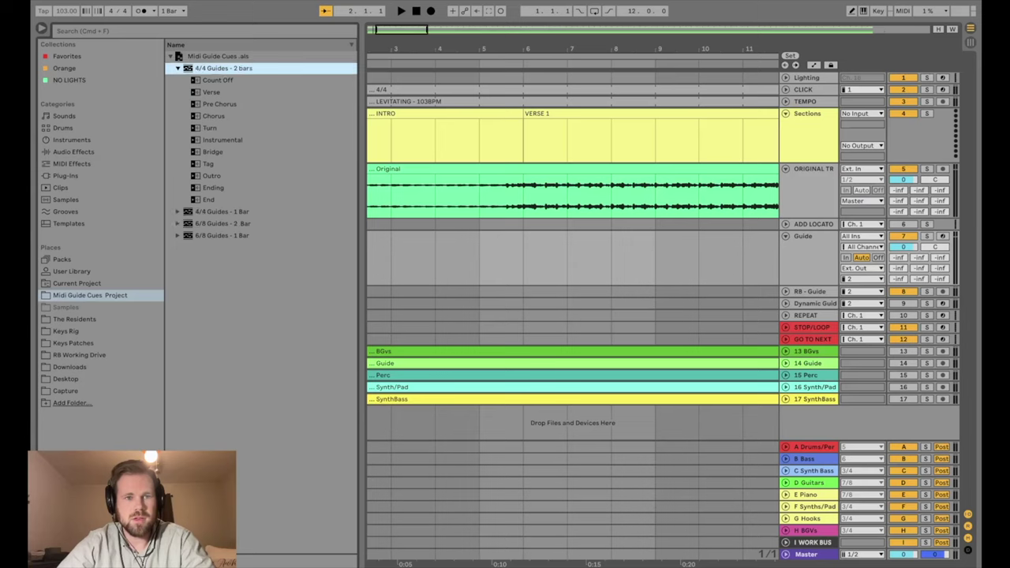
pyautogui.moveTo(210, 92); pyautogui.dragTo(442, 261)
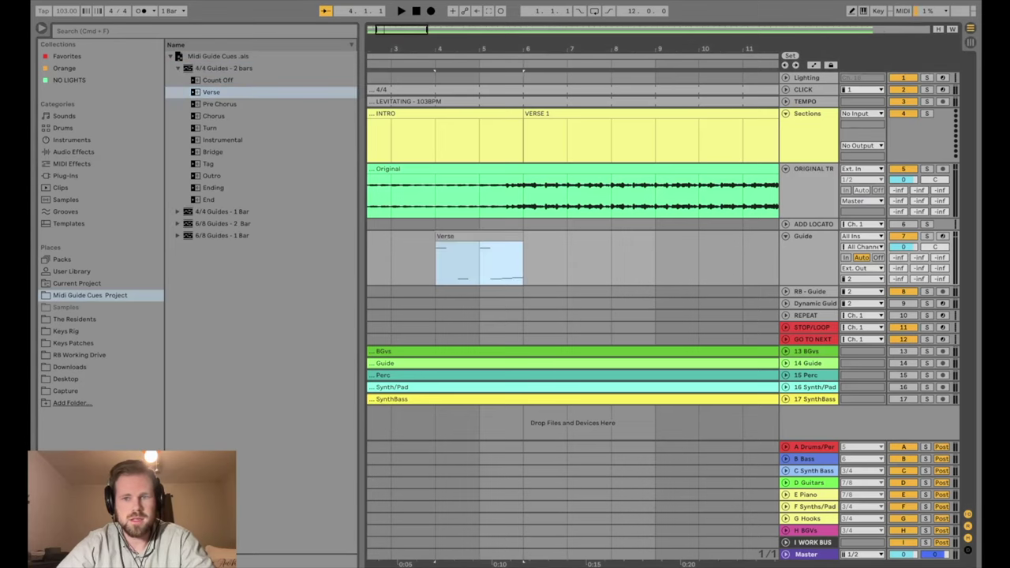
pyautogui.hscroll(-2, 572, 260)
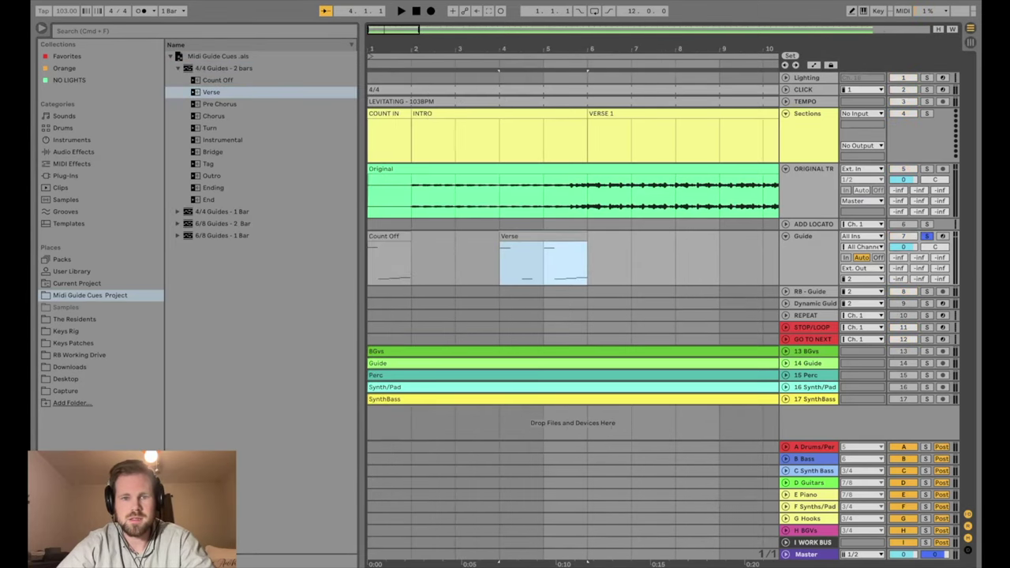
pyautogui.click(370, 260)
pyautogui.press('space')
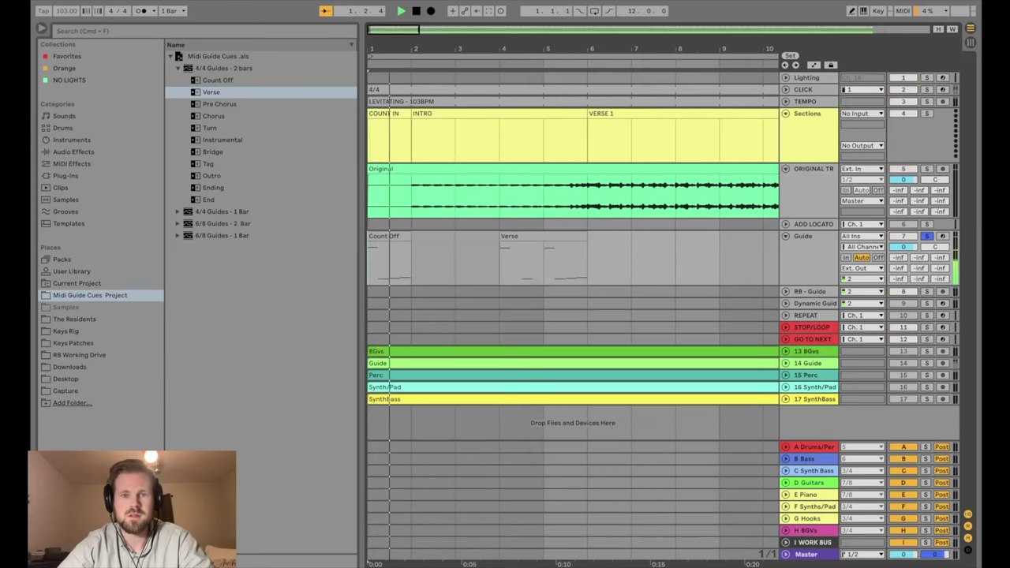
# Place the Pre Chorus cue before the pre-chorus and the Chorus cue at bar 17
pyautogui.hscroll(8, 572, 261)
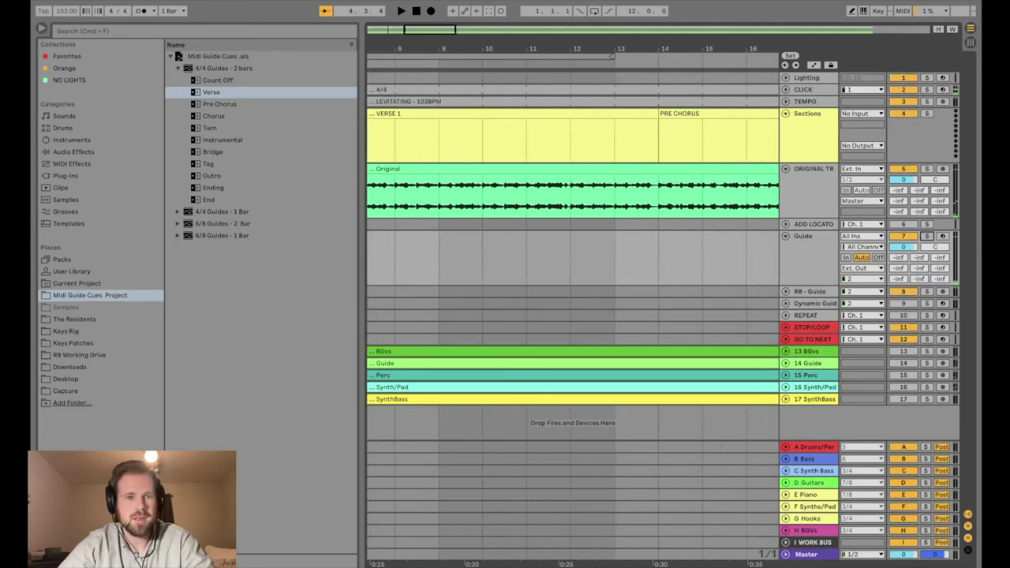
pyautogui.moveTo(220, 103); pyautogui.dragTo(573, 241)
pyautogui.hscroll(8, 572, 261)
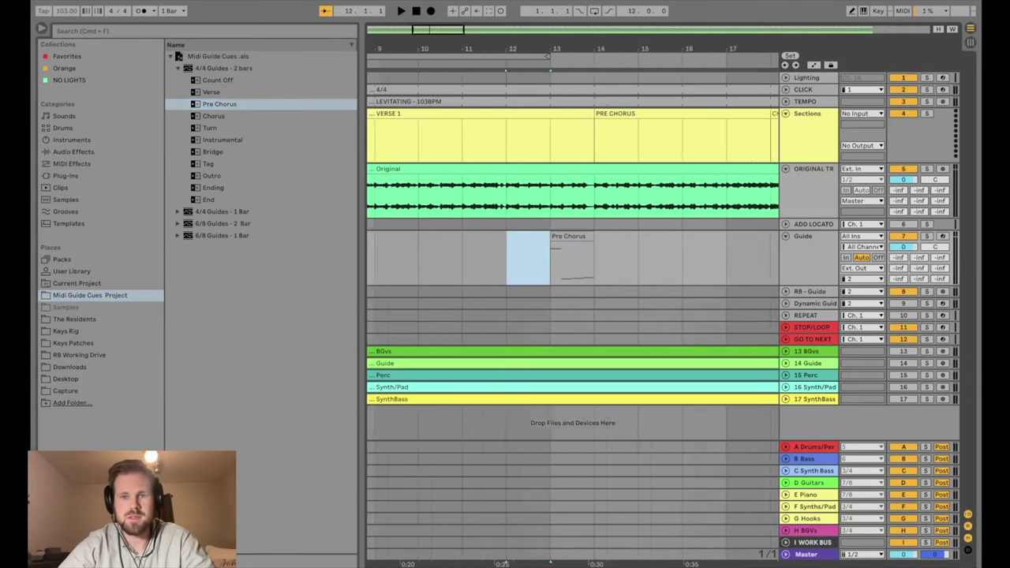
pyautogui.moveTo(213, 116); pyautogui.dragTo(414, 260)
# Switch the browser to the 4/4 one-bar guide cues and undo the Chorus cue just added
pyautogui.press('Left')
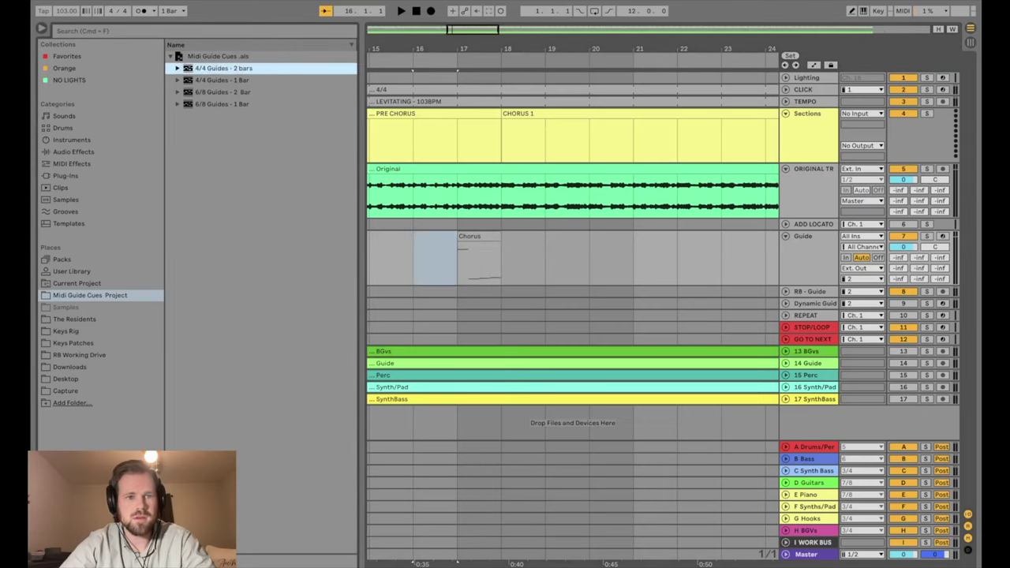
pyautogui.press('Down')
pyautogui.press('Right')
pyautogui.press('super+z')
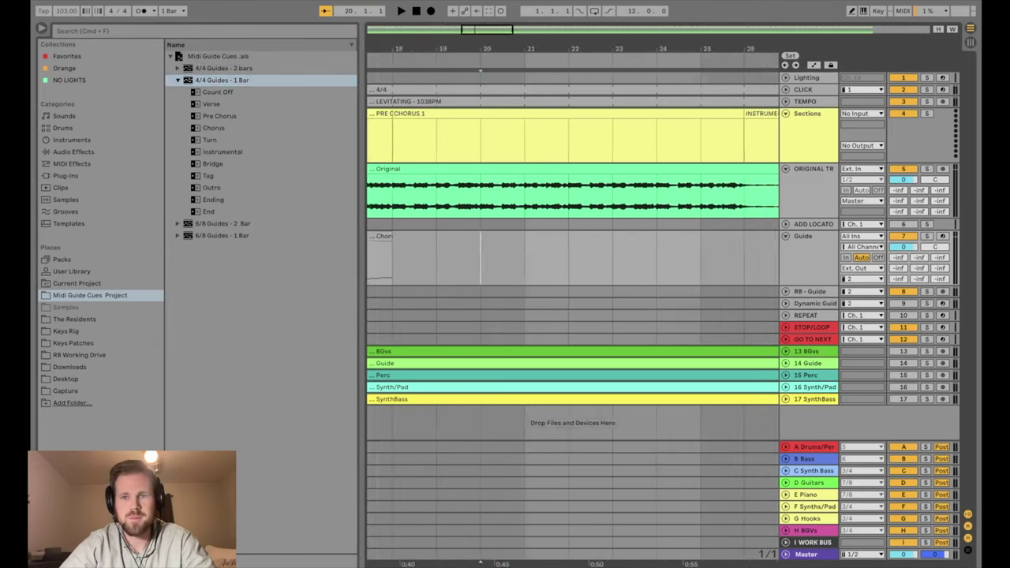
# Place one-bar Guide cues: Instrumental at bar 25 and Verse just before Verse 2
pyautogui.hscroll(6, 572, 237)
pyautogui.moveTo(222, 151); pyautogui.dragTo(513, 260)
pyautogui.click(543, 260)
pyautogui.press('super+e')
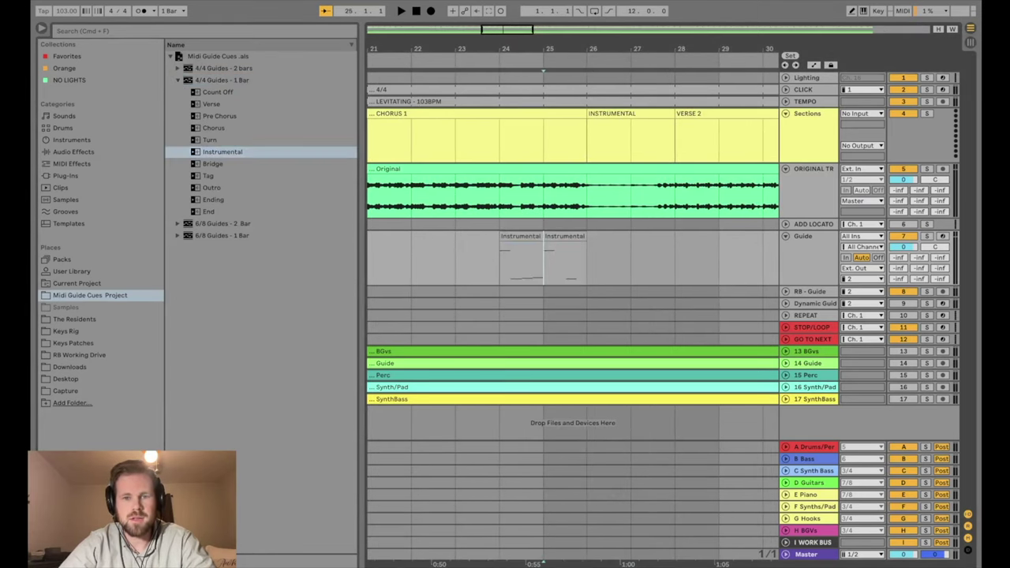
pyautogui.press('Delete')
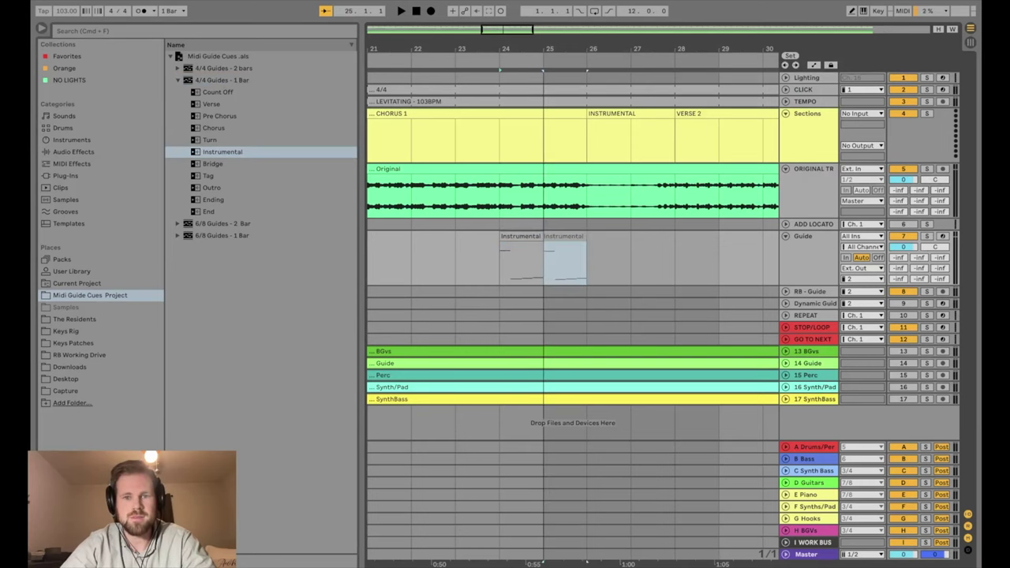
pyautogui.moveTo(520, 260); pyautogui.dragTo(565, 260)
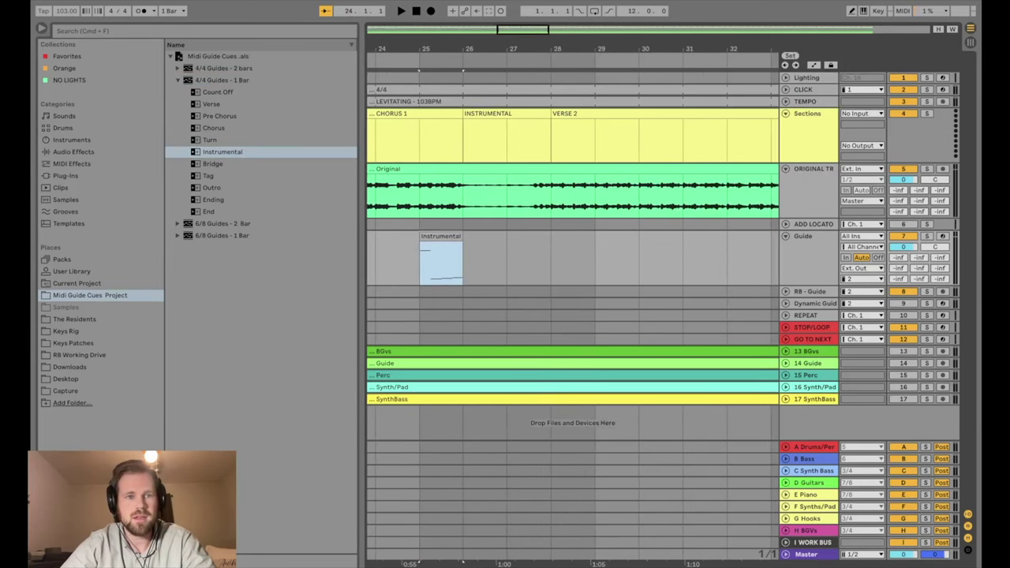
pyautogui.click(211, 104)
pyautogui.moveTo(211, 104); pyautogui.dragTo(595, 260)
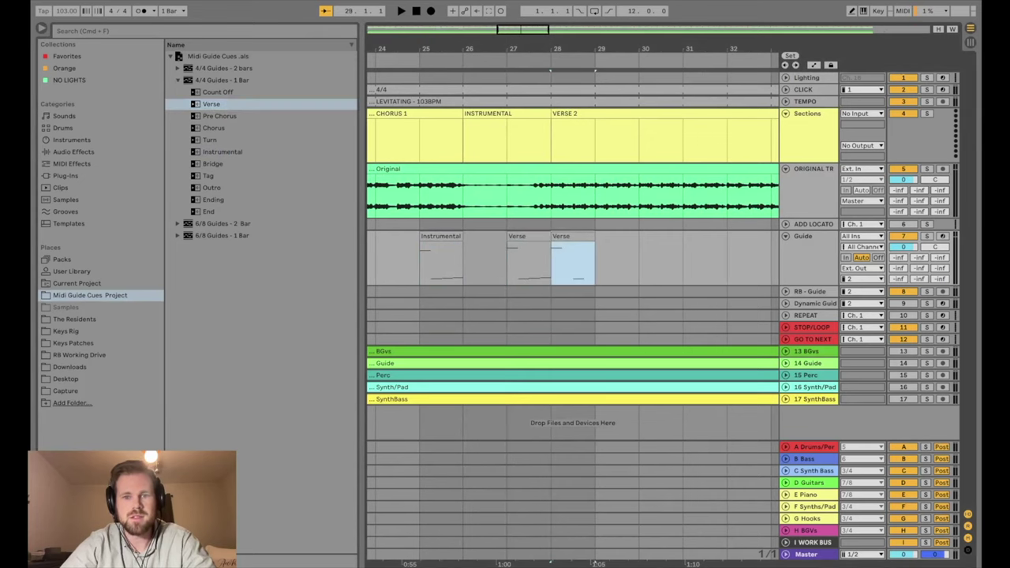
pyautogui.press('Delete')
# Add a one-bar Pre Chorus cue on the Guide track at bar 35
pyautogui.hscroll(2, 572, 236)
pyautogui.hscroll(8, 572, 237)
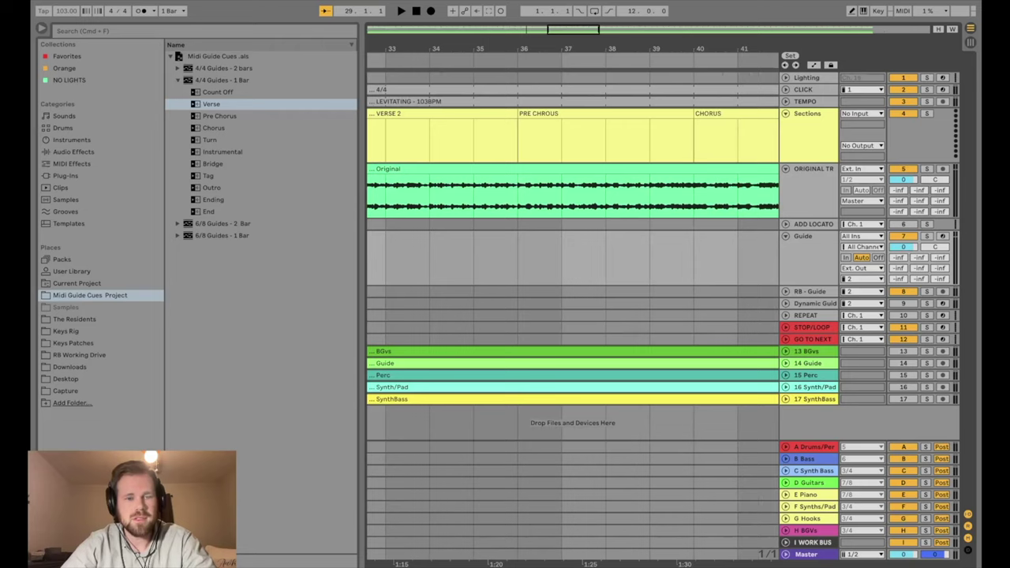
pyautogui.click(219, 116)
pyautogui.moveTo(219, 116); pyautogui.dragTo(476, 252)
pyautogui.press('super+e')
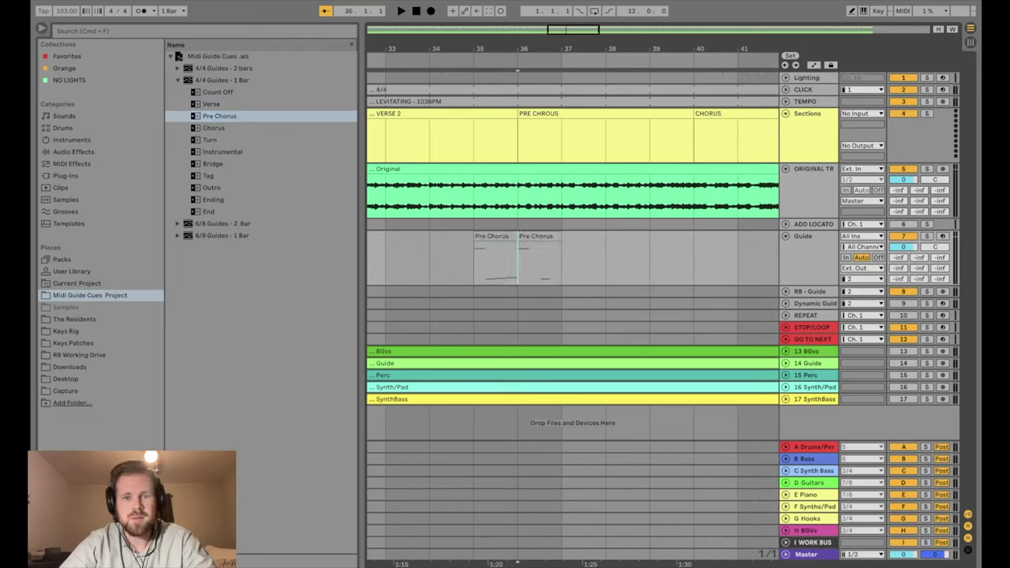
pyautogui.click(540, 257)
pyautogui.press('Delete')
# Insert a one-bar Chorus cue at bar 39 on Guide and select its extra copy
pyautogui.hscroll(5, 573, 237)
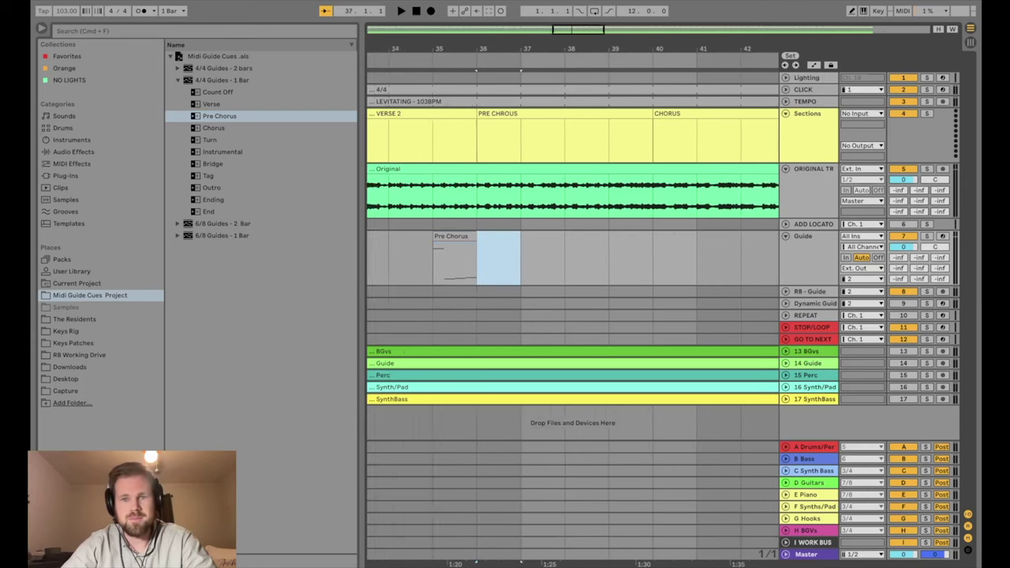
pyautogui.click(530, 257)
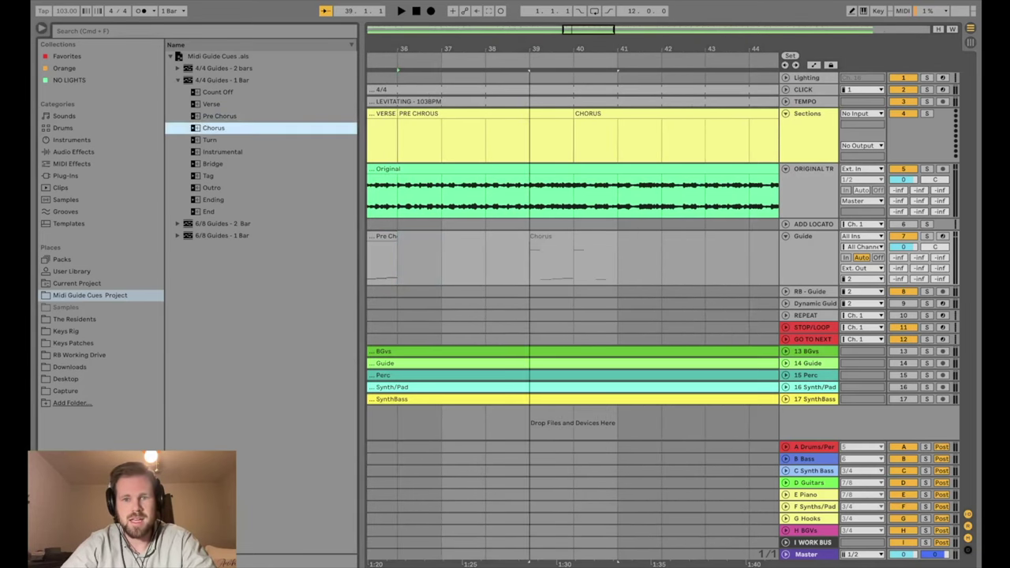
pyautogui.press('Down')
pyautogui.press('Return')
pyautogui.click(596, 257)
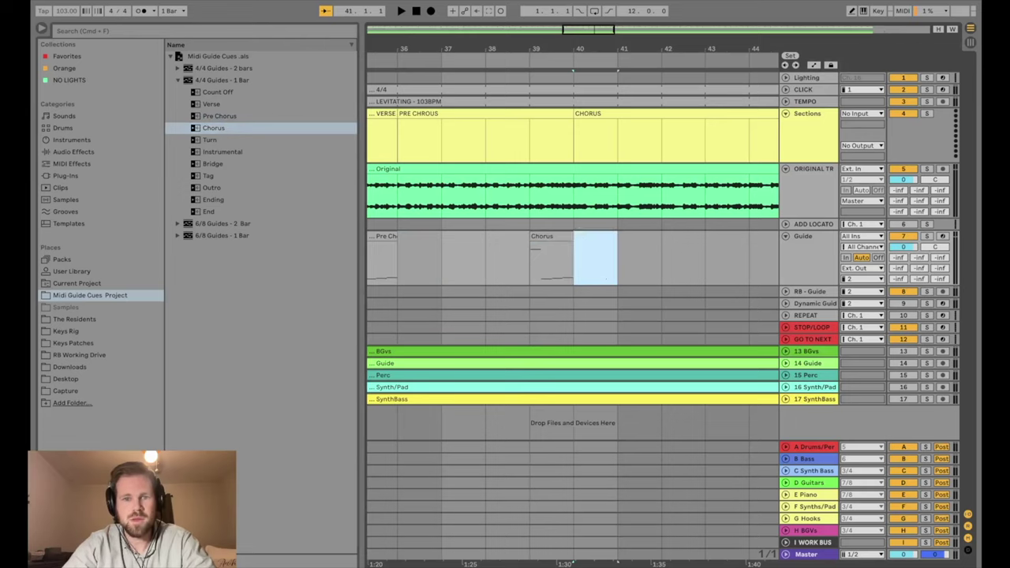
pyautogui.hscroll(10, 573, 236)
pyautogui.hscroll(3, 573, 237)
# Insert a one-bar Tag cue at bar 47 on Guide, removing the extra Tag clip
pyautogui.press('Down')
pyautogui.press('Down')
pyautogui.press('Down')
pyautogui.press('Down')
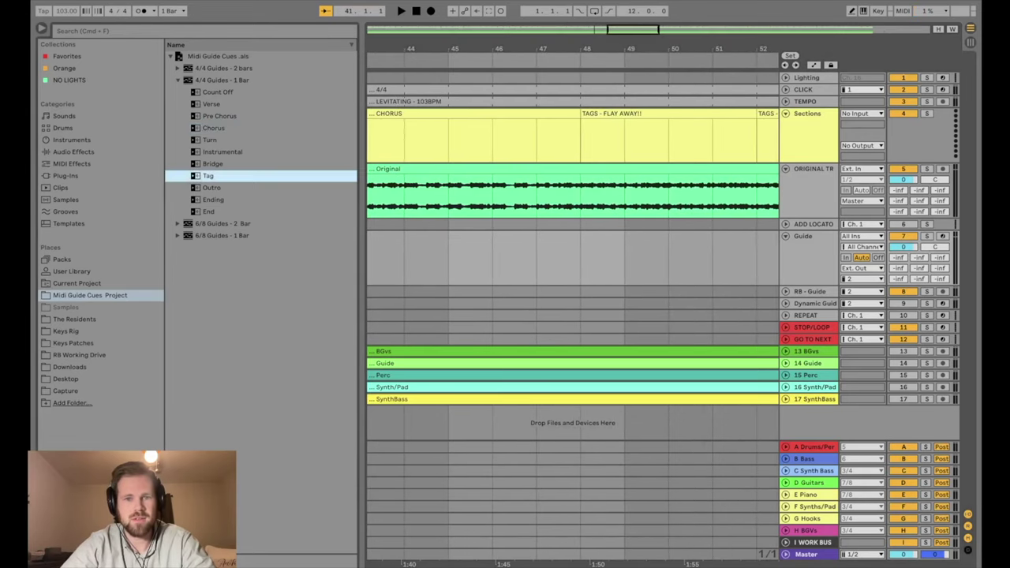
pyautogui.click(536, 257)
pyautogui.press('Return')
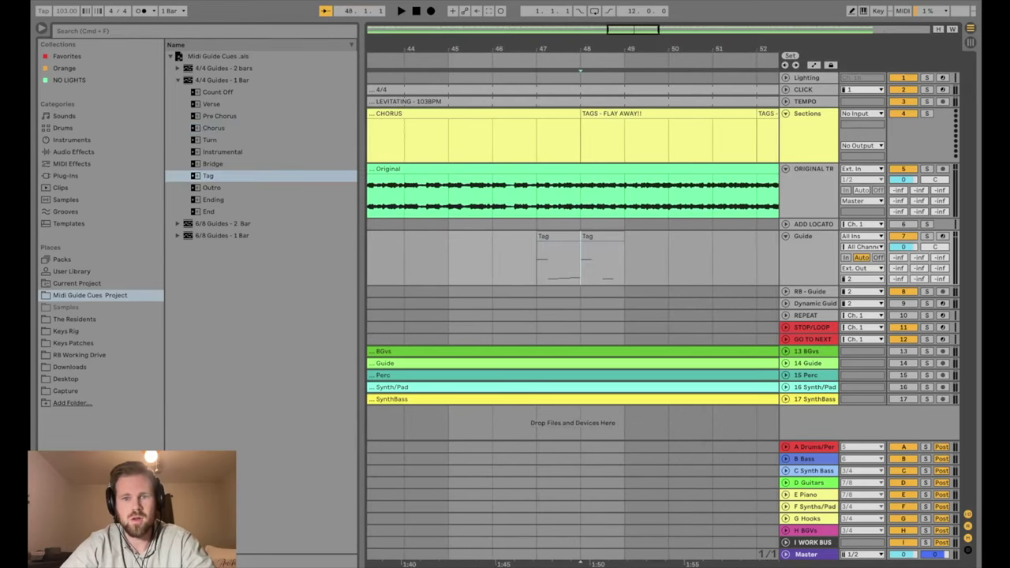
pyautogui.click(600, 261)
pyautogui.hscroll(5, 573, 237)
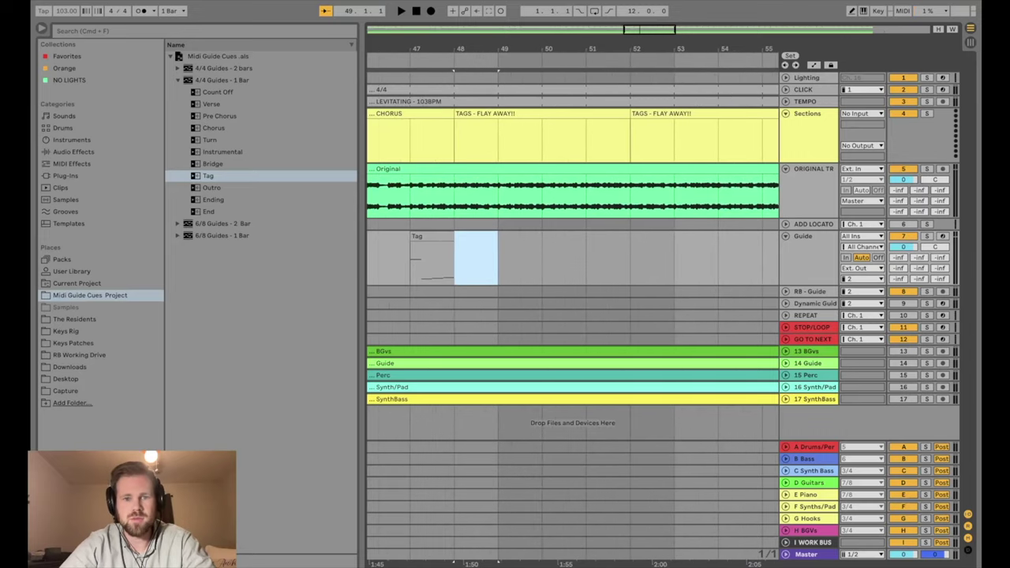
pyautogui.press('super+z')
pyautogui.moveTo(431, 260); pyautogui.dragTo(608, 260)
pyautogui.hscroll(6, 573, 236)
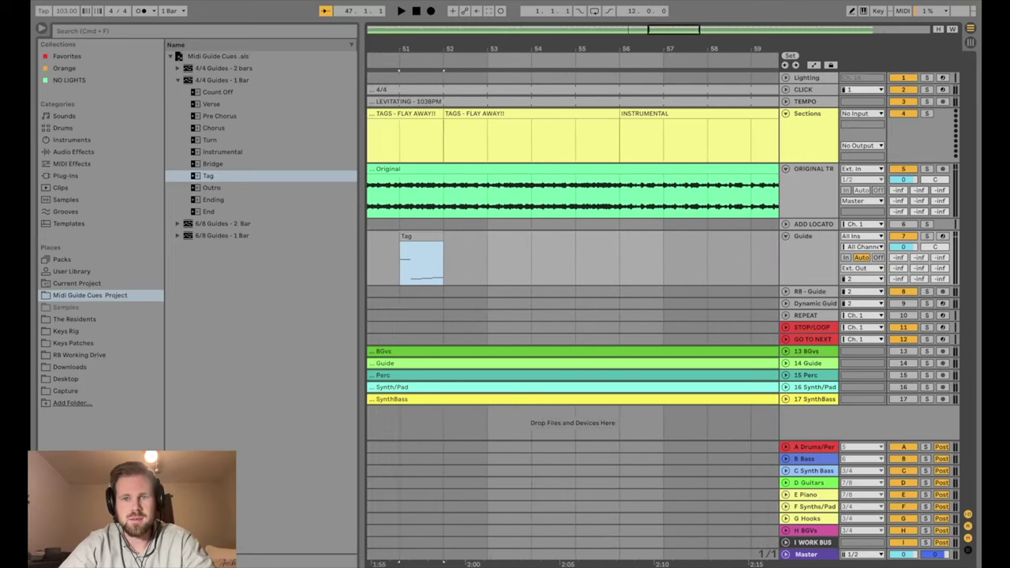
# Place an Instrumental cue at bar 55 on Guide and duplicate it to the next bar
pyautogui.click(222, 151)
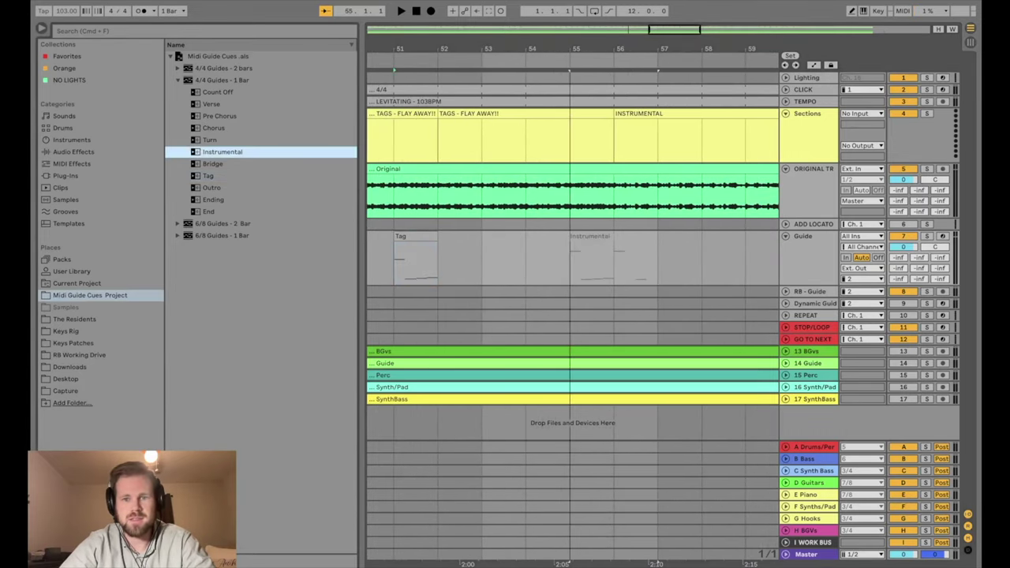
pyautogui.moveTo(580, 257); pyautogui.dragTo(580, 257)
pyautogui.press('super+d')
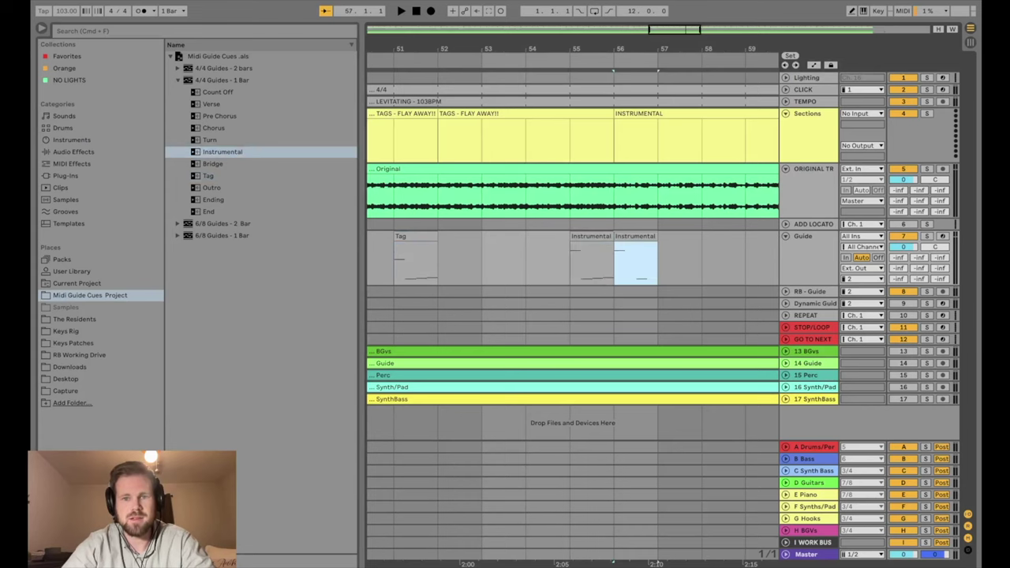
pyautogui.hscroll(5, 572, 237)
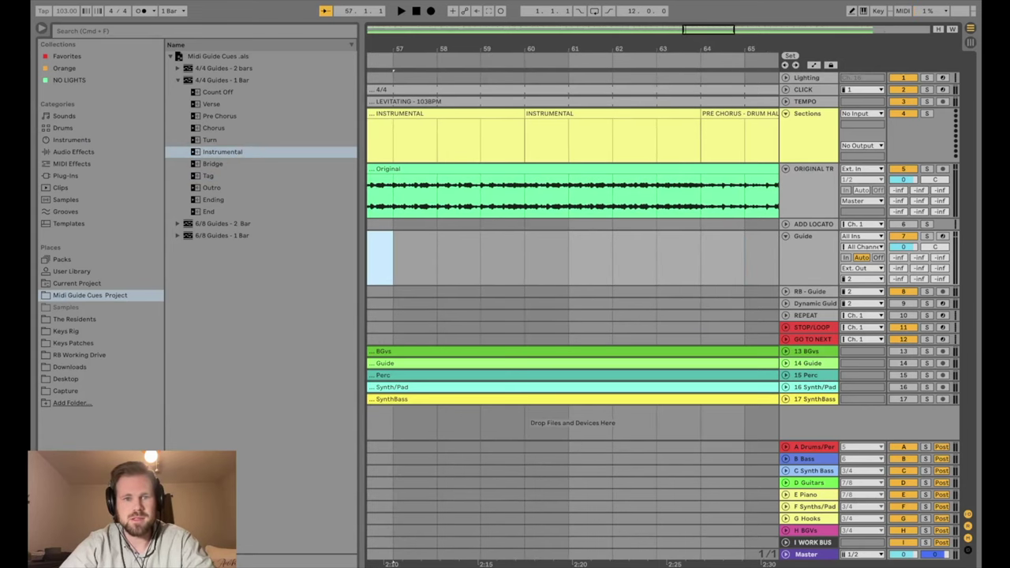
pyautogui.hscroll(-2, 572, 237)
pyautogui.moveTo(458, 261); pyautogui.dragTo(591, 260)
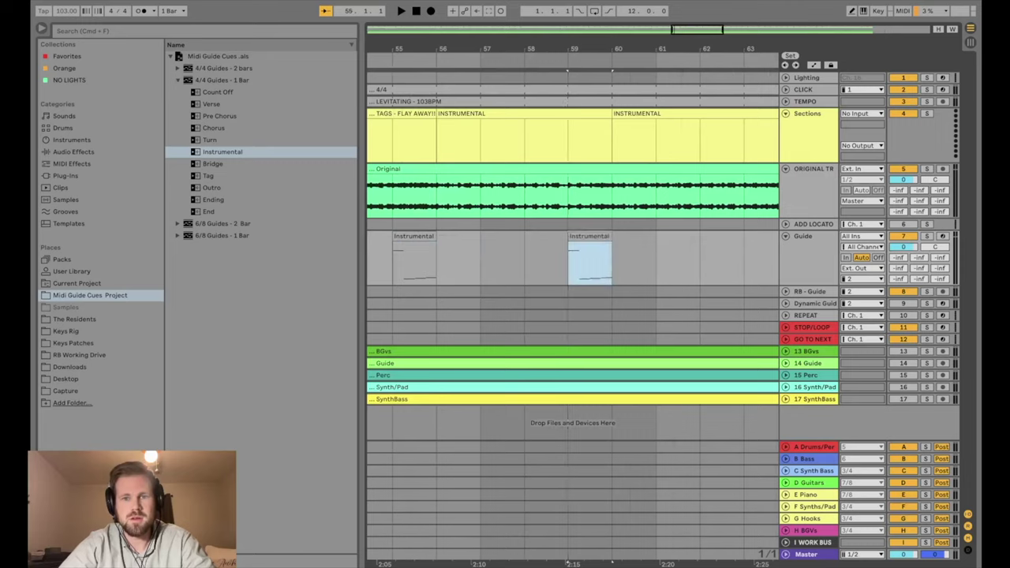
pyautogui.hscroll(4, 572, 237)
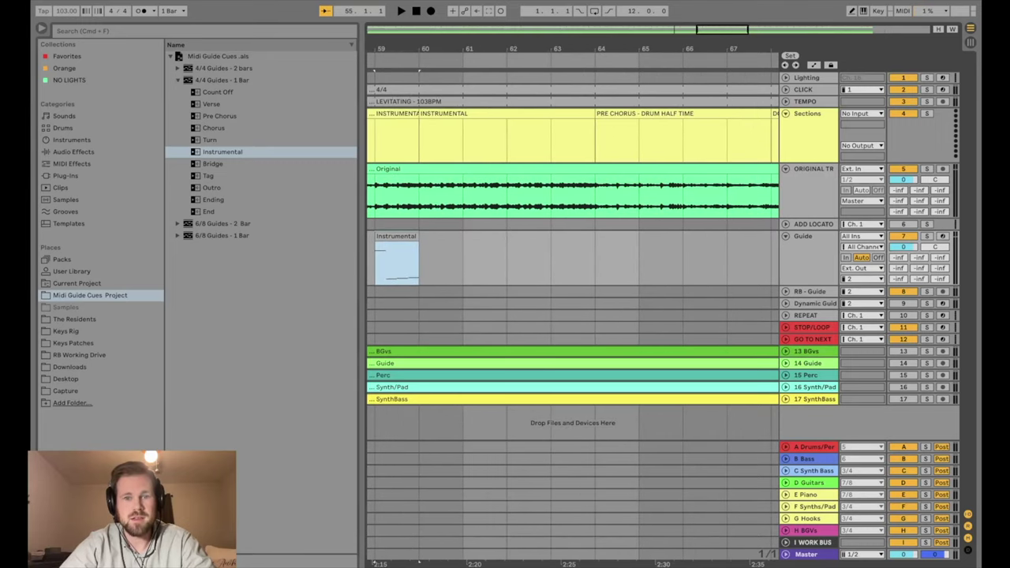
# Insert a one-bar Pre Chorus cue at bar 63, deleting the extra clip
pyautogui.click(220, 116)
pyautogui.click(552, 260)
pyautogui.press('Return')
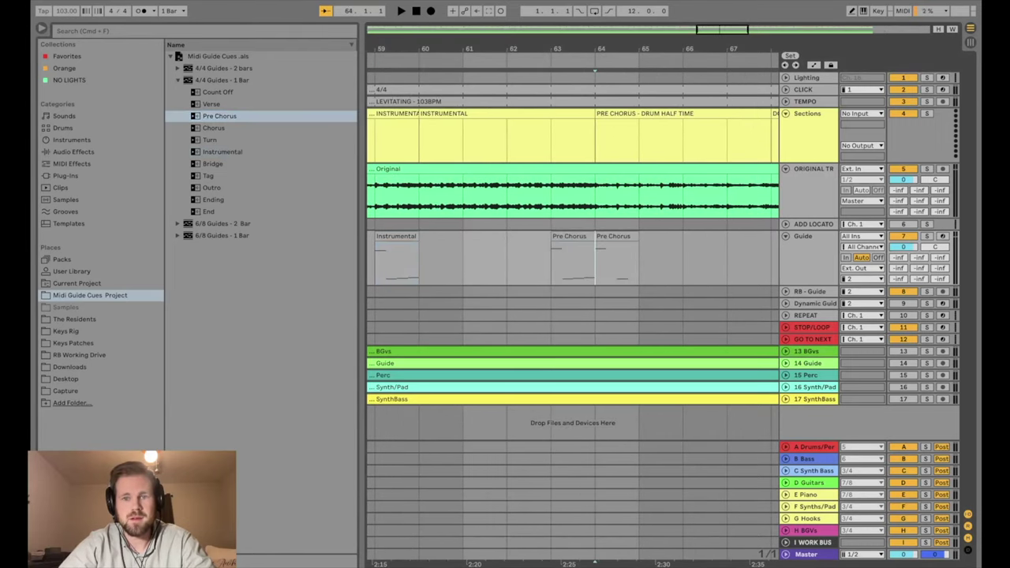
pyautogui.click(617, 256)
pyautogui.press('Delete')
pyautogui.hscroll(5, 572, 237)
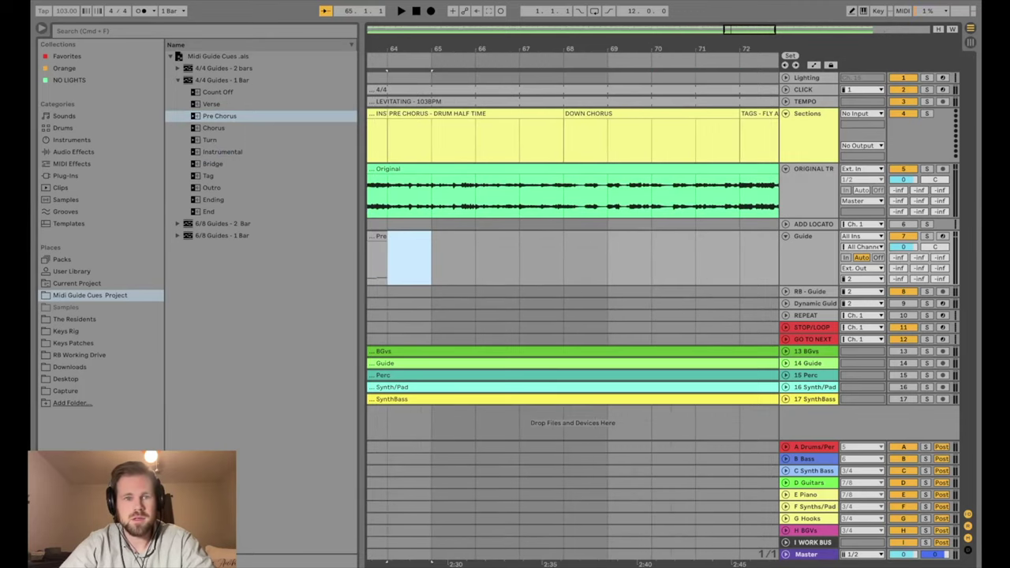
# Insert a one-bar Chorus cue at bar 67, deleting the extra clip at bar 68
pyautogui.click(213, 128)
pyautogui.click(521, 256)
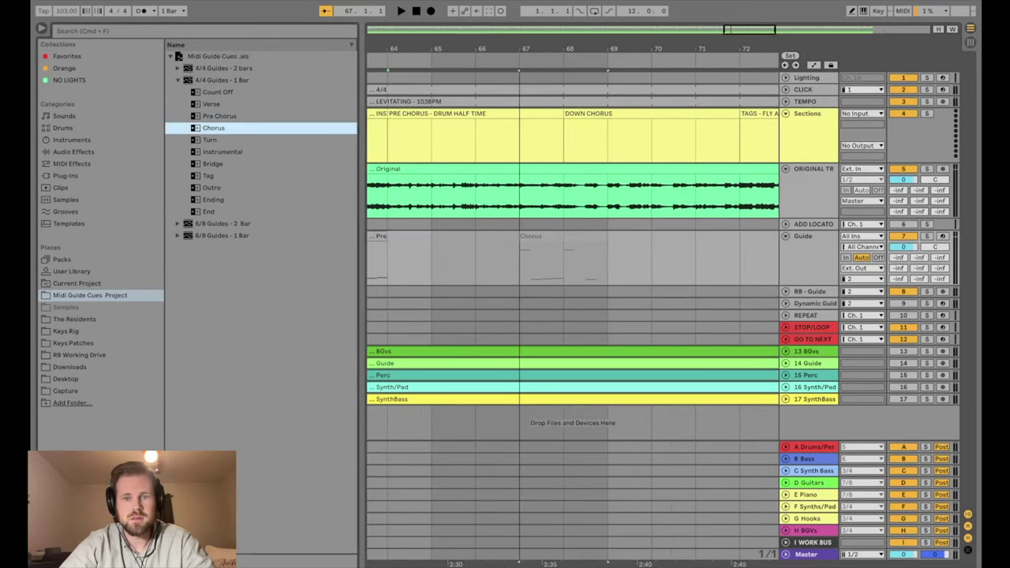
pyautogui.press('Return')
pyautogui.click(586, 236)
pyautogui.press('Delete')
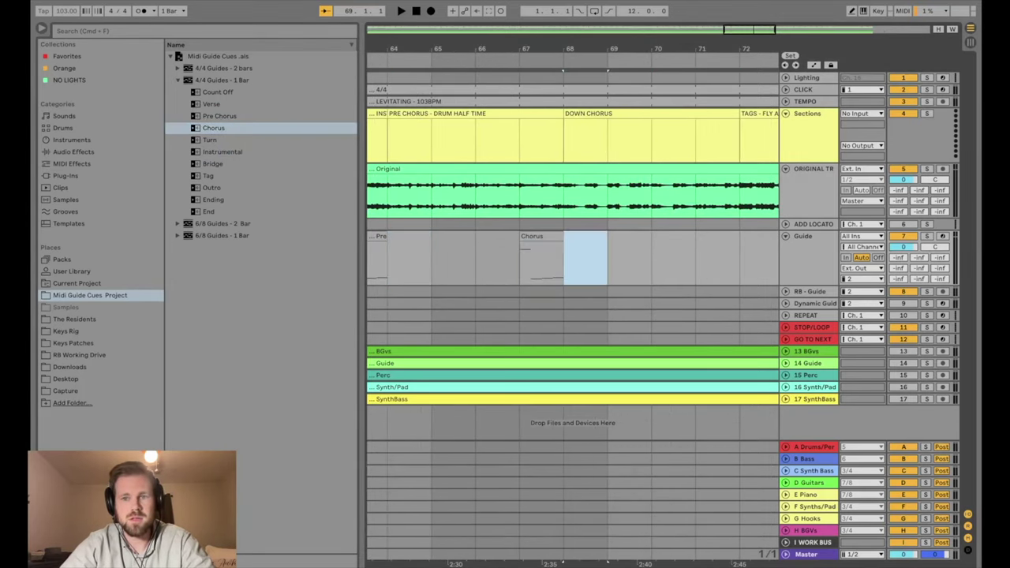
pyautogui.hscroll(5, 572, 236)
# Add one-bar Tag cues at bars 71 and 75 and a Chorus cue at bar 79
pyautogui.click(208, 175)
pyautogui.click(501, 256)
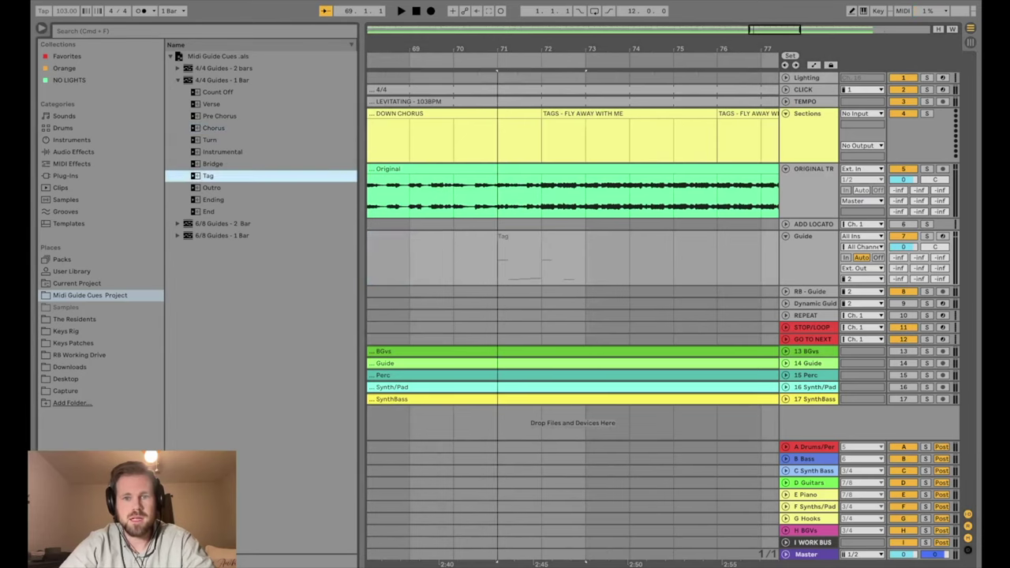
pyautogui.press('Return')
pyautogui.click(562, 237)
pyautogui.press('Delete')
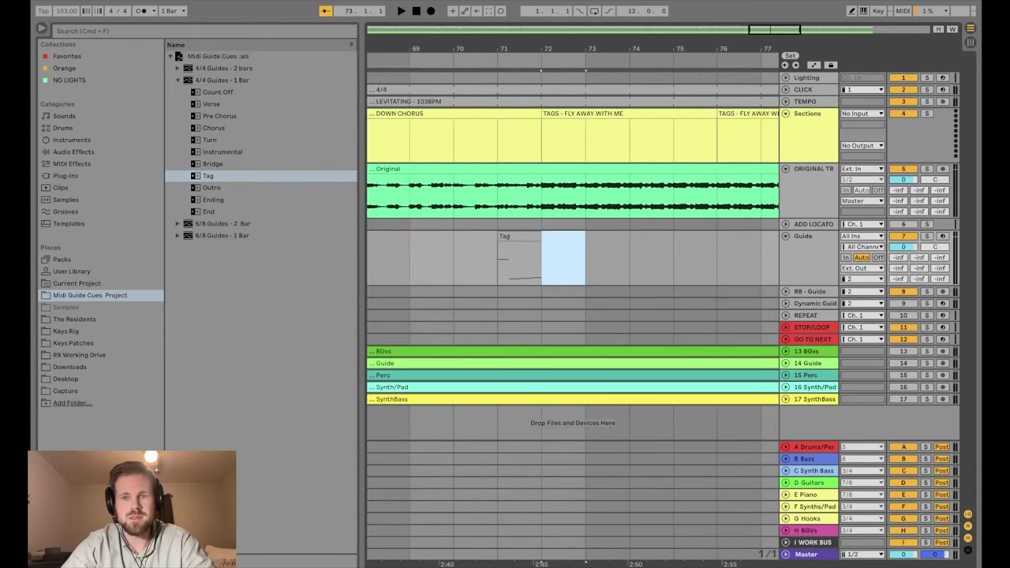
pyautogui.hscroll(1, 572, 237)
pyautogui.press('Right')
pyautogui.press('Right')
pyautogui.press('Right')
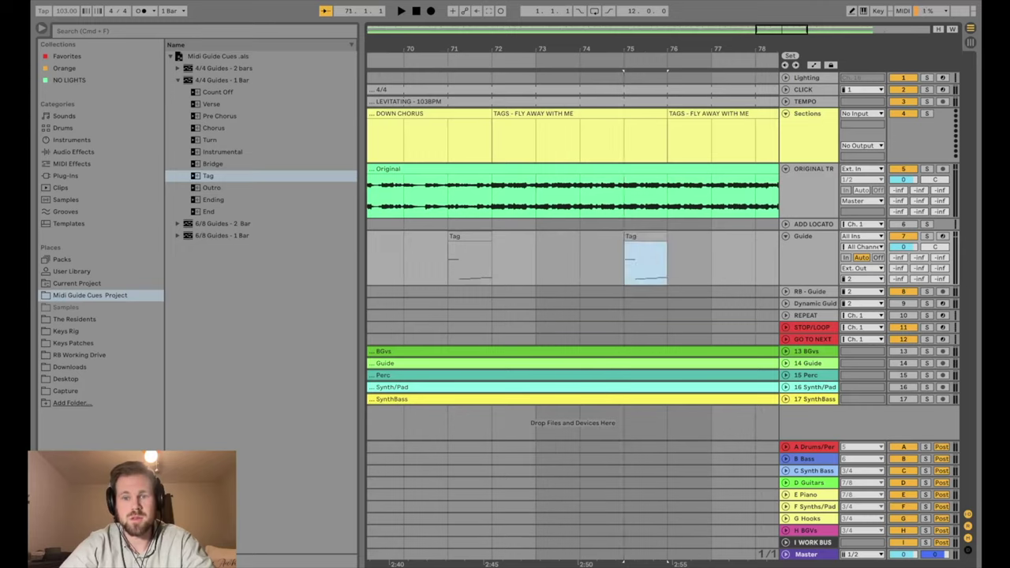
pyautogui.press('Return')
pyautogui.hscroll(5, 572, 237)
pyautogui.hscroll(2, 572, 236)
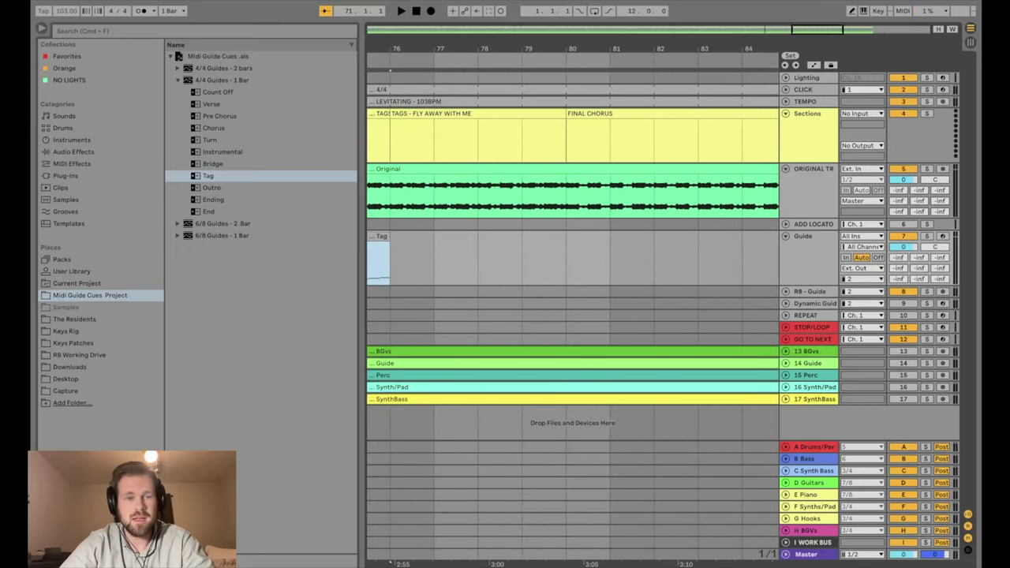
pyautogui.click(213, 128)
pyautogui.press('Return')
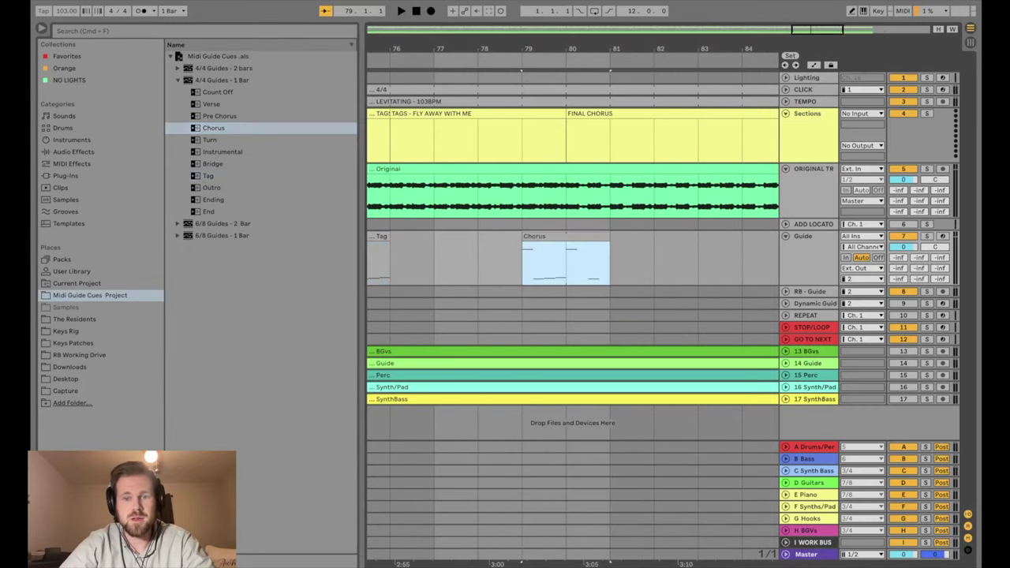
pyautogui.hscroll(8, 572, 237)
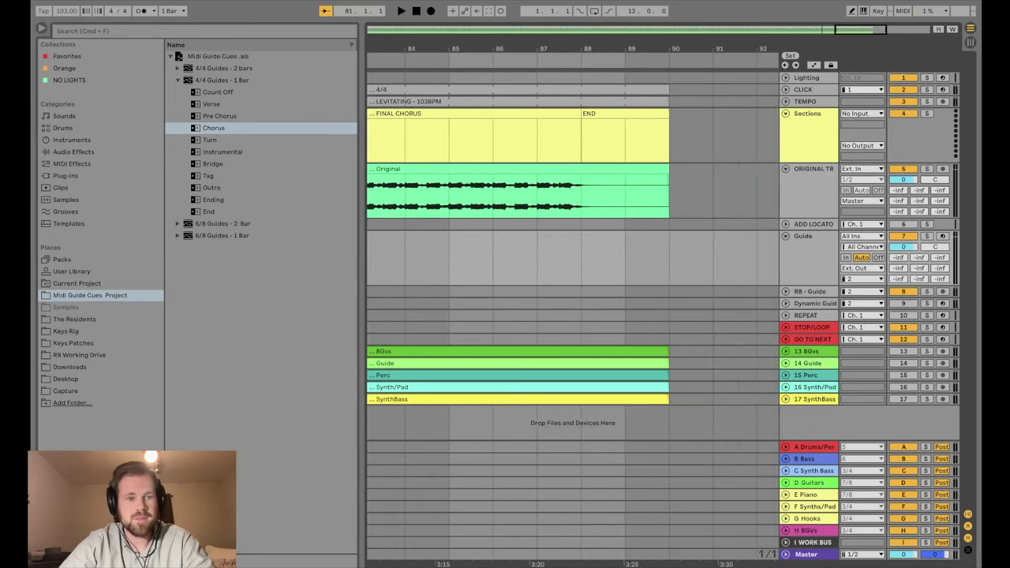
# Place a two-bar Ending cue at bar 86, then hide the browser and zoom out
pyautogui.moveTo(213, 199); pyautogui.dragTo(544, 256)
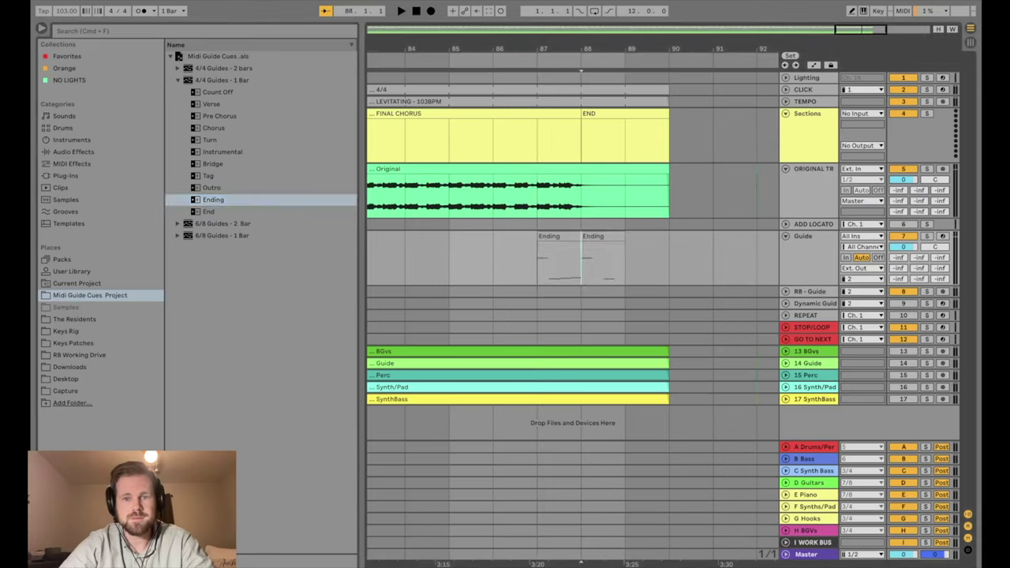
pyautogui.press('Delete')
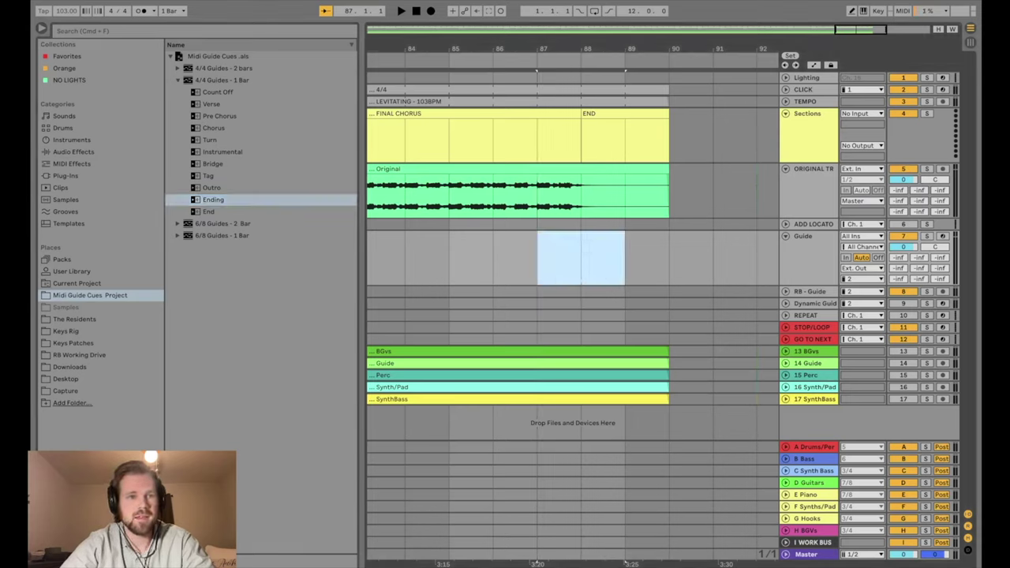
pyautogui.click(223, 68)
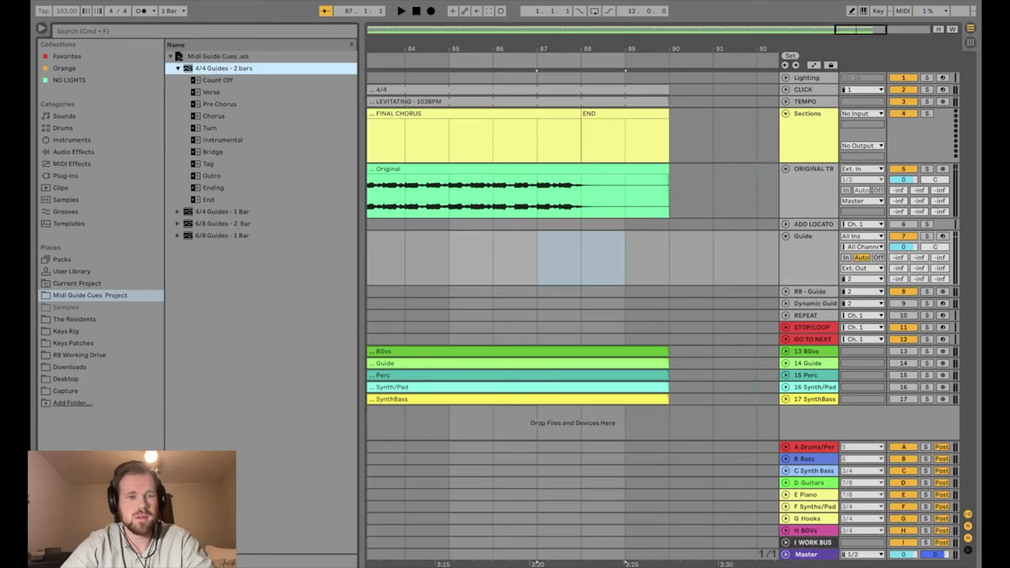
pyautogui.moveTo(213, 187)
pyautogui.mouseDown()
pyautogui.moveTo(442, 253)
pyautogui.moveTo(516, 256)
pyautogui.mouseUp()
pyautogui.click(474, 257)
pyautogui.hscroll(-15, 572, 236)
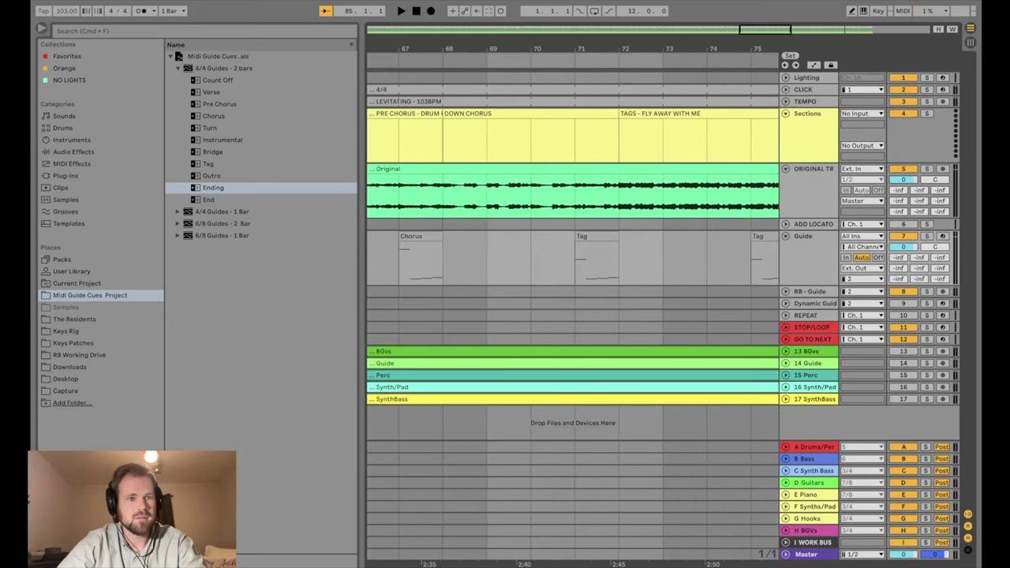
pyautogui.press('super+alt+b')
pyautogui.press('-')
pyautogui.press('-')
pyautogui.press('-')
pyautogui.press('-')
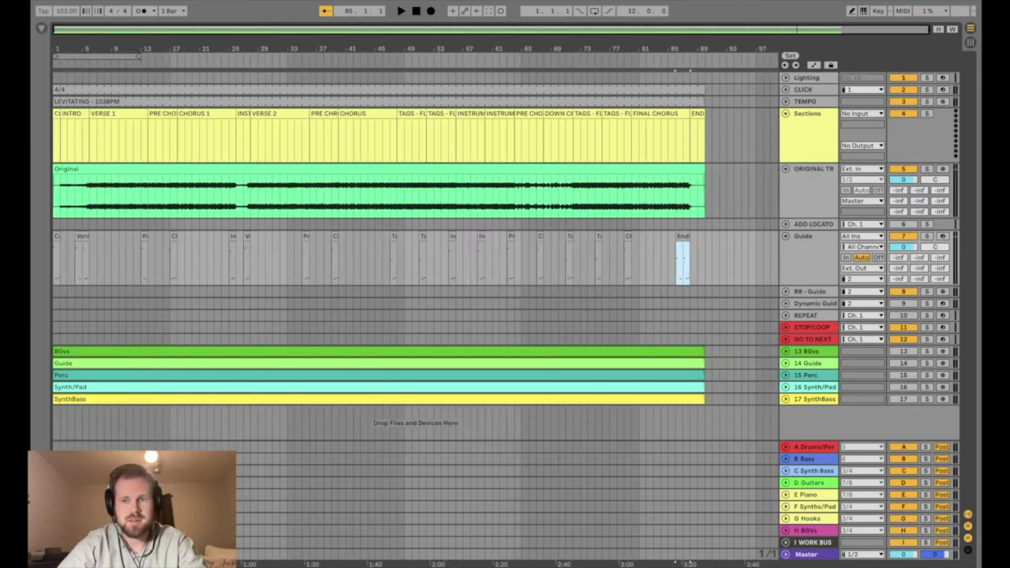
# Paste the Guide track's cues onto Dynamic Guide and shift them three bars later
pyautogui.click(802, 236)
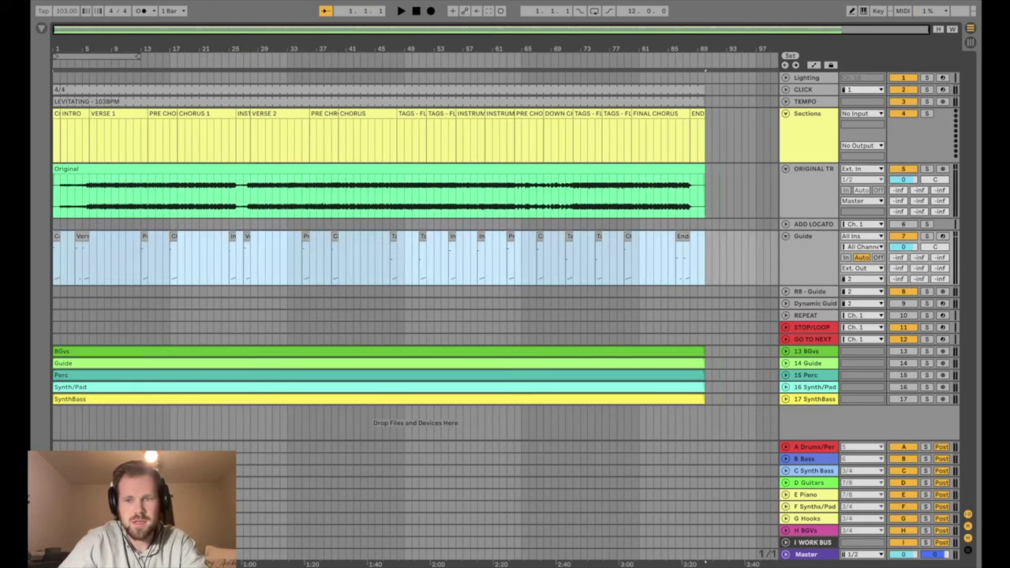
pyautogui.click(803, 303)
pyautogui.press('super+v')
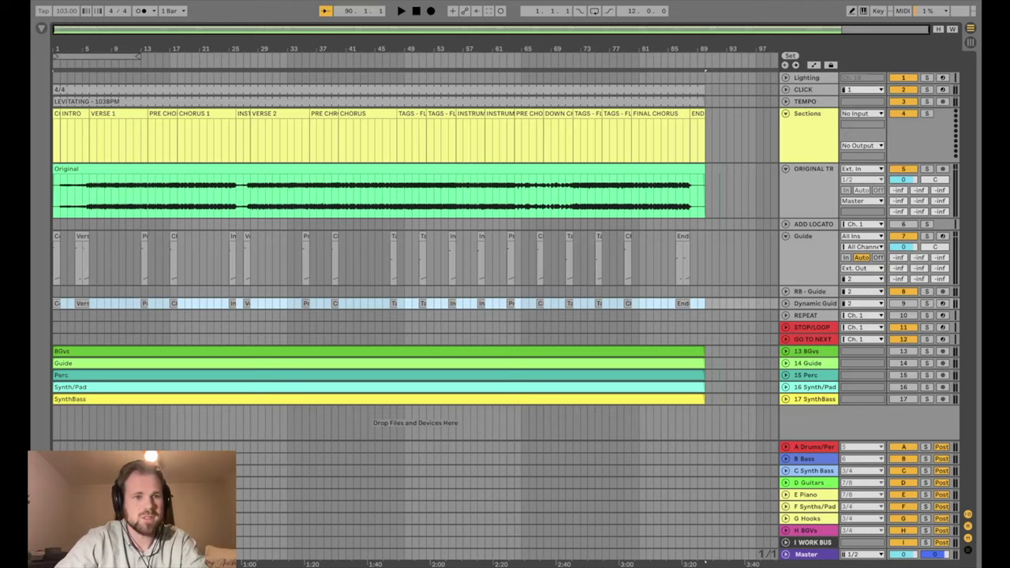
pyautogui.press('+')
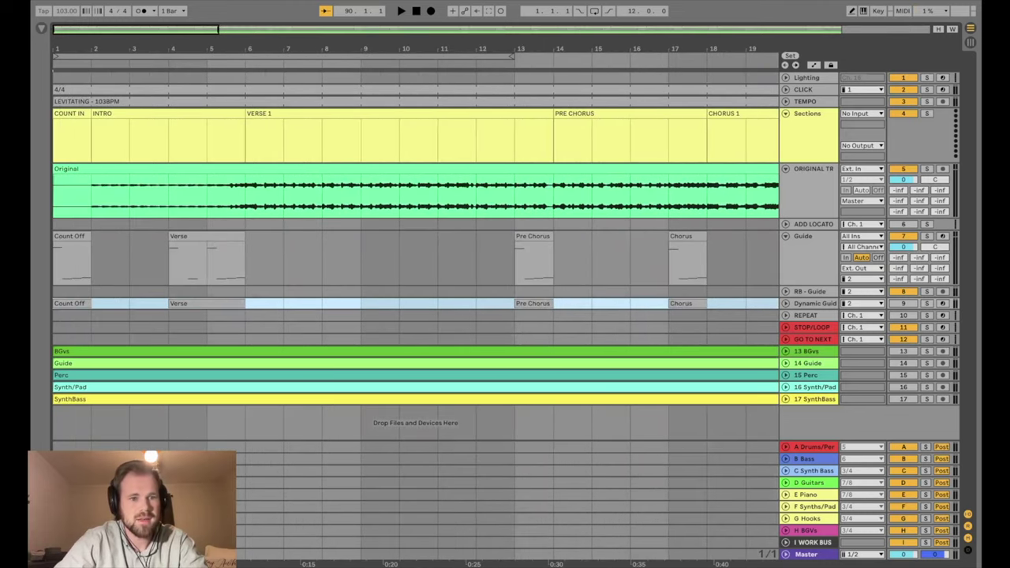
pyautogui.moveTo(237, 303); pyautogui.dragTo(390, 303)
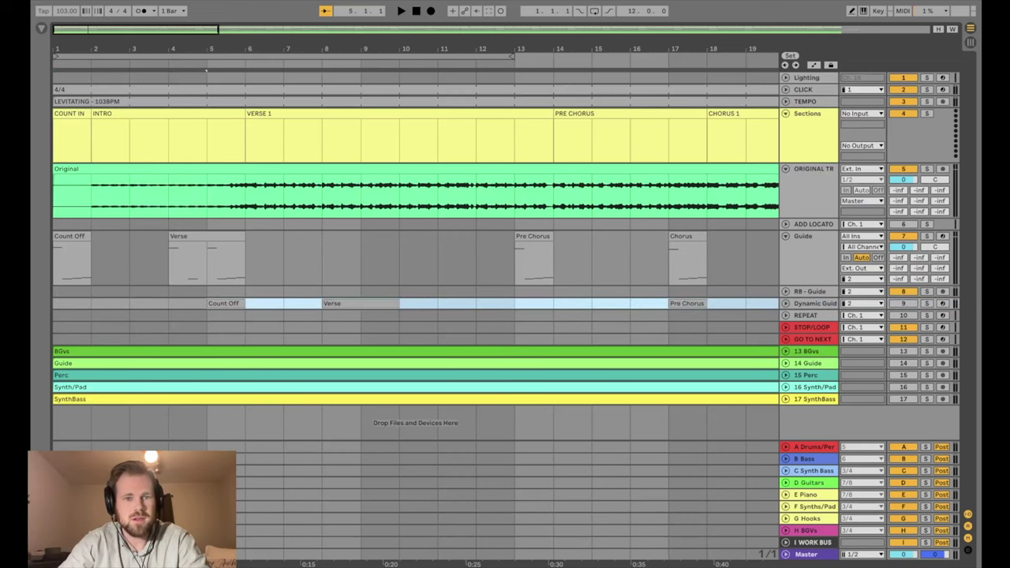
# Move the Dynamic Guide clips from bar 21 back to bar 17, then realign the Chorus-onward clips
pyautogui.hscroll(3, 415, 303)
pyautogui.moveTo(206, 303); pyautogui.dragTo(360, 303)
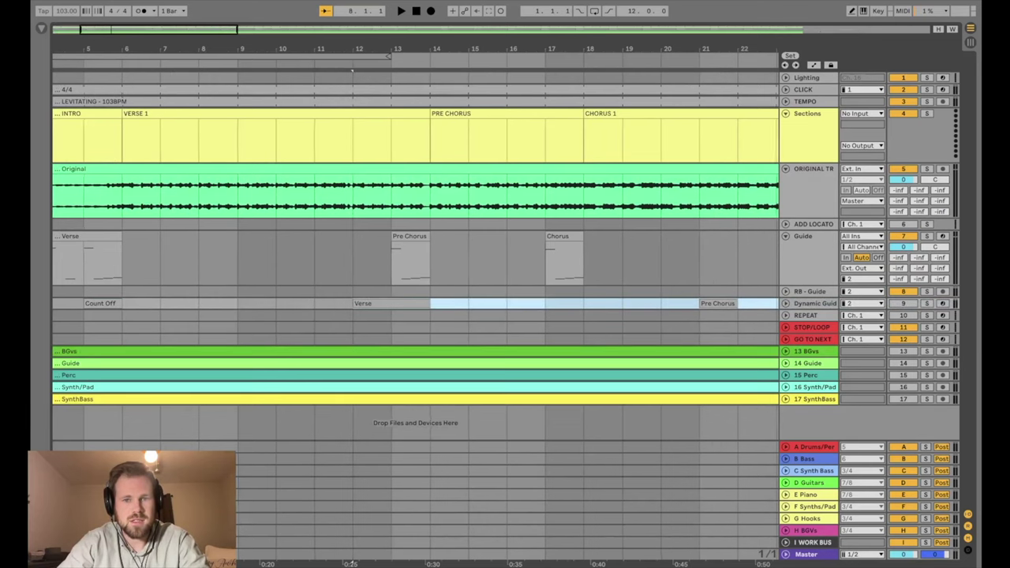
pyautogui.hscroll(6, 415, 237)
pyautogui.click(447, 303)
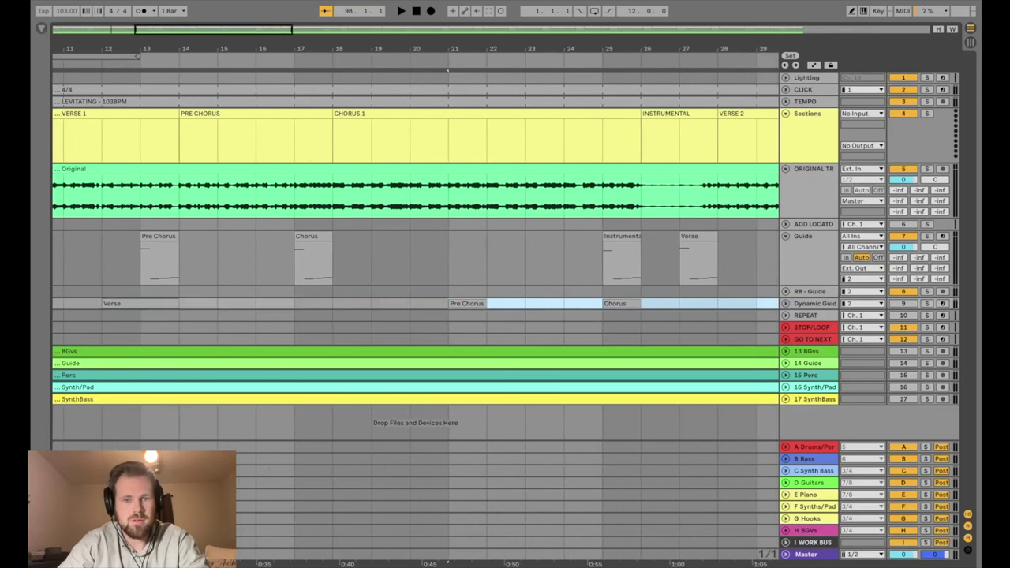
pyautogui.moveTo(447, 303); pyautogui.dragTo(293, 303)
pyautogui.hscroll(3, 415, 237)
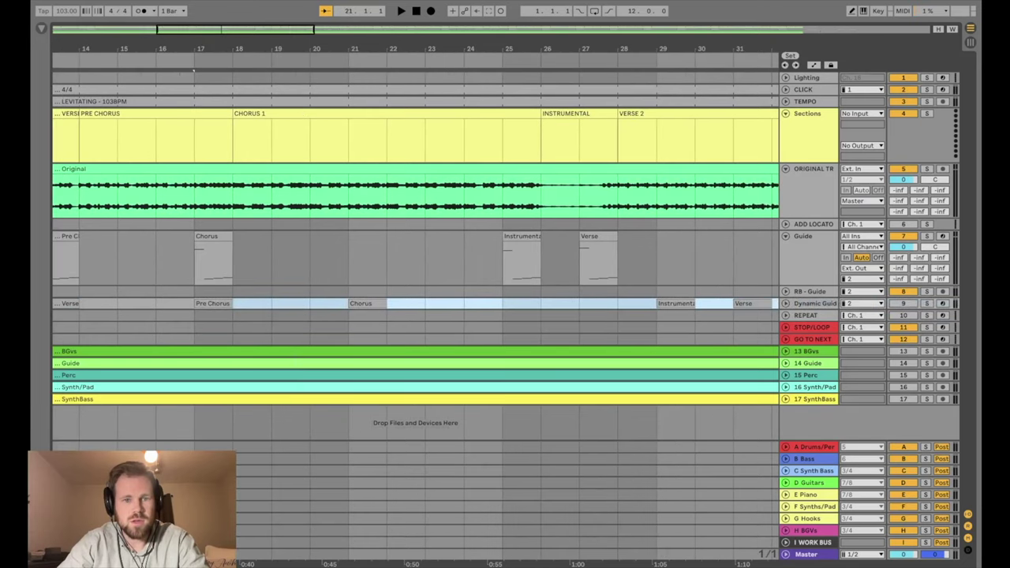
pyautogui.click(351, 303)
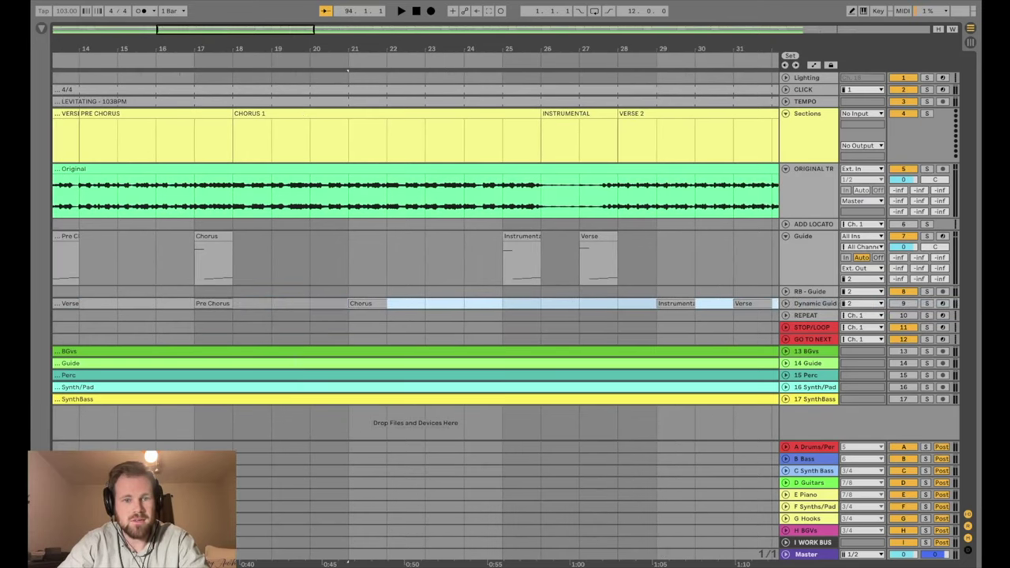
pyautogui.moveTo(351, 303); pyautogui.dragTo(466, 303)
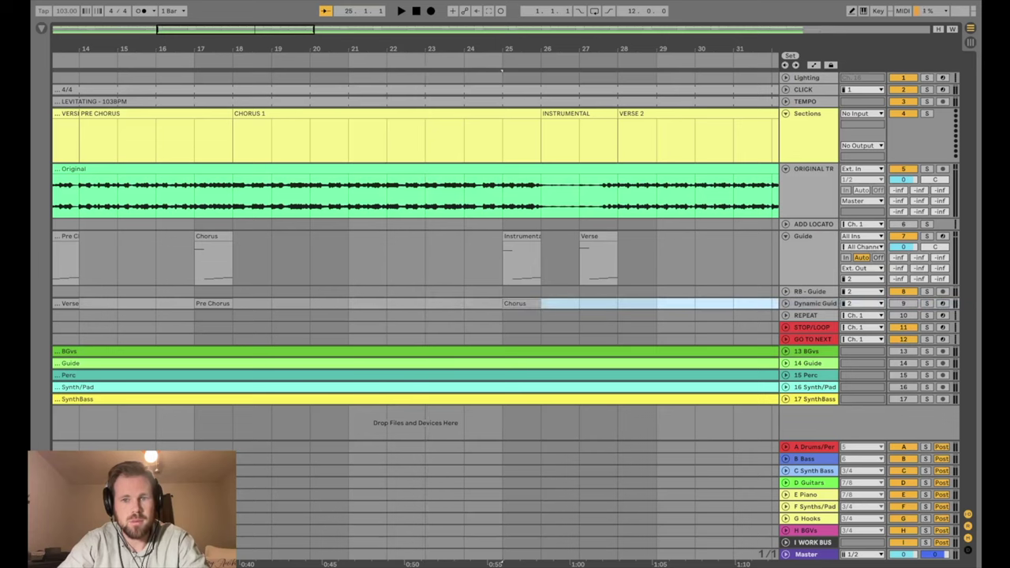
pyautogui.hscroll(6, 415, 236)
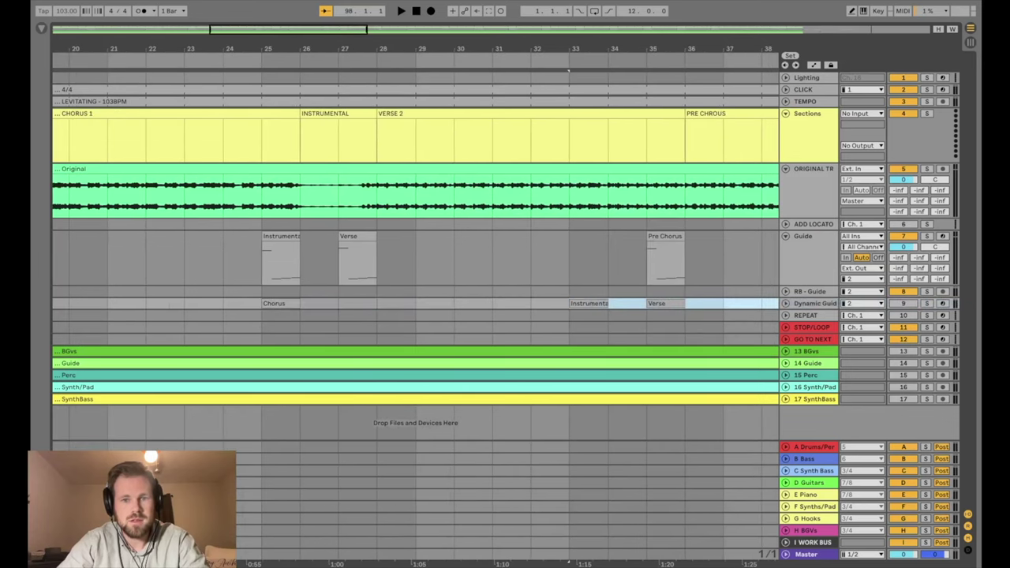
pyautogui.moveTo(572, 303)
pyautogui.mouseDown()
pyautogui.moveTo(338, 303)
pyautogui.moveTo(646, 303)
pyautogui.mouseUp()
# Shift the later Dynamic Guide cues further along to sit ahead of their sections
pyautogui.hscroll(8, 347, 70)
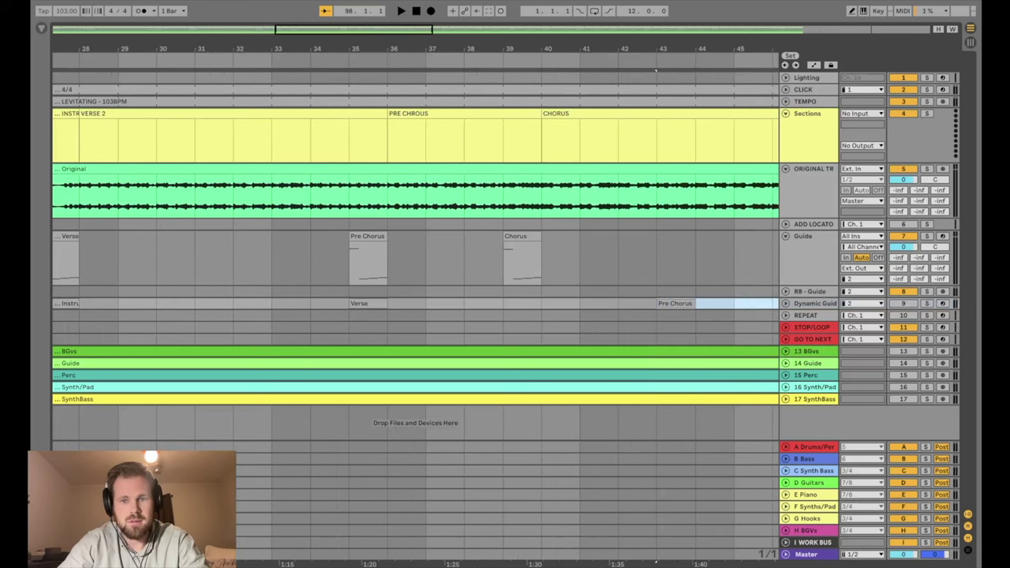
pyautogui.hscroll(2, 429, 71)
pyautogui.hscroll(3, 415, 236)
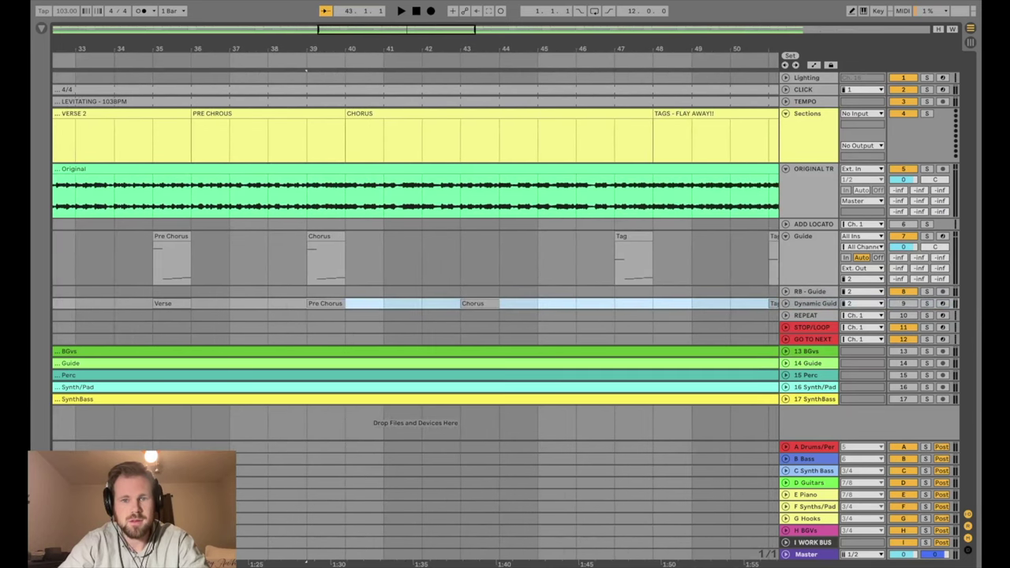
pyautogui.moveTo(306, 71); pyautogui.dragTo(654, 70)
pyautogui.hscroll(9, 252, 70)
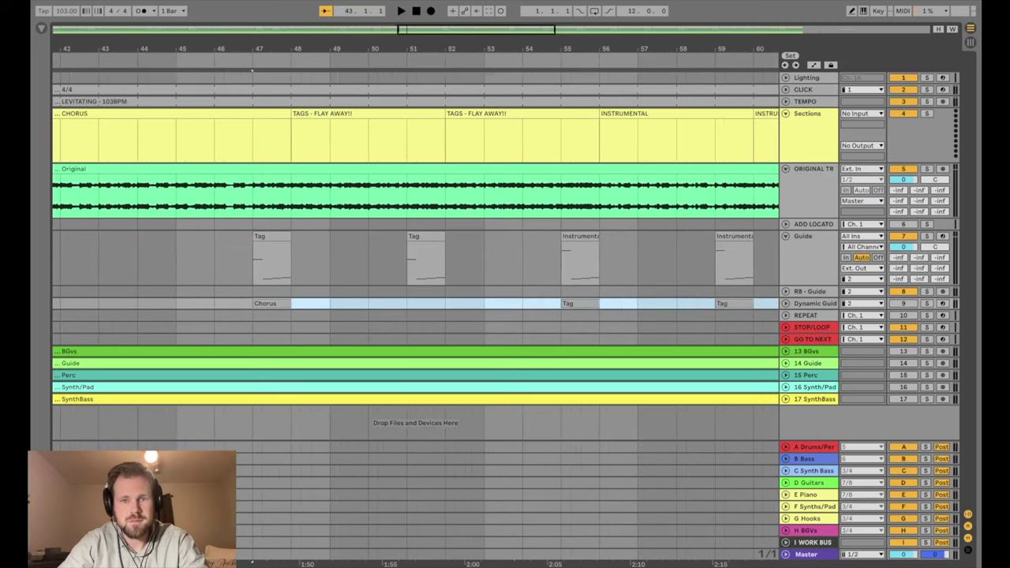
pyautogui.moveTo(252, 70)
pyautogui.mouseDown()
pyautogui.moveTo(561, 71)
pyautogui.moveTo(217, 70)
pyautogui.mouseUp()
# Move the bar-83 Chorus cue into place and collapse the Guide track
pyautogui.hscroll(8, 216, 70)
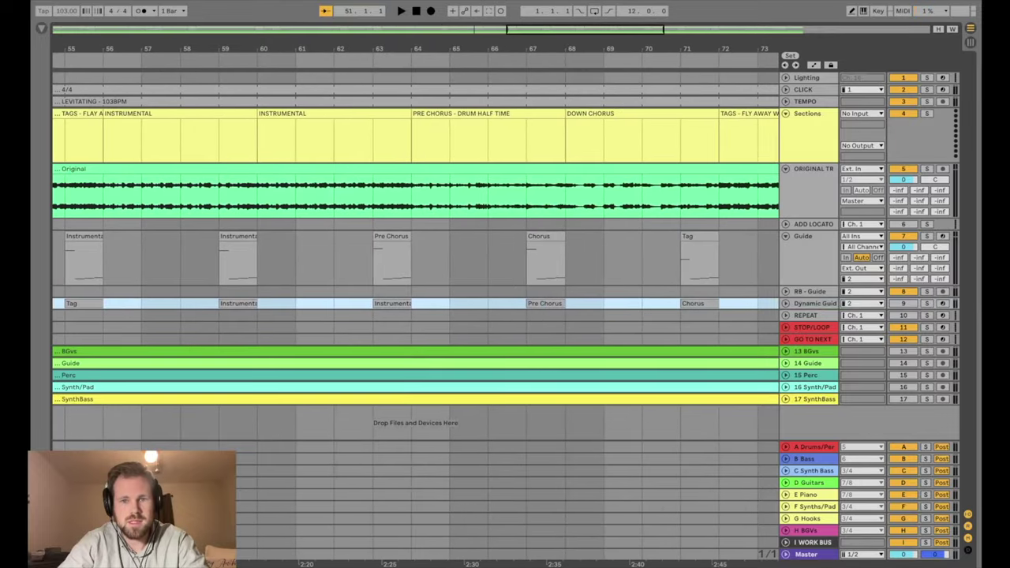
pyautogui.hscroll(11, 416, 237)
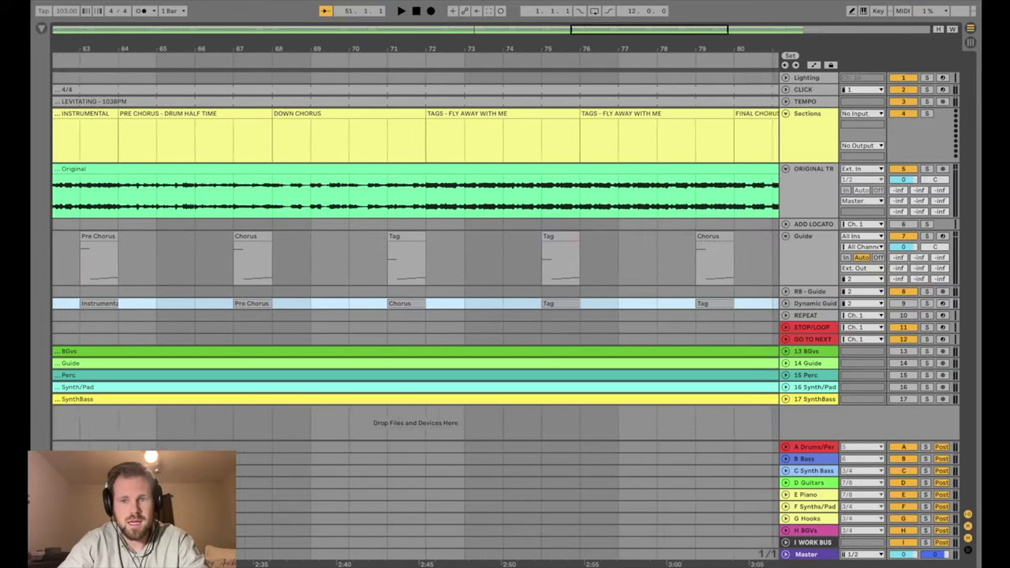
pyautogui.hscroll(7, 415, 236)
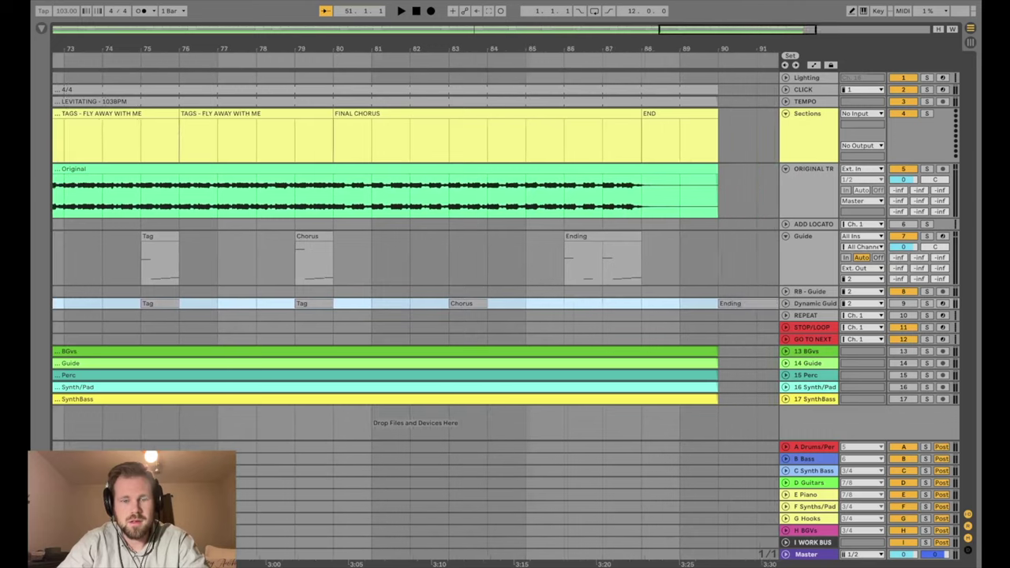
pyautogui.click(449, 303)
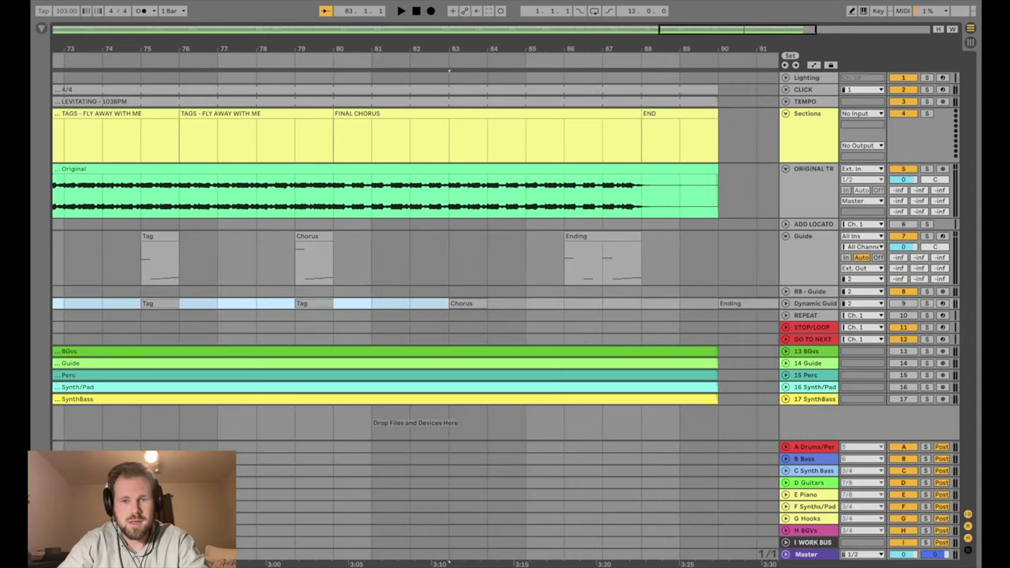
pyautogui.moveTo(454, 303); pyautogui.dragTo(613, 303)
pyautogui.hscroll(2, 613, 303)
pyautogui.click(663, 303)
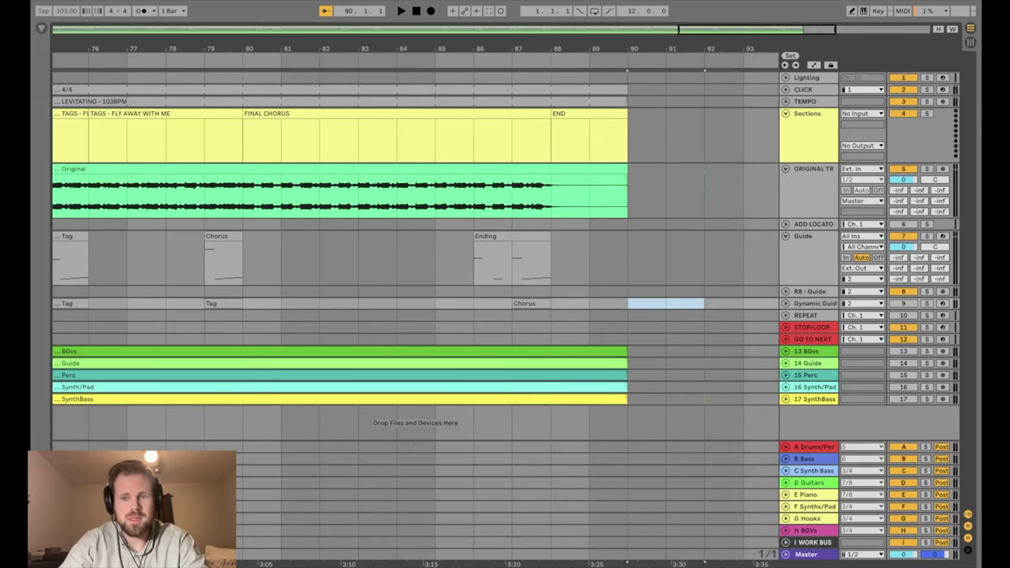
pyautogui.hscroll(-20, 416, 237)
pyautogui.press('u')
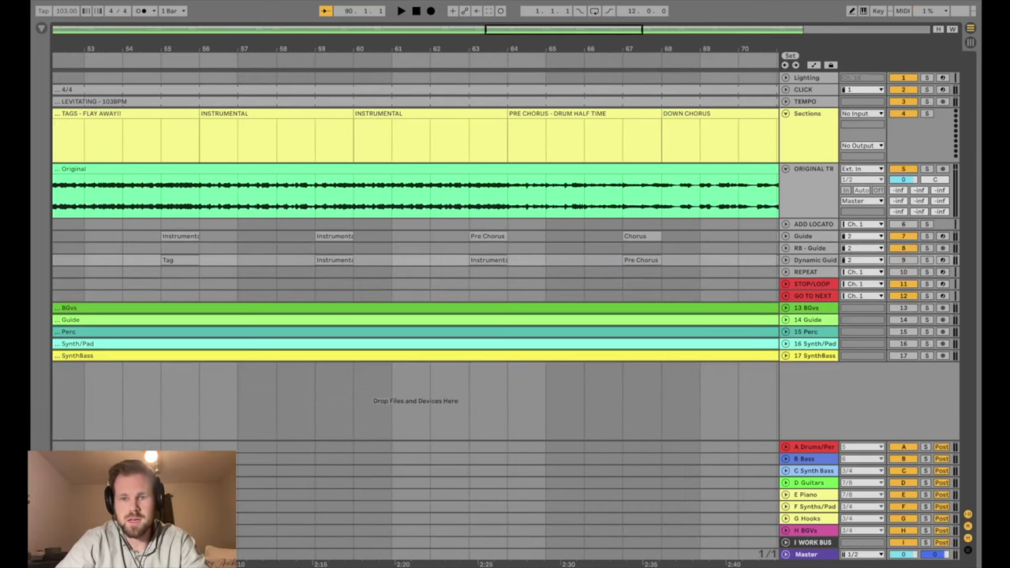
pyautogui.click(813, 169)
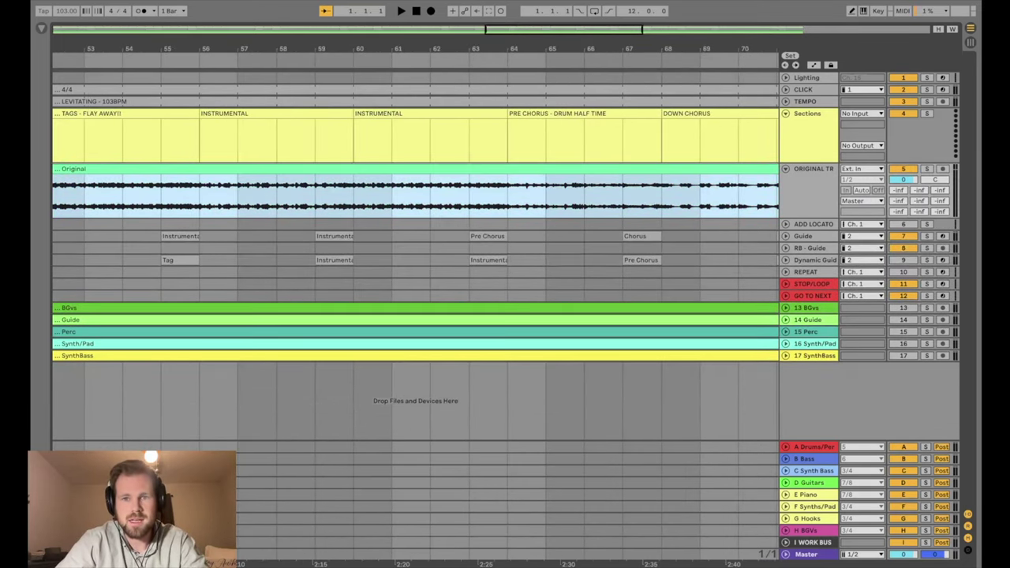
# Consolidate the Guide lane clips and name the clip 'LEVITATING - GUIDE CUES'
pyautogui.press('z')
pyautogui.press('Down')
pyautogui.press('Down')
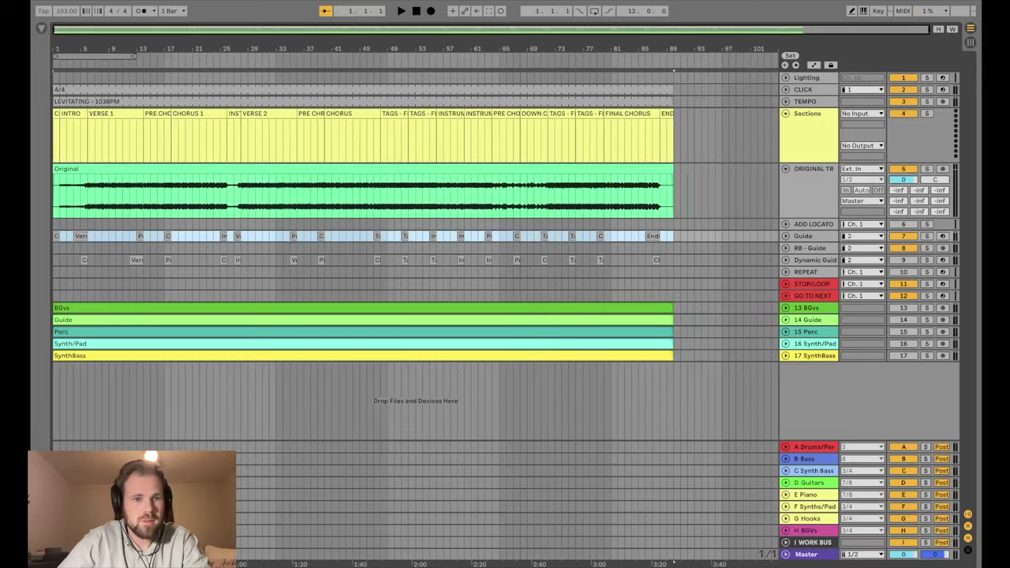
pyautogui.hotkey('ctrl', 'j')
pyautogui.hotkey('ctrl', 'r')
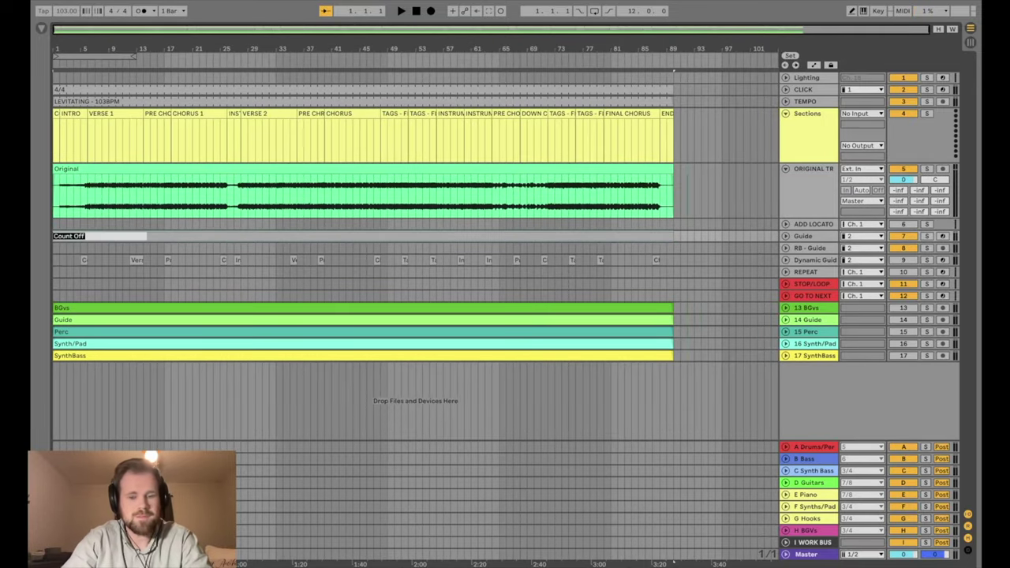
pyautogui.write('LEVITA')
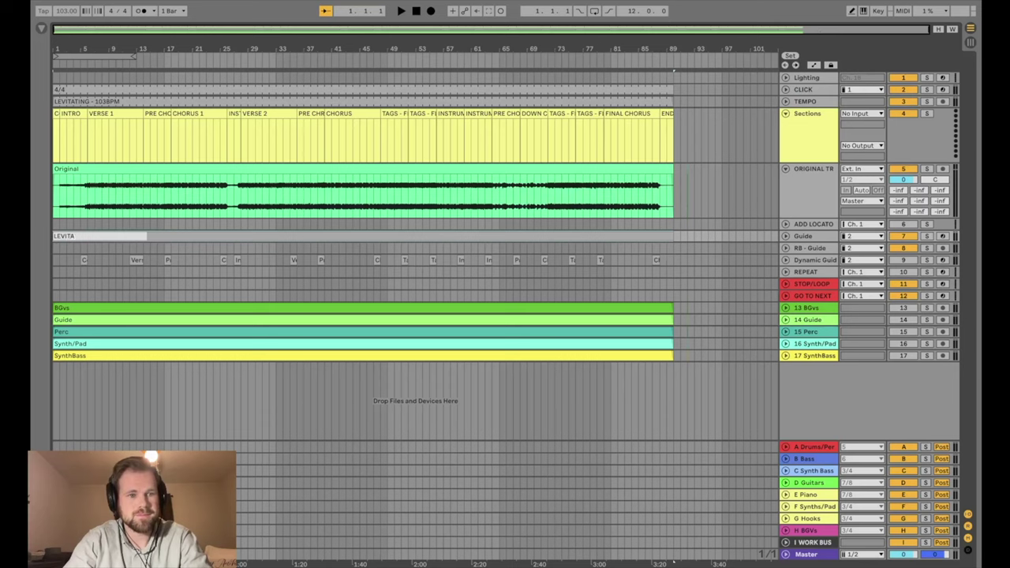
pyautogui.write('TING - GUIDE CUES')
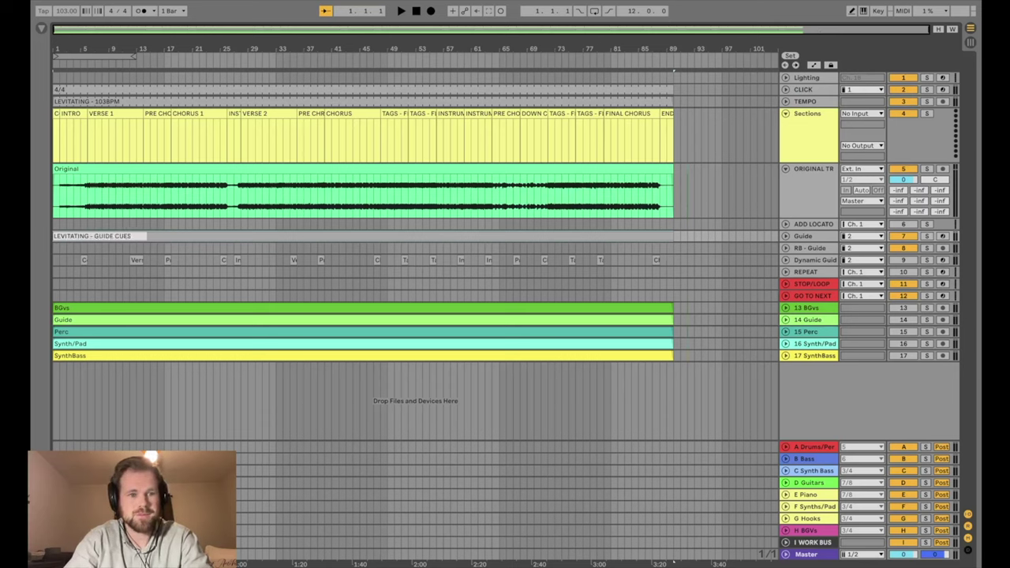
pyautogui.press('Return')
# Consolidate the Dynamic Guide clips and name the clip 'LEVITATING - DYNAMIC GUIDE CUES'
pyautogui.press('Down')
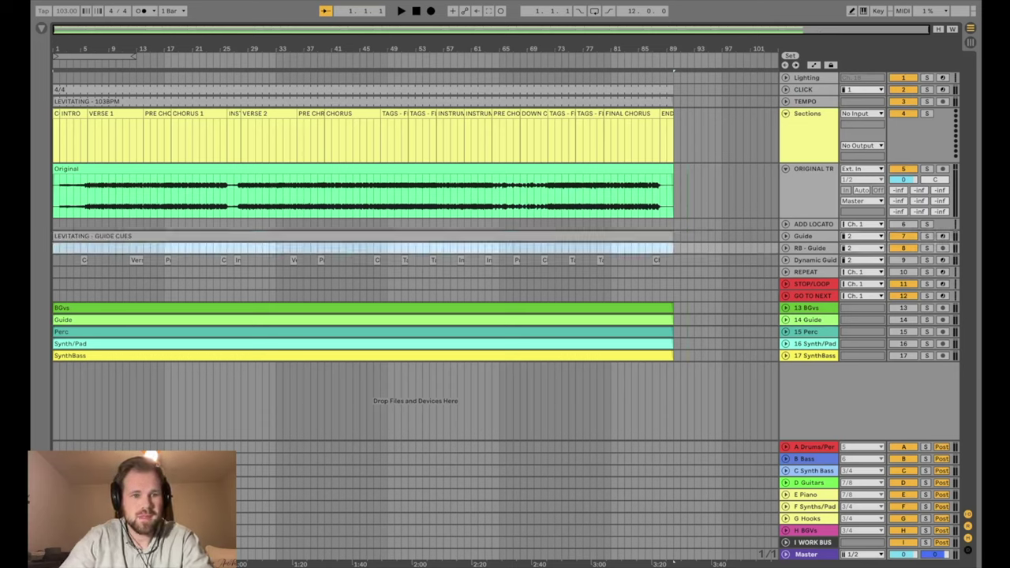
pyautogui.press('Down')
pyautogui.hotkey('ctrl', 'j')
pyautogui.hotkey('ctrl', 'r')
pyautogui.write('LEVI')
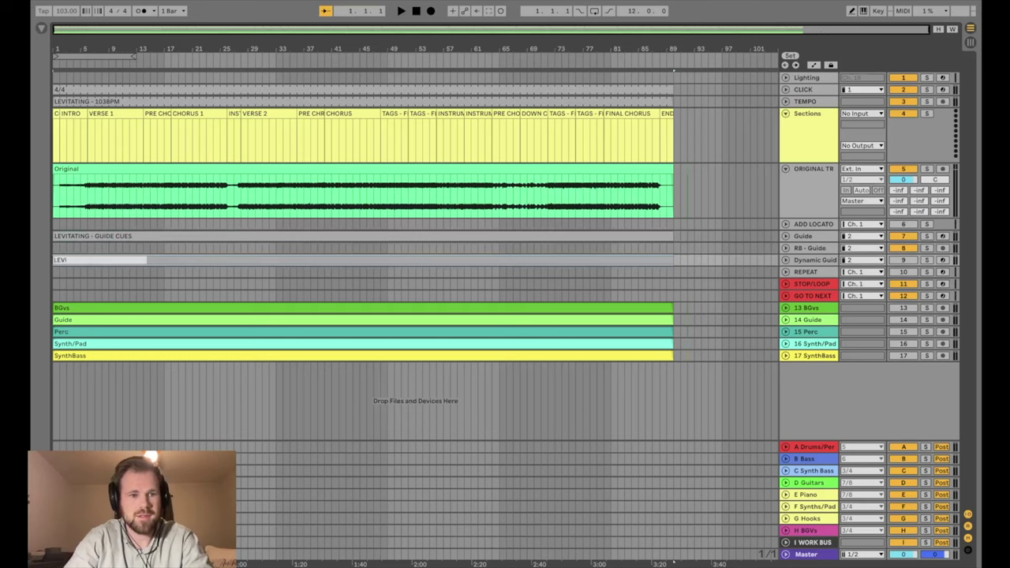
pyautogui.write('TA')
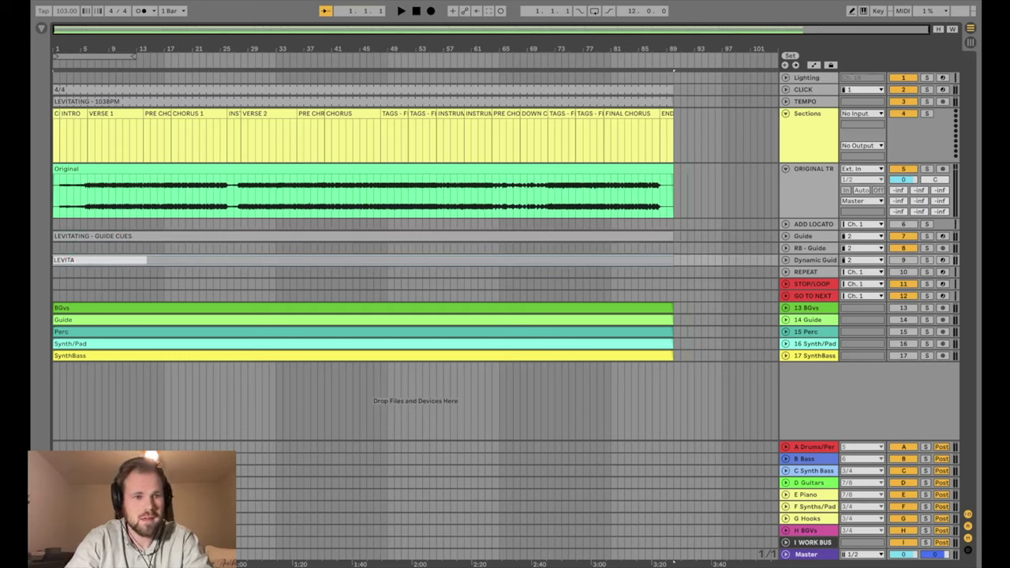
pyautogui.write('TING - DYNAMIC')
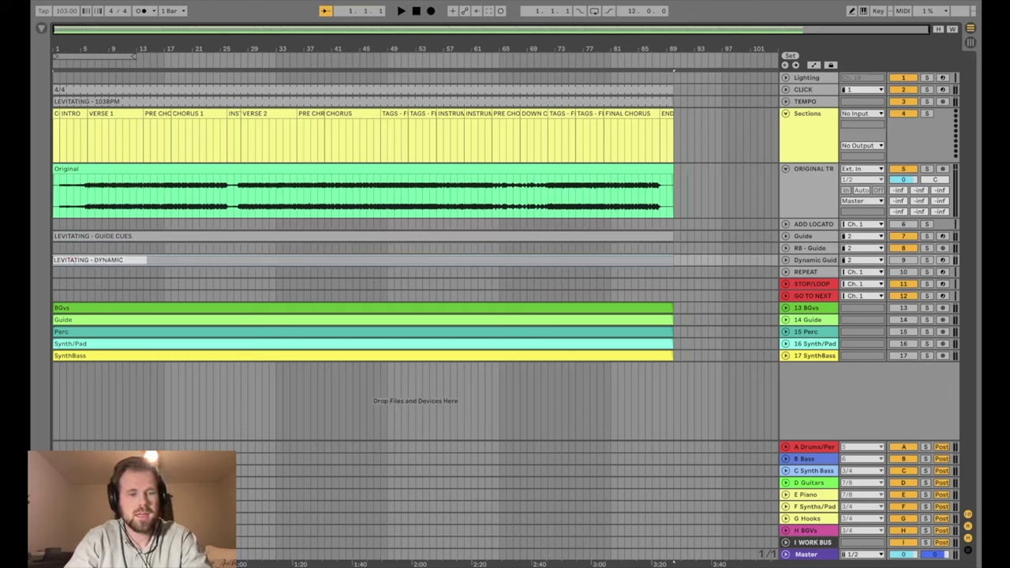
pyautogui.write(' GUIDE CUES')
pyautogui.press('Return')
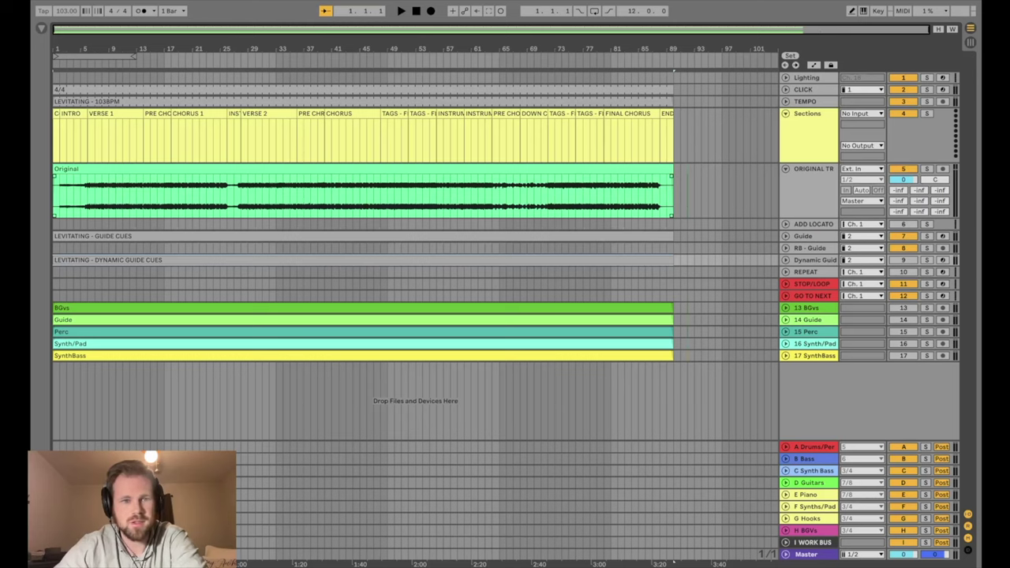
pyautogui.click(491, 272)
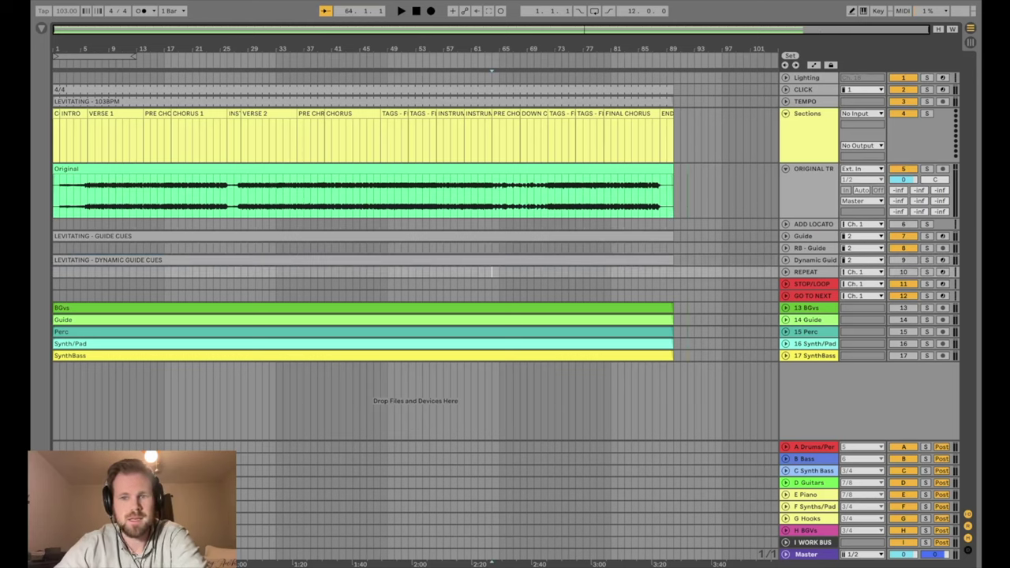
# Zoom to bars 1–16, set the insert point at bar 21 on ADD LOCATOR, then go to Session View
pyautogui.moveTo(135, 49); pyautogui.dragTo(316, 87)
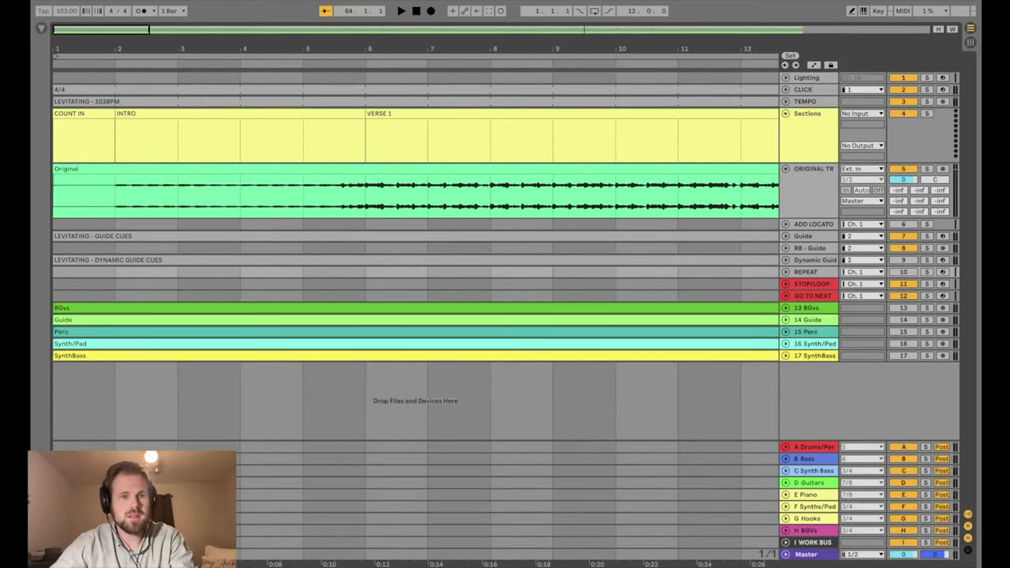
pyautogui.moveTo(217, 52); pyautogui.dragTo(217, 36)
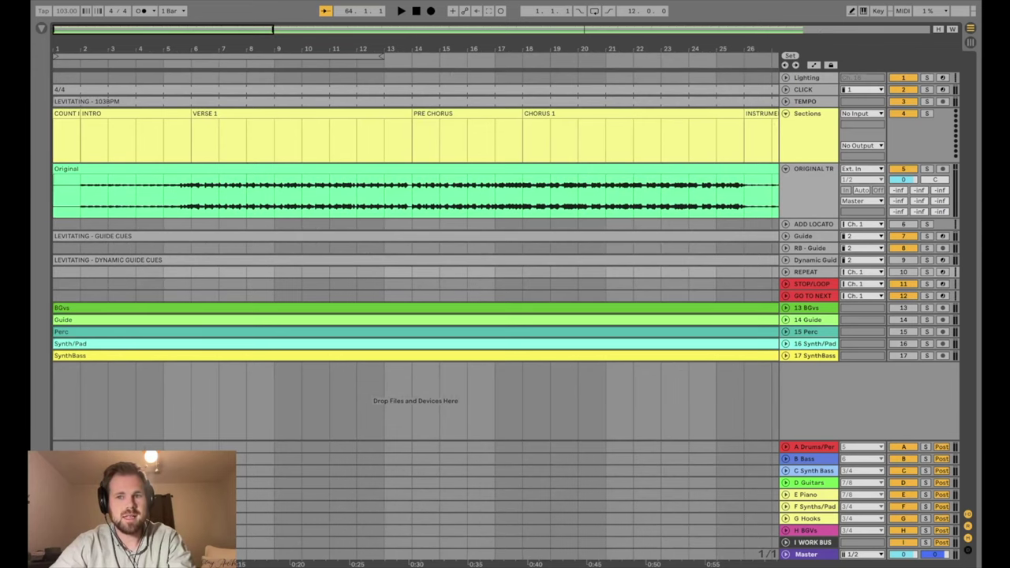
pyautogui.press('Tab')
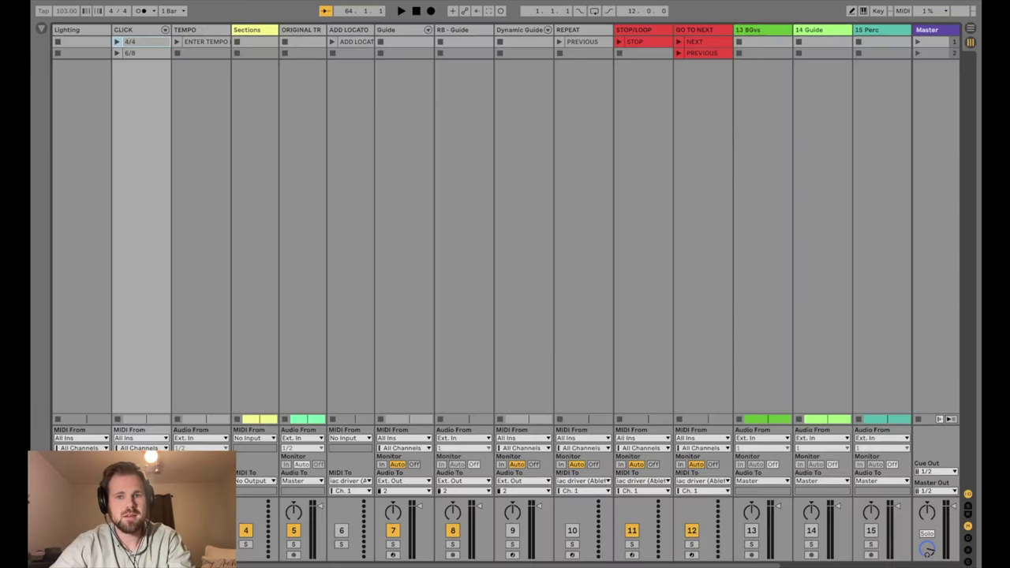
pyautogui.press('Tab')
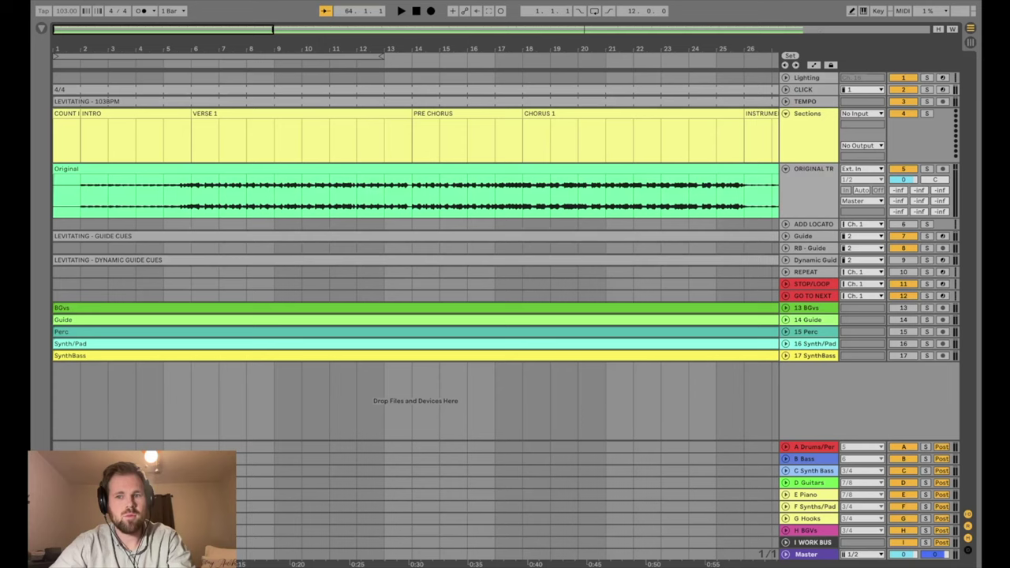
pyautogui.click(605, 225)
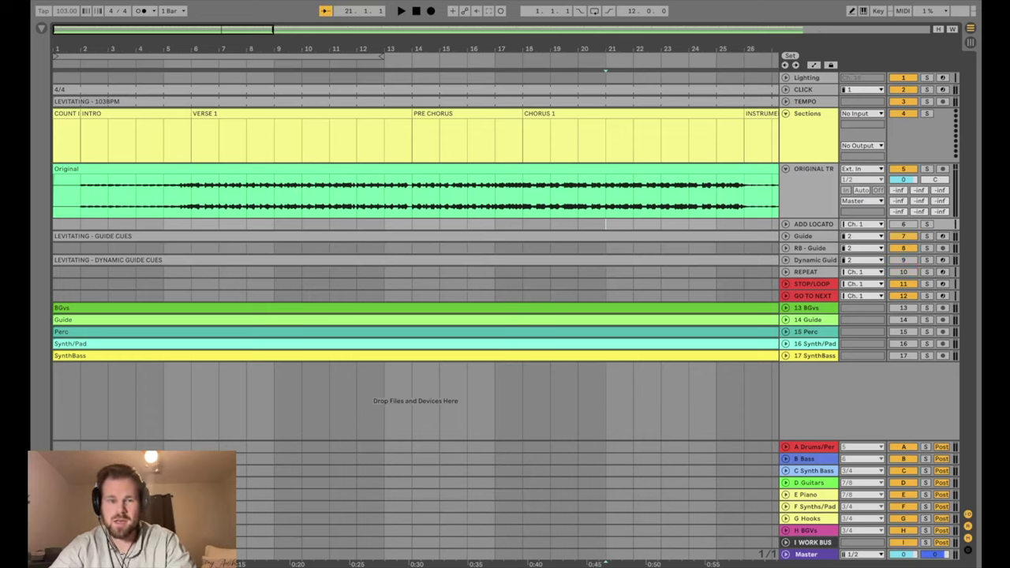
pyautogui.press('Tab')
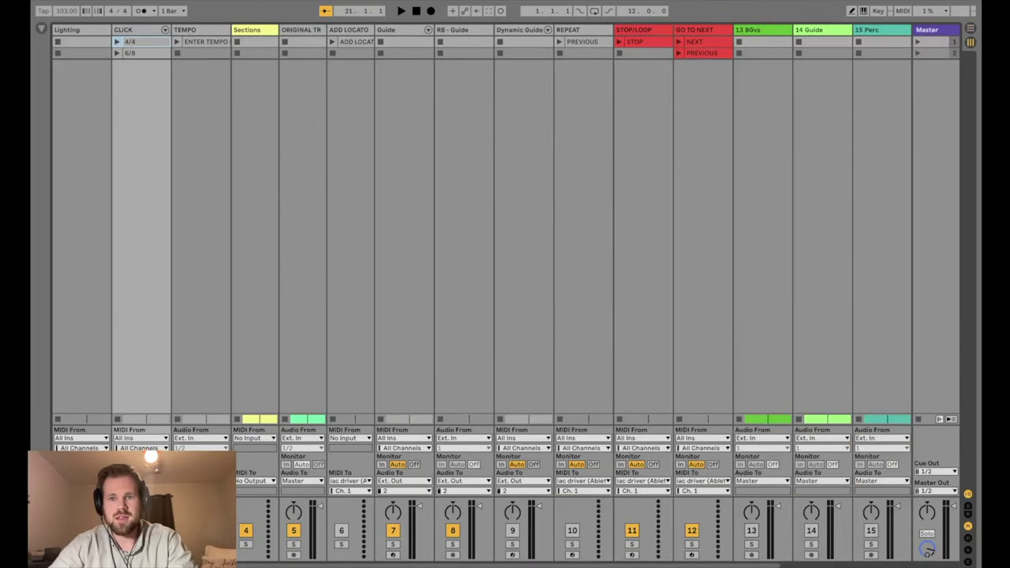
# Paste the PREVIOUS cue clip at bar 5 on REPEAT and Alt-drag a copy before the next section
pyautogui.hscroll(1, 482, 296)
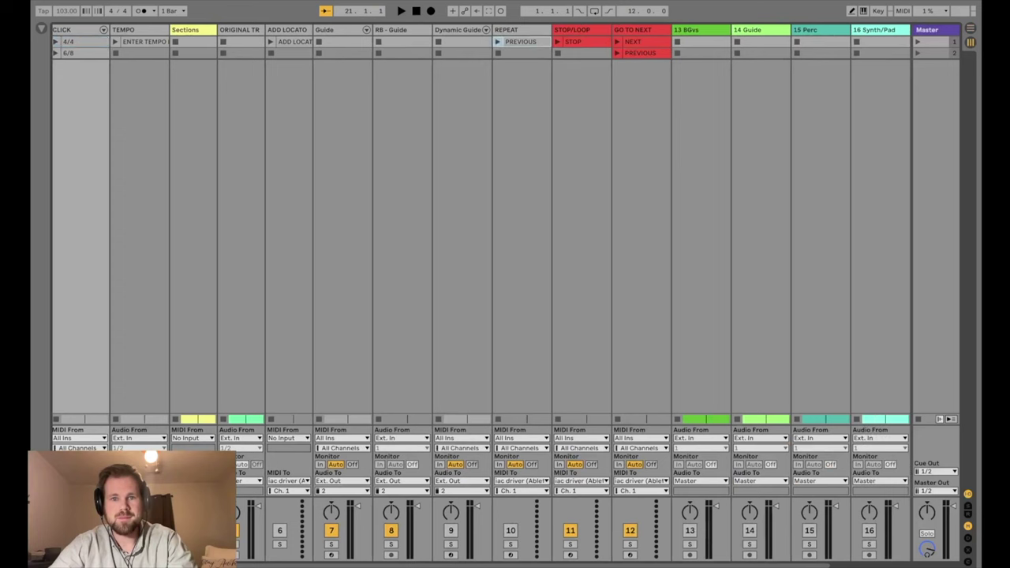
pyautogui.click(521, 41)
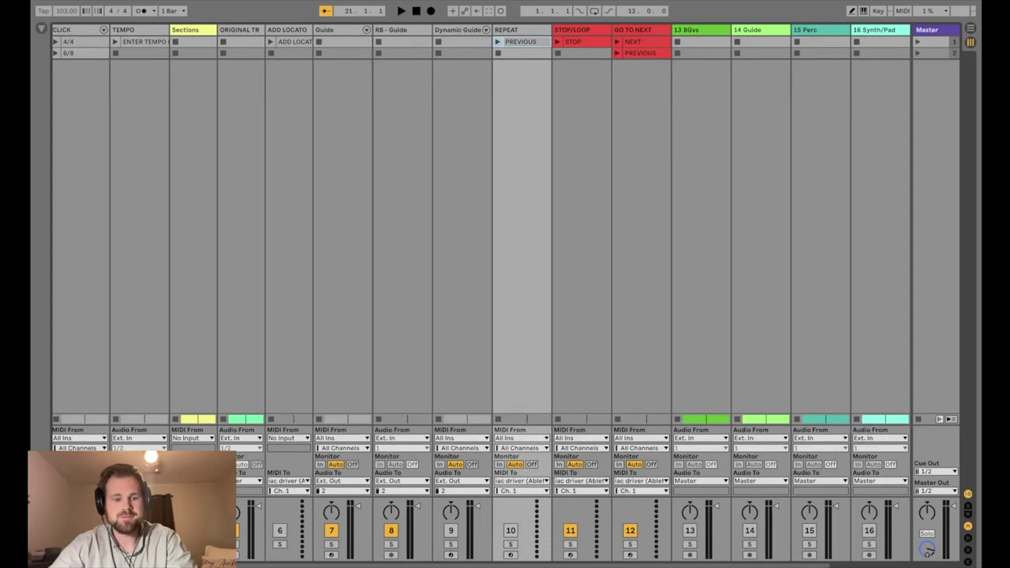
pyautogui.press('Tab')
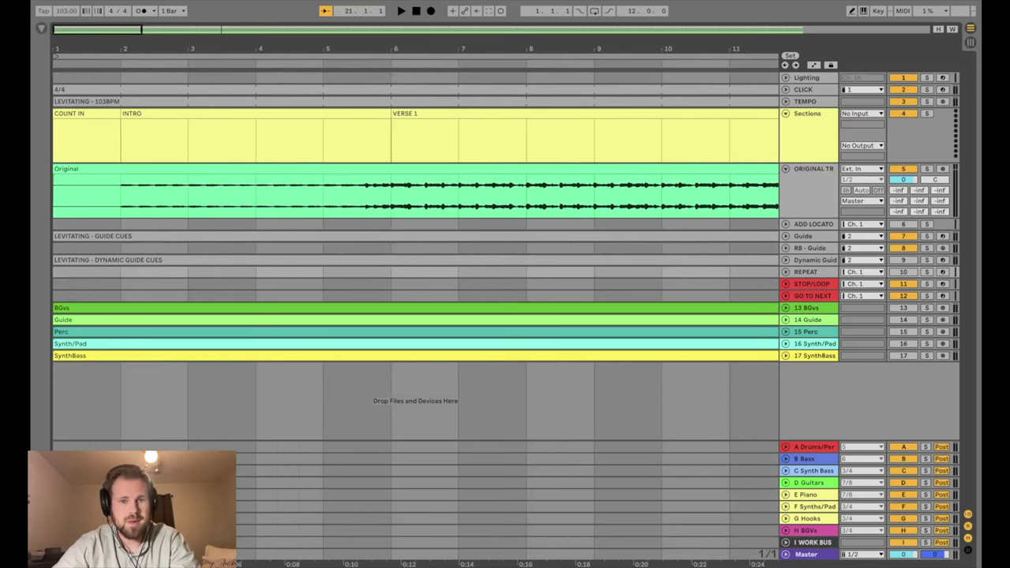
pyautogui.click(323, 272)
pyautogui.hotkey('ctrl', 'v')
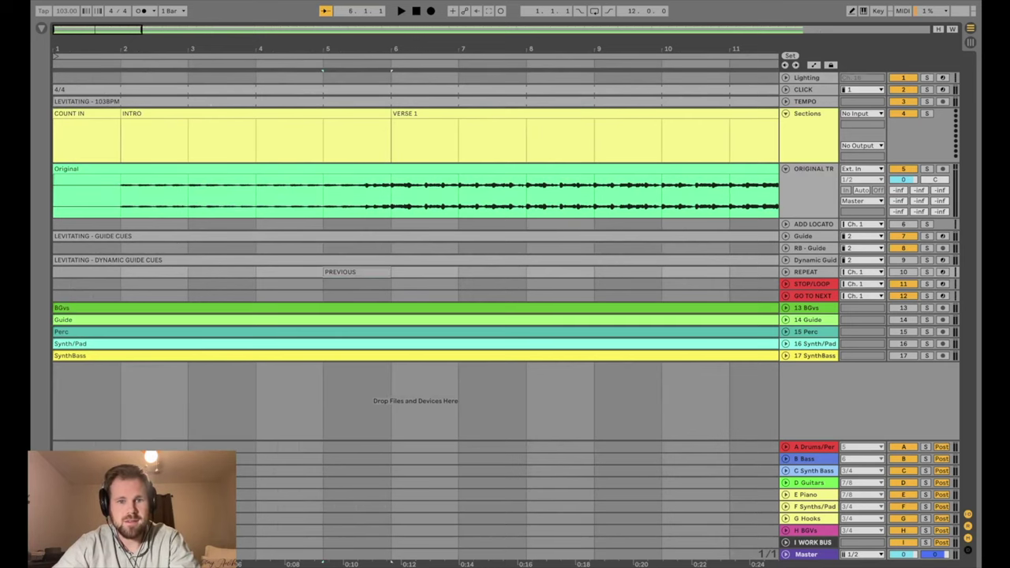
pyautogui.press('-')
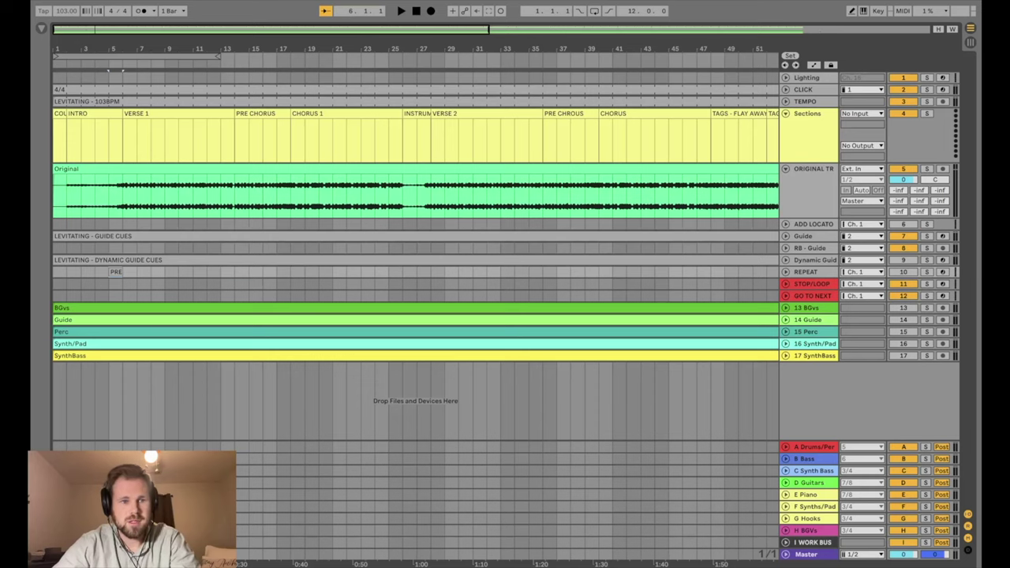
pyautogui.moveTo(116, 271)
pyautogui.mouseDown()
pyautogui.moveTo(179, 283)
pyautogui.moveTo(228, 283)
pyautogui.moveTo(116, 271)
pyautogui.moveTo(353, 283)
pyautogui.moveTo(592, 275)
pyautogui.mouseUp()
pyautogui.press('super+z')
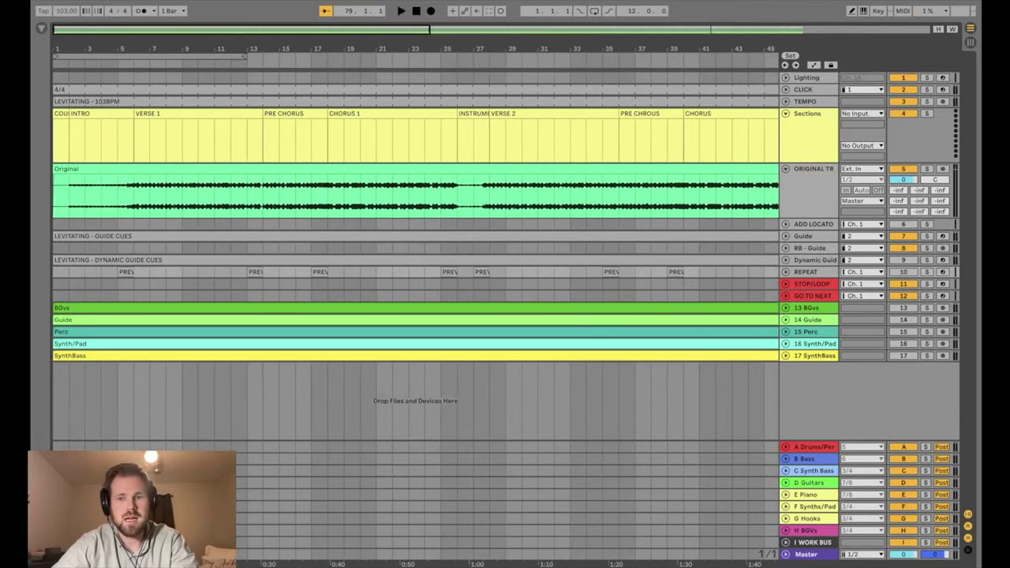
pyautogui.press('+')
pyautogui.press('+')
pyautogui.press('+')
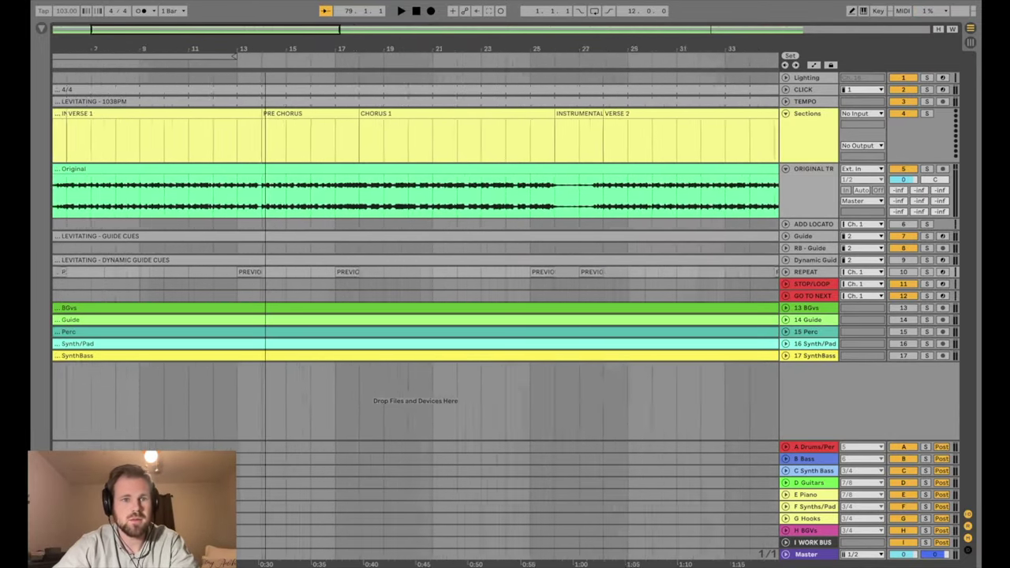
pyautogui.hscroll(5, 416, 237)
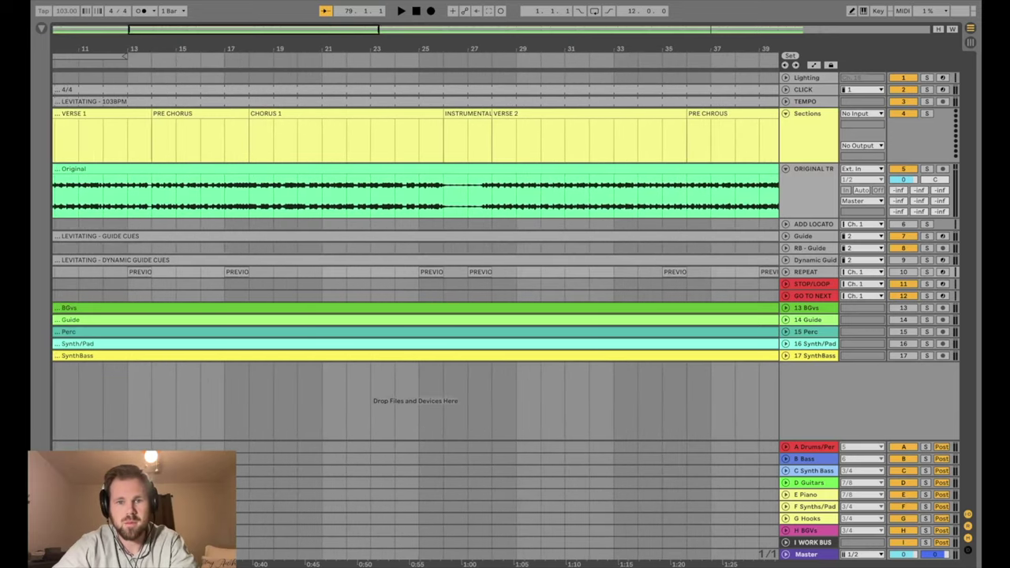
pyautogui.click(443, 65)
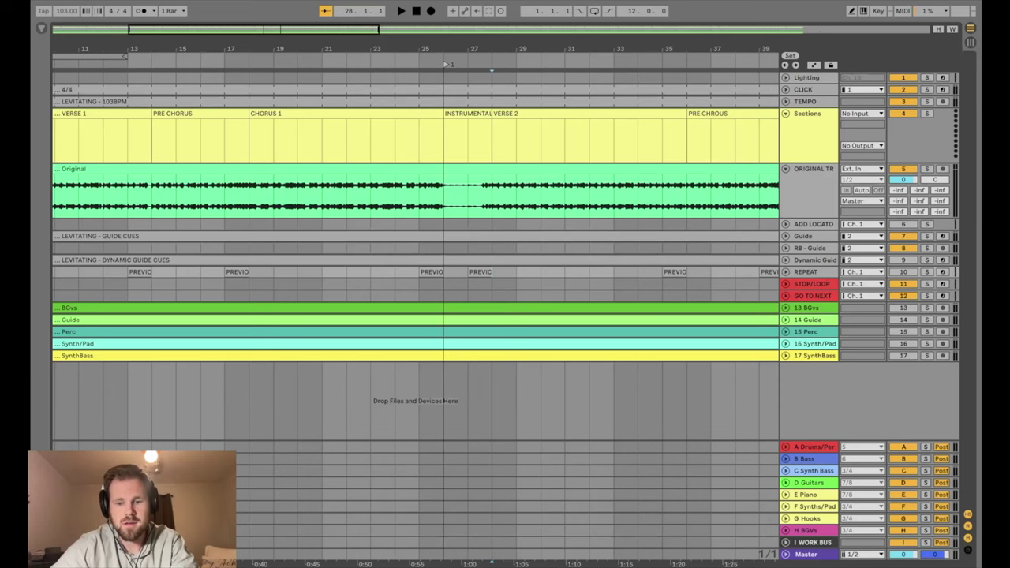
pyautogui.click(491, 65)
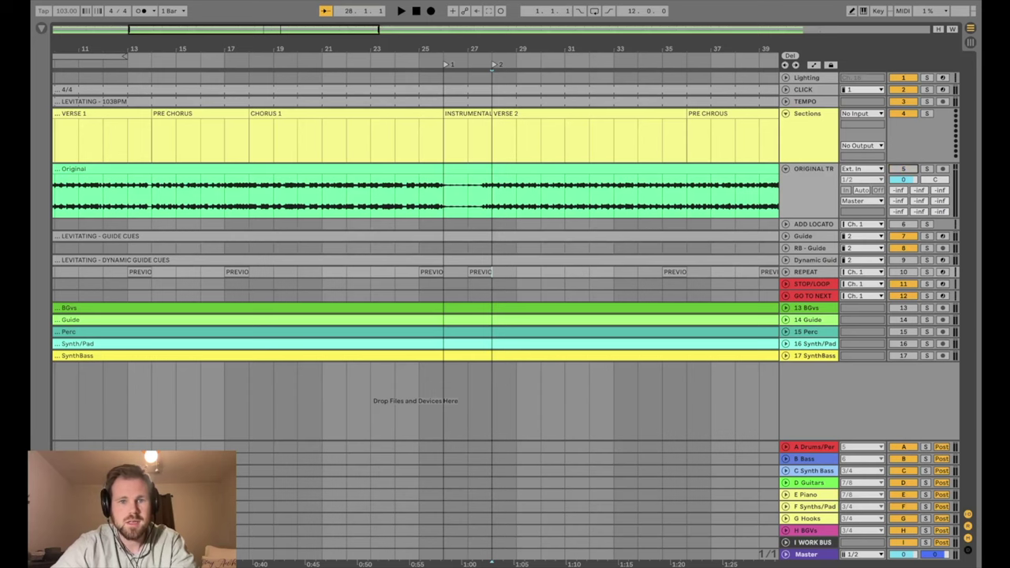
pyautogui.click(419, 284)
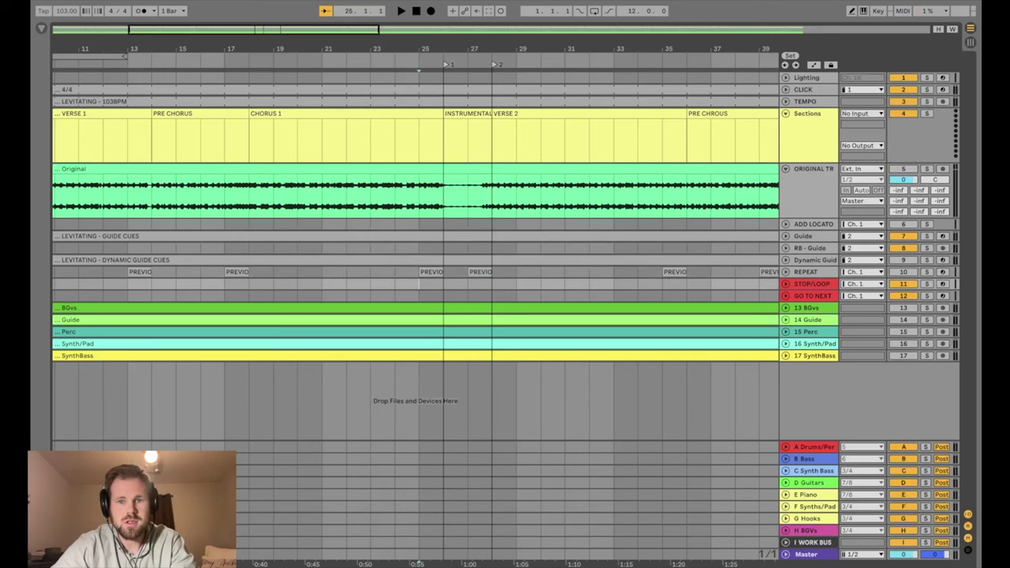
pyautogui.press('space')
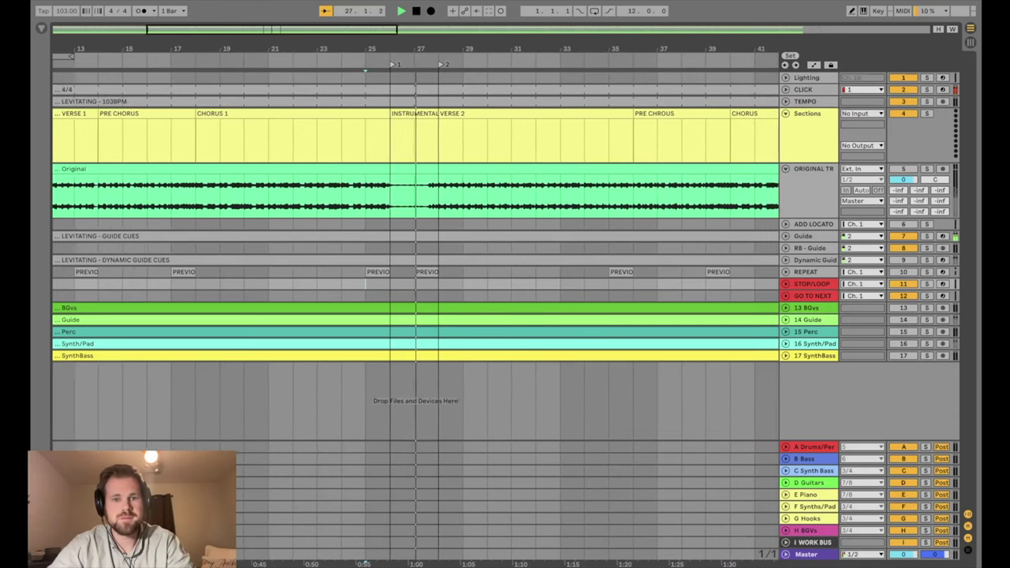
pyautogui.press('space')
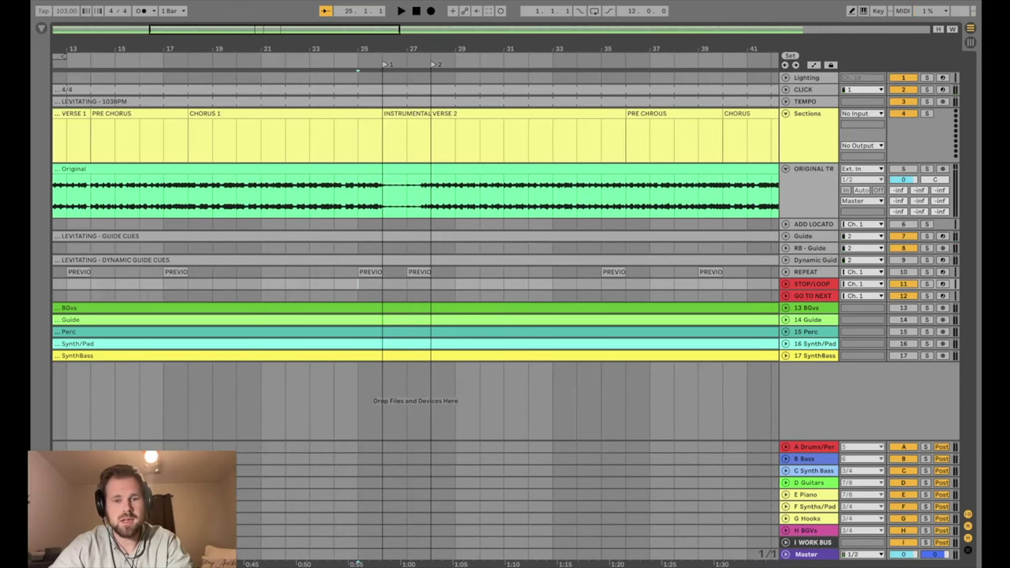
pyautogui.press('space')
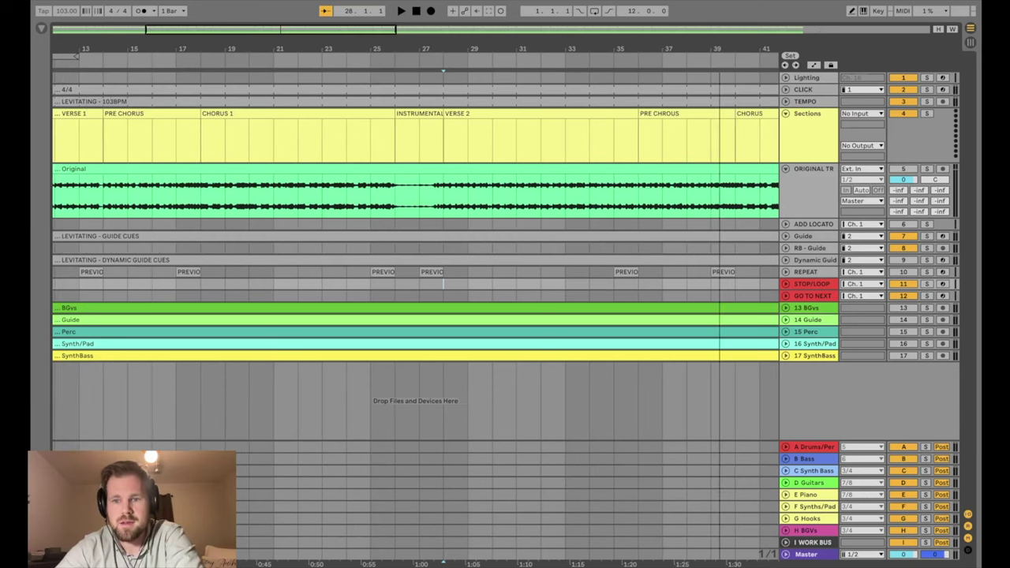
pyautogui.press('-')
pyautogui.press('-')
pyautogui.press('-')
# Delete the 14 Guide stem track
pyautogui.press('+')
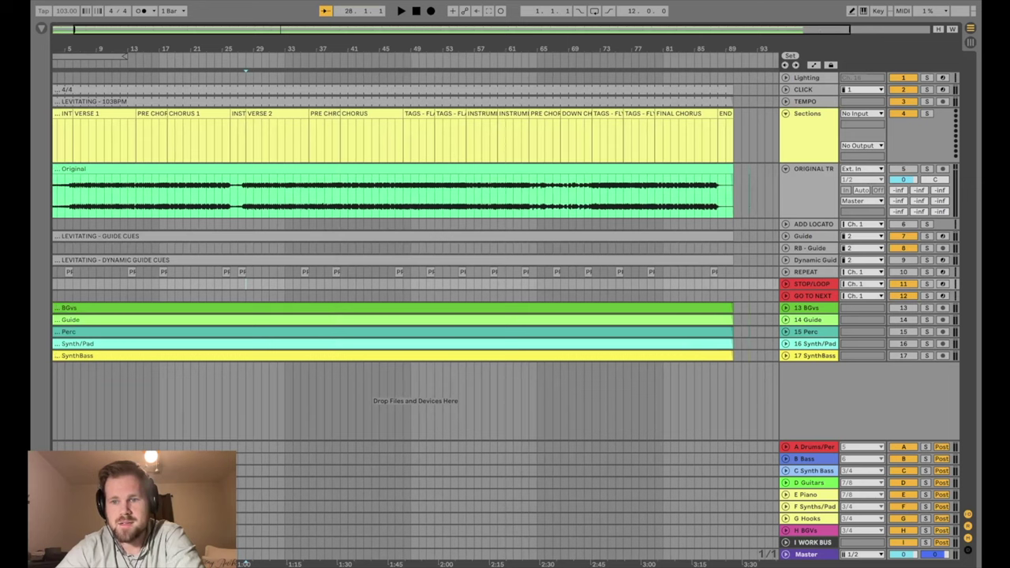
pyautogui.click(806, 307)
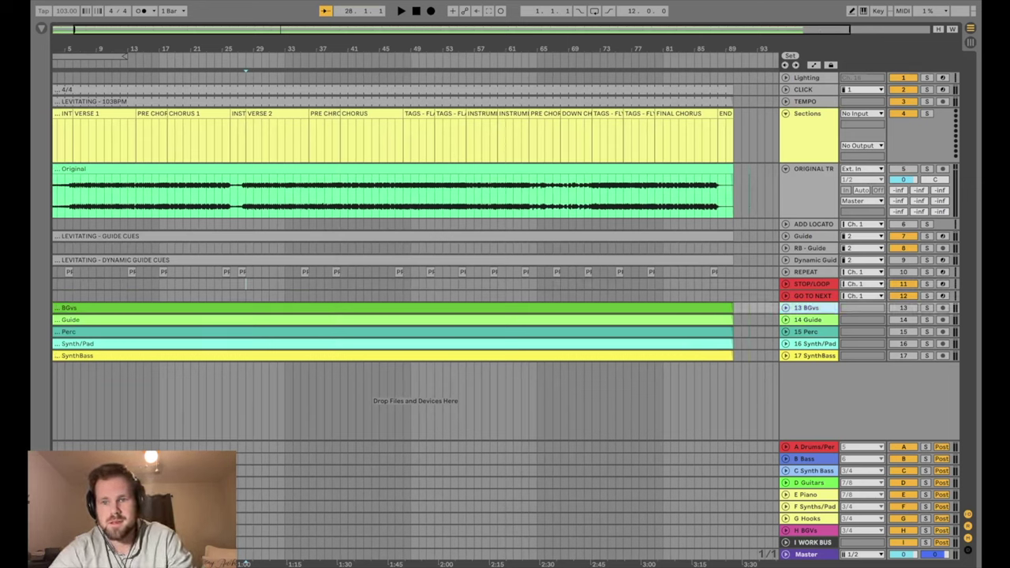
pyautogui.keyDown('shift'); pyautogui.click(813, 355); pyautogui.keyUp('shift')
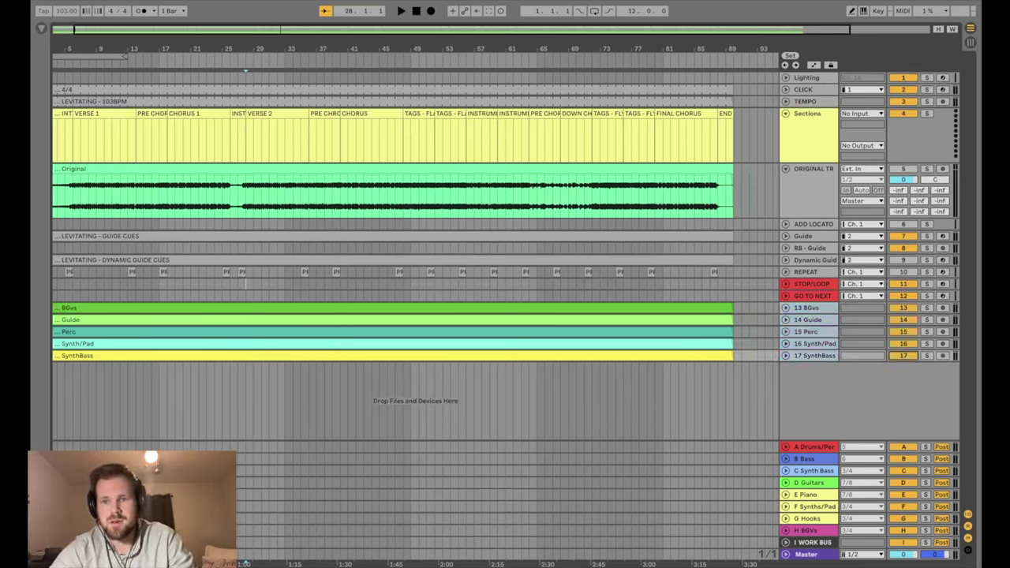
pyautogui.click(812, 168)
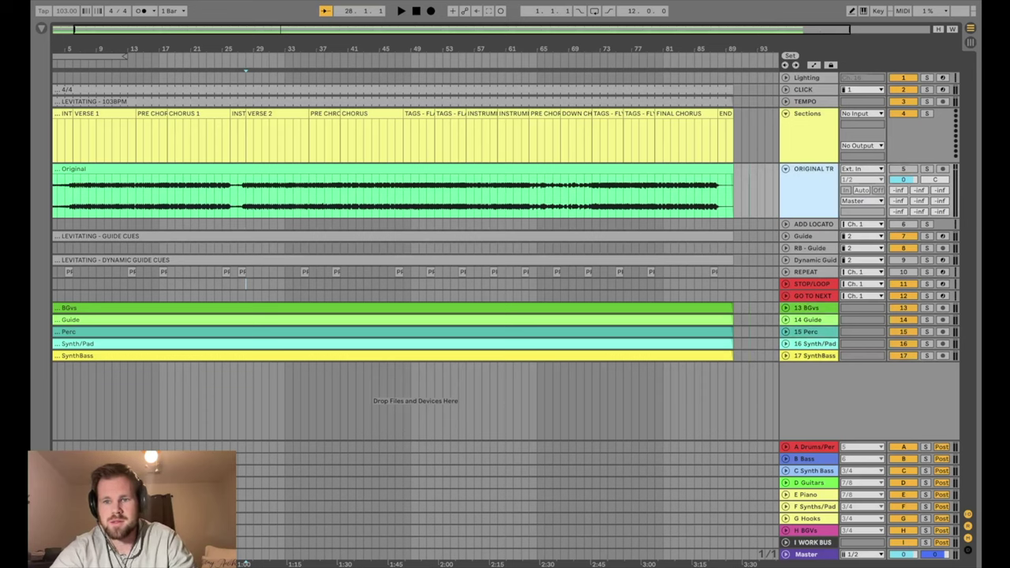
pyautogui.click(806, 307)
pyautogui.click(807, 320)
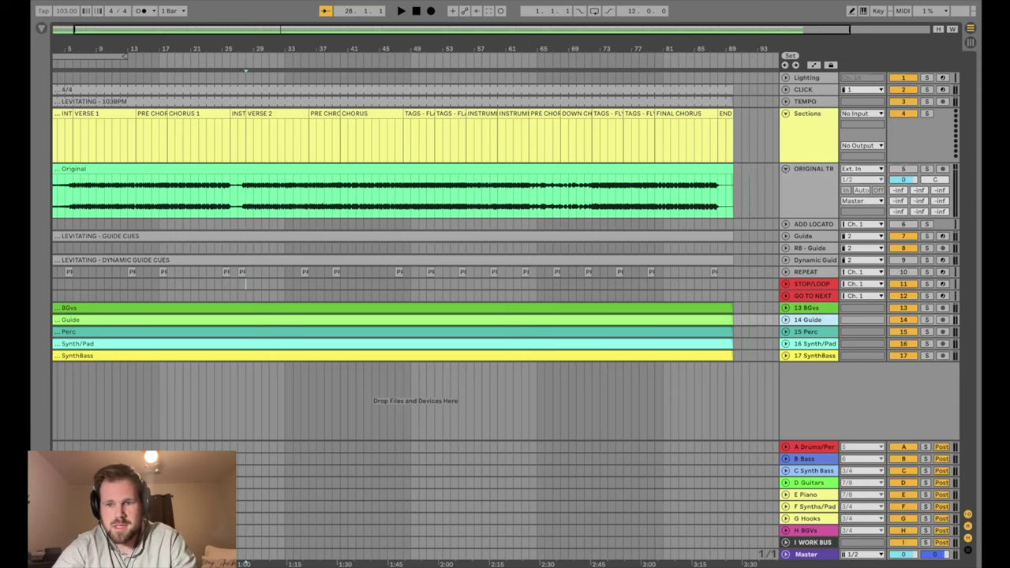
pyautogui.press('Delete')
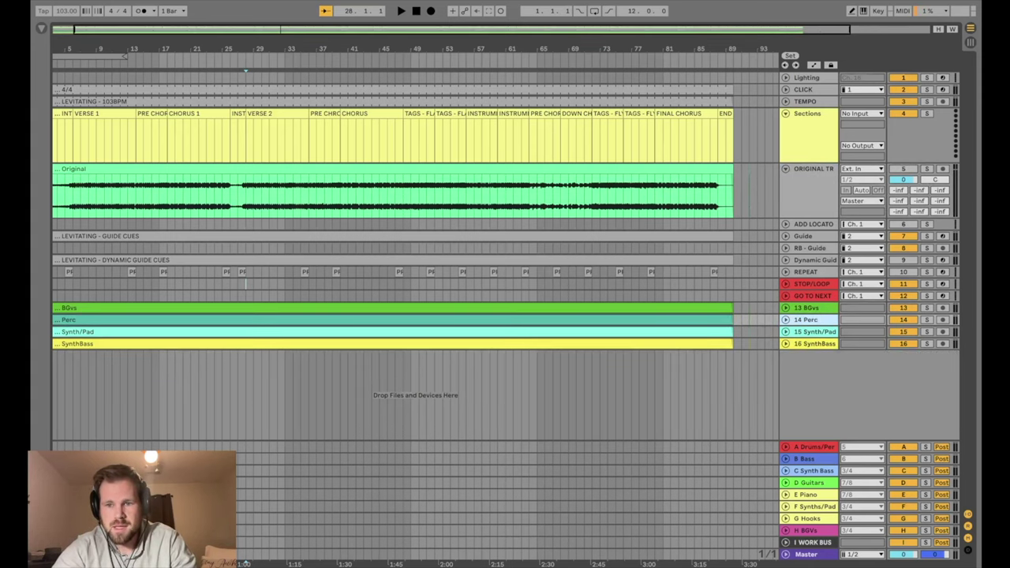
# Reorder the stems to Perc, SynthBass, Synth/Pad, BGvs and select tracks 13–16
pyautogui.moveTo(805, 320); pyautogui.dragTo(805, 303)
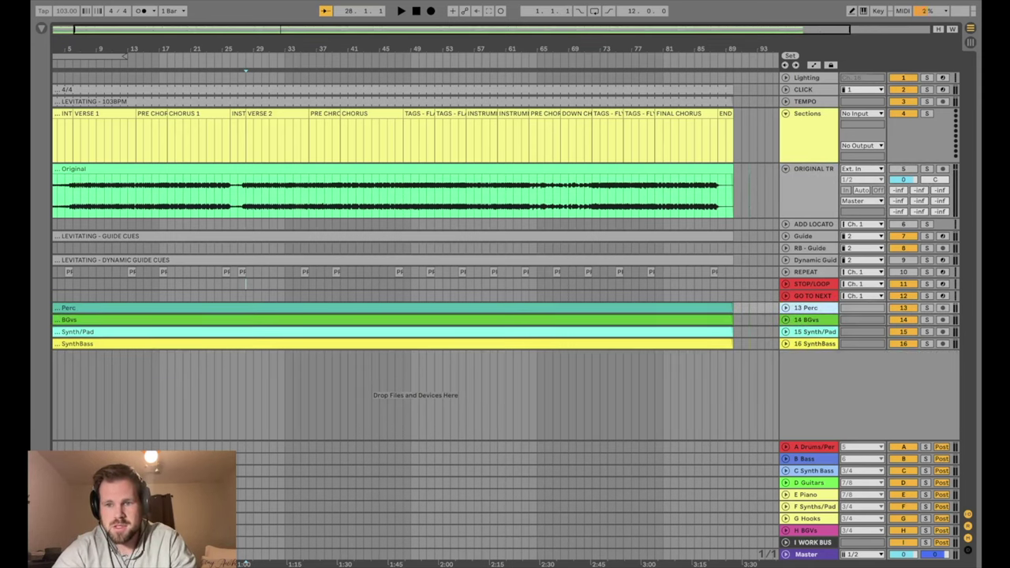
pyautogui.moveTo(813, 343)
pyautogui.mouseDown()
pyautogui.moveTo(813, 316)
pyautogui.moveTo(812, 331)
pyautogui.mouseUp()
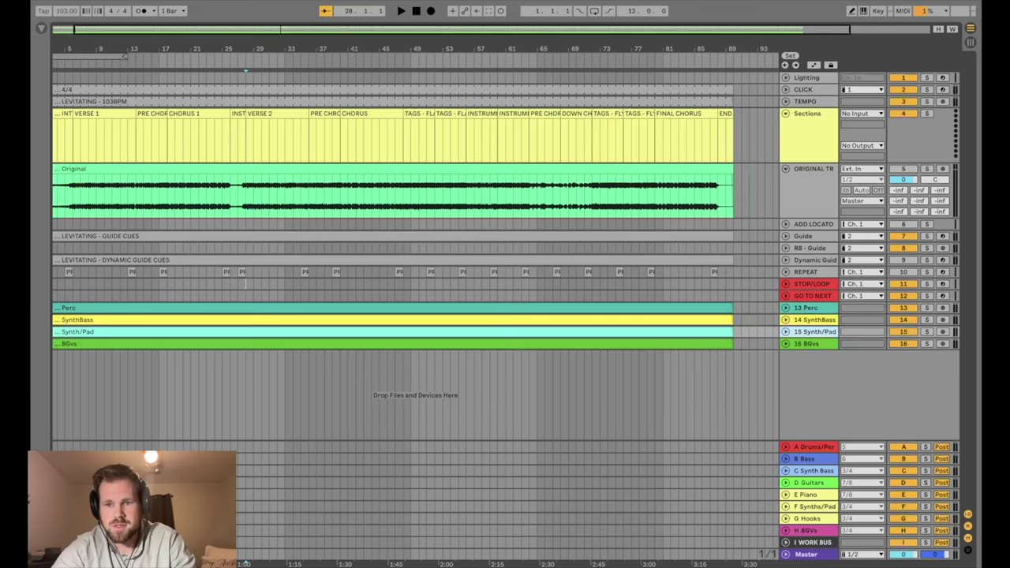
pyautogui.click(806, 308)
pyautogui.click(807, 343)
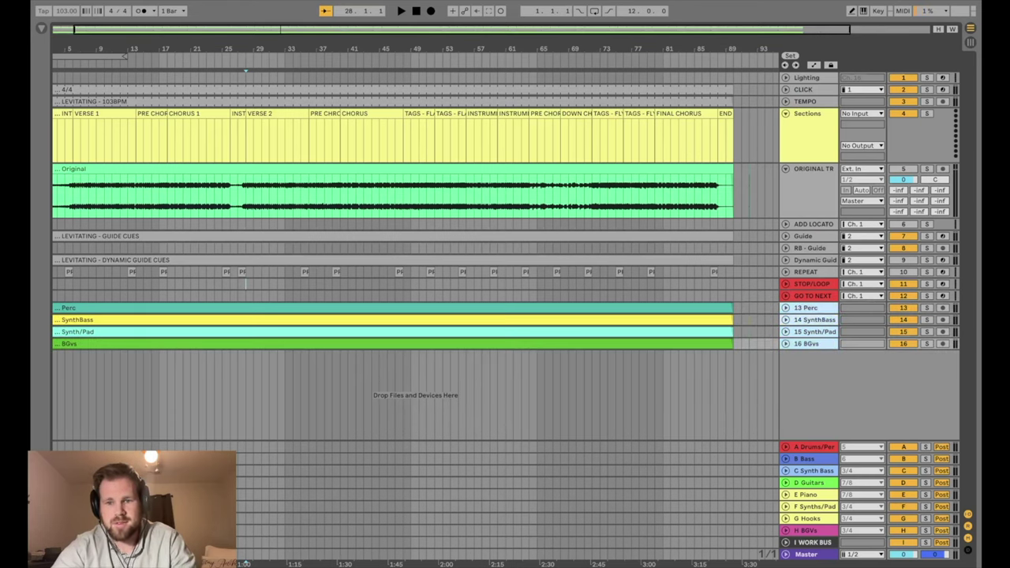
# Group the four stems into a track named LEVITATING, then switch to Session View
pyautogui.hotkey('ctrl', 'g')
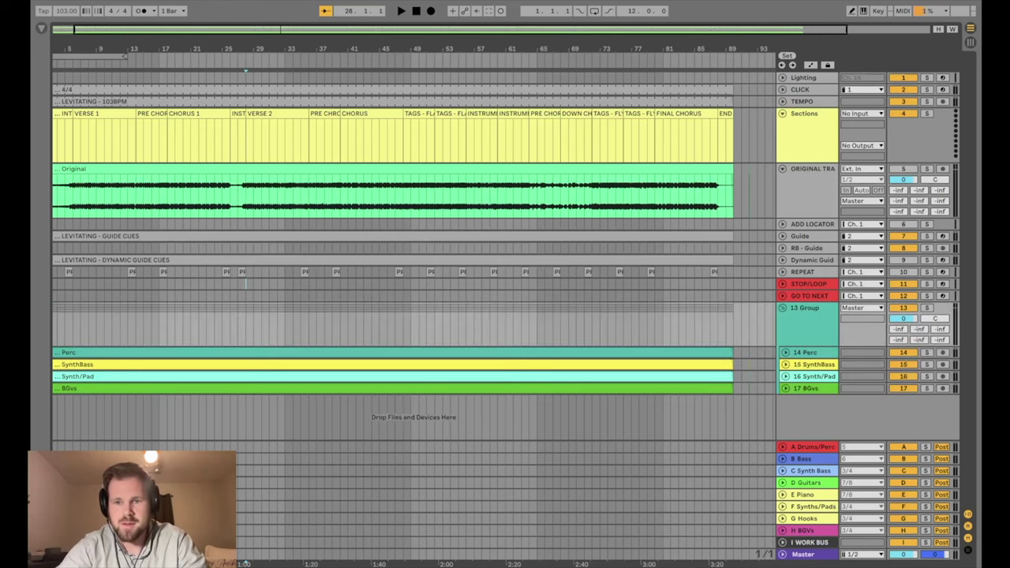
pyautogui.hotkey('ctrl', 'r')
pyautogui.write('LE')
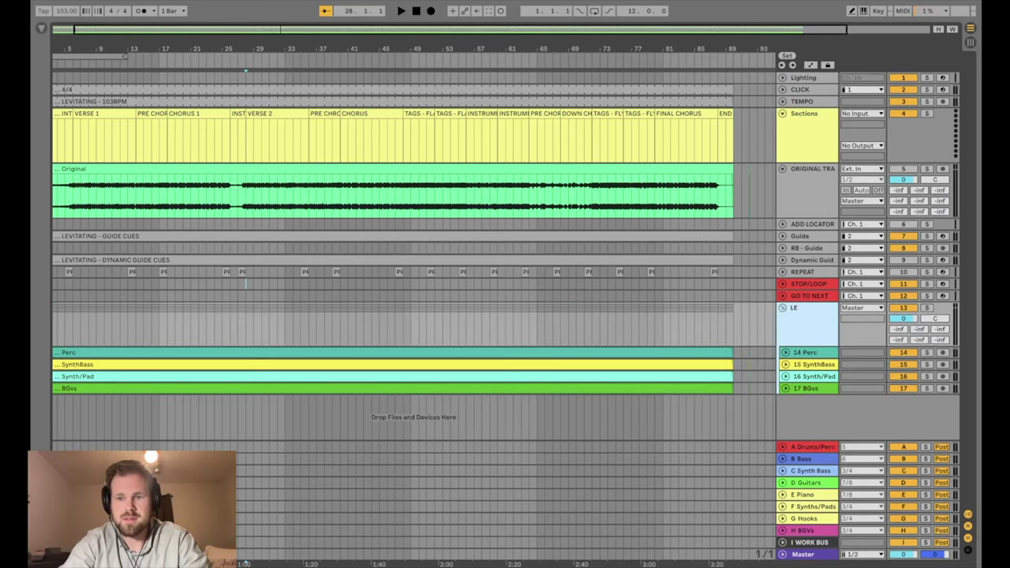
pyautogui.write('vITATING')
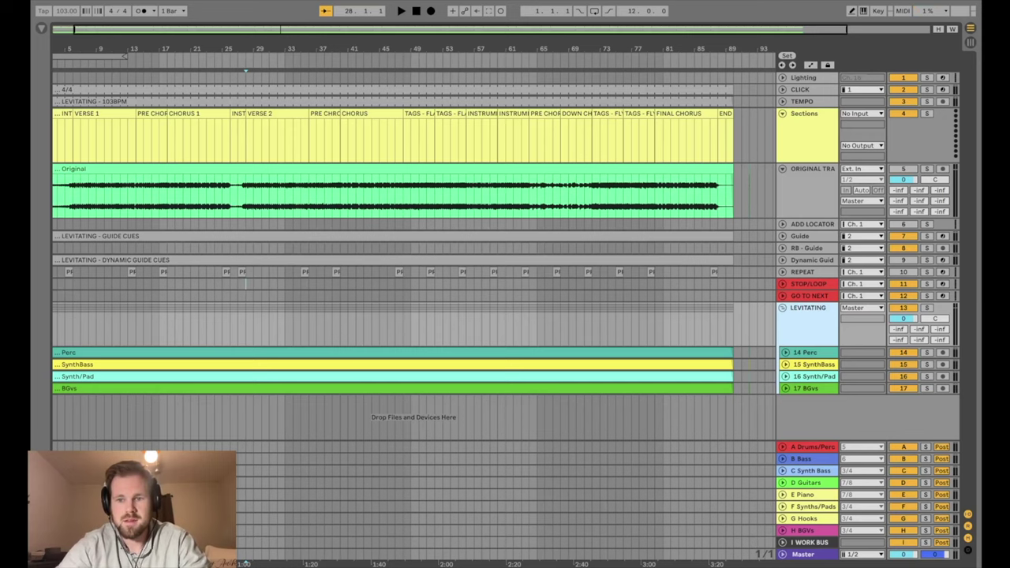
pyautogui.press('Return')
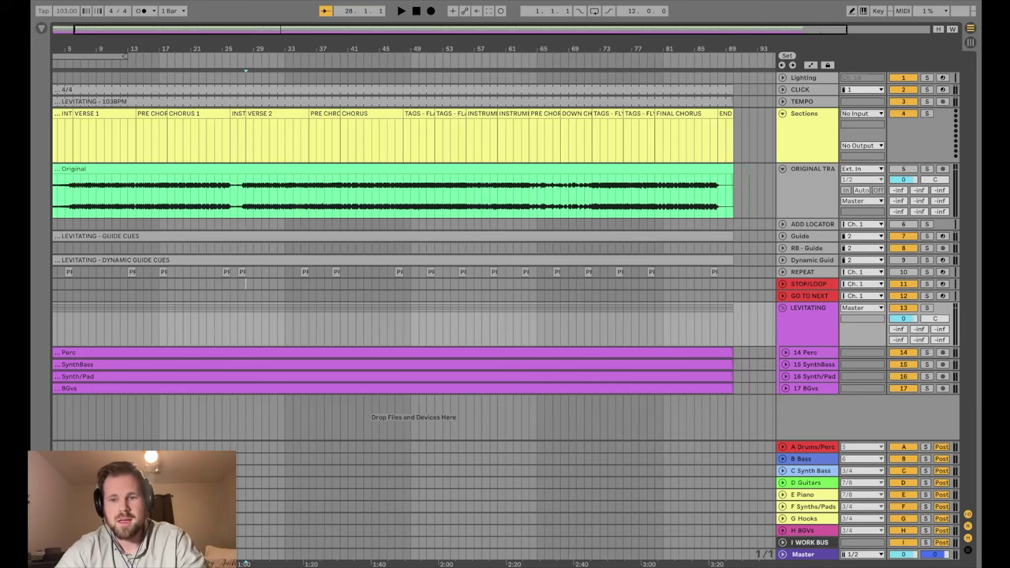
pyautogui.hscroll(-2, 395, 236)
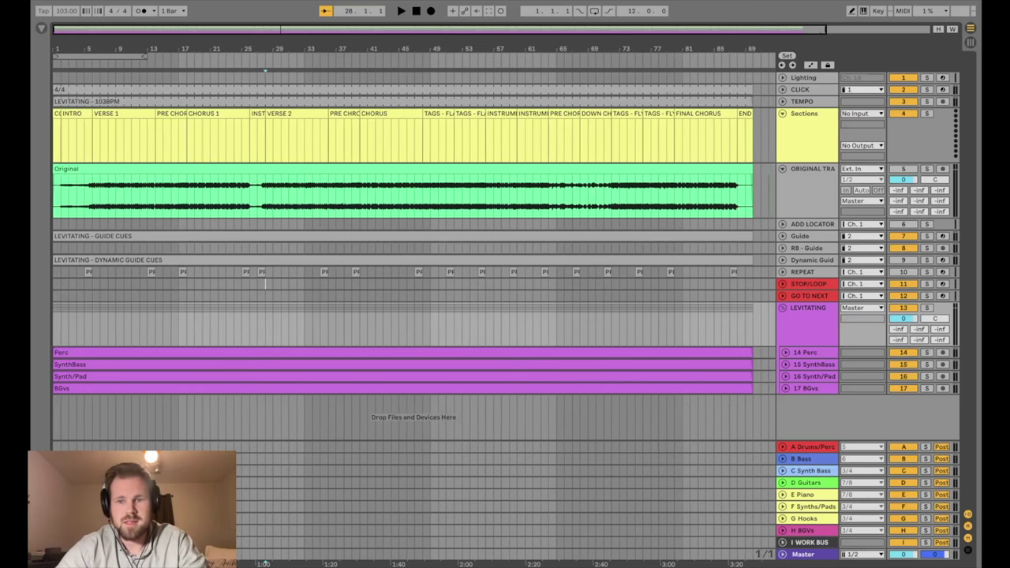
pyautogui.press('Tab')
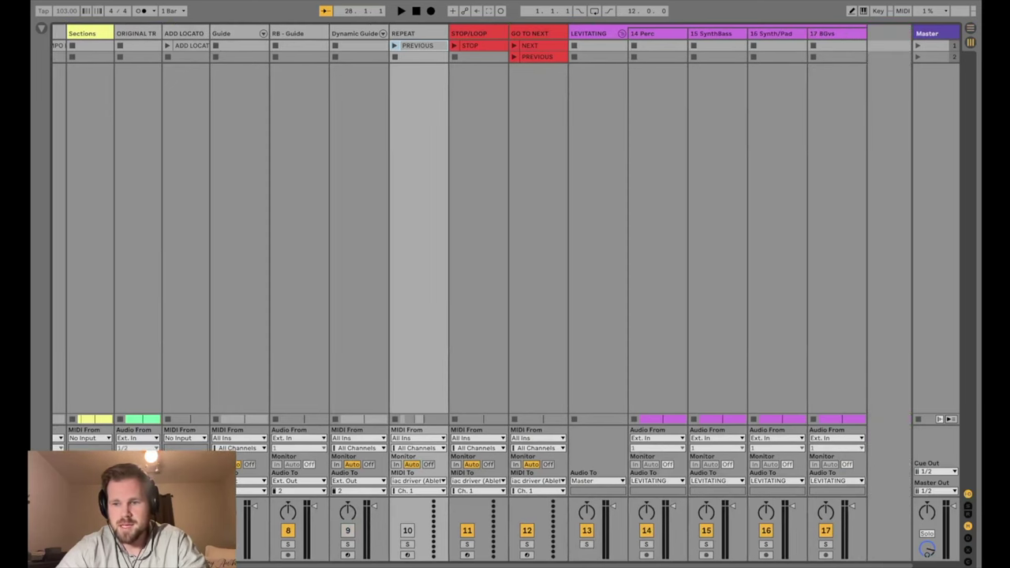
# Show the mixer's send levels and scroll across to the return tracks
pyautogui.press('super+alt+s')
pyautogui.hscroll(5, 505, 237)
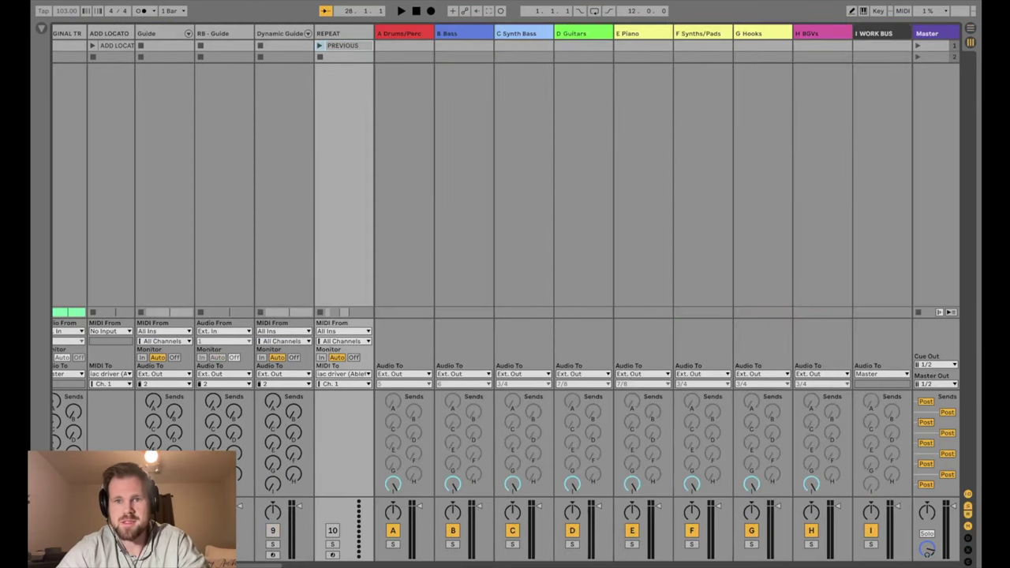
pyautogui.hscroll(5, 213, 237)
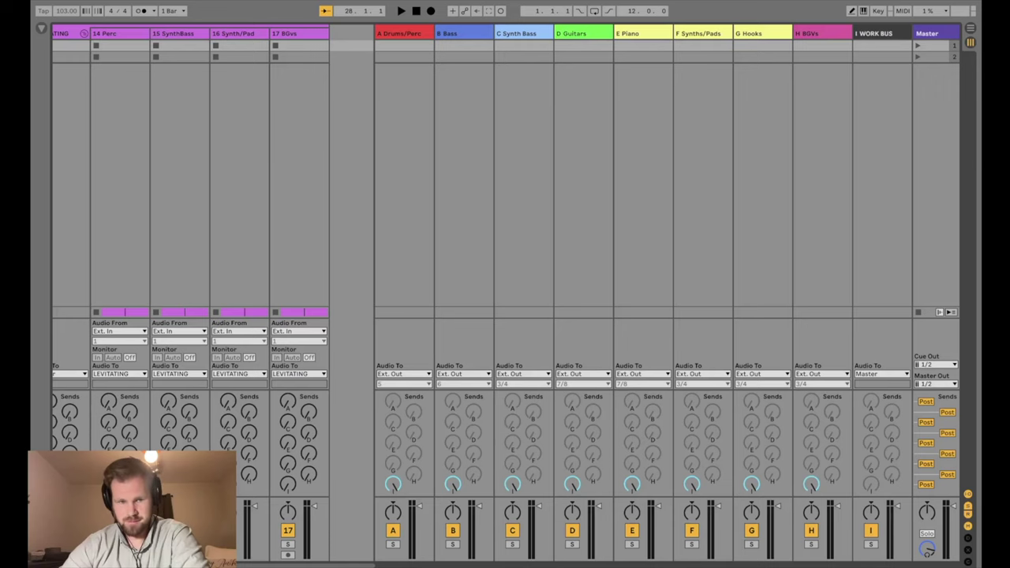
pyautogui.hscroll(-3, 213, 236)
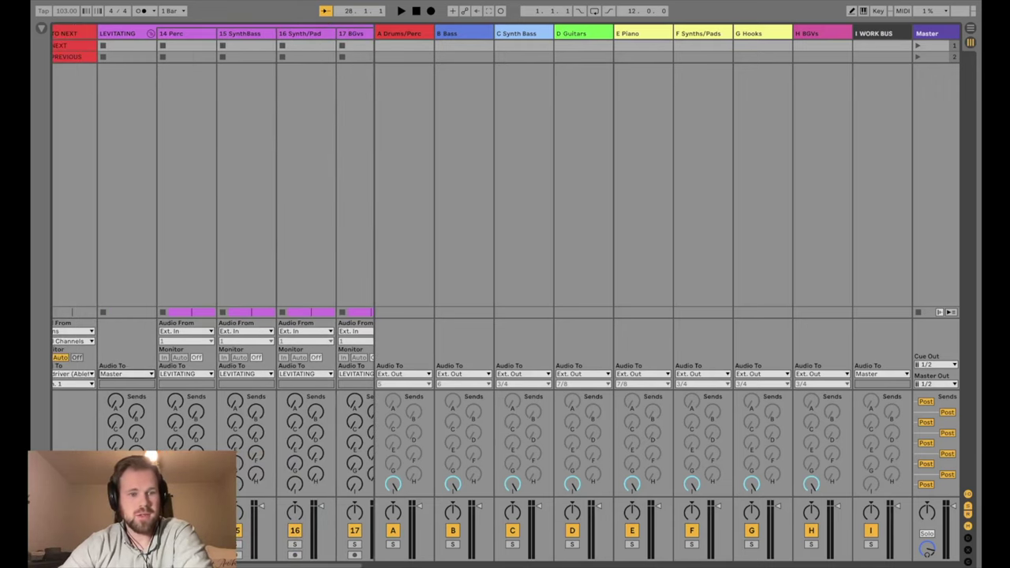
# Route LEVITATING to Sends Only and raise SynthBass Send C, Synth/Pad Send F, BGVs Send H
pyautogui.click(127, 373)
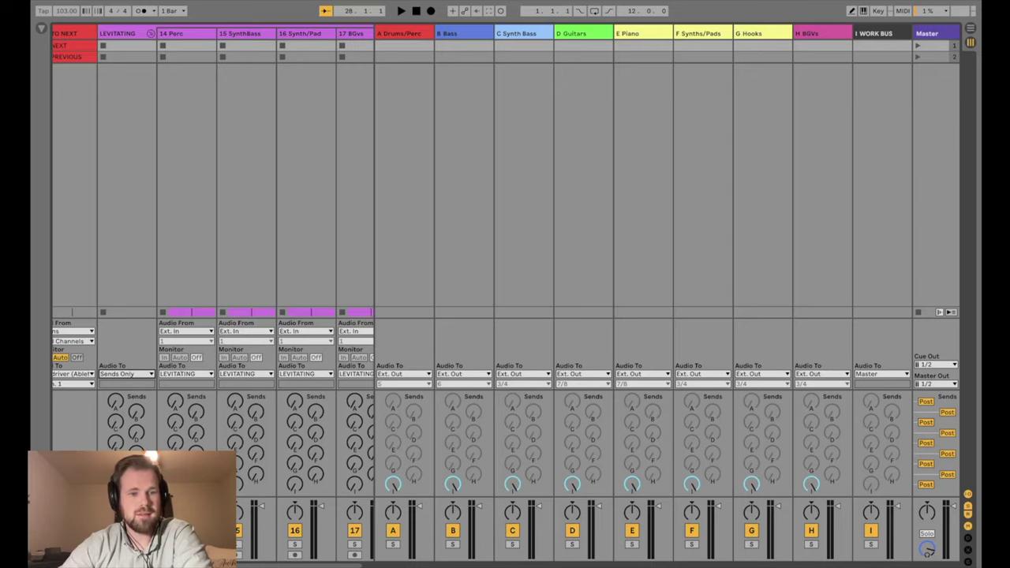
pyautogui.hscroll(3, 213, 236)
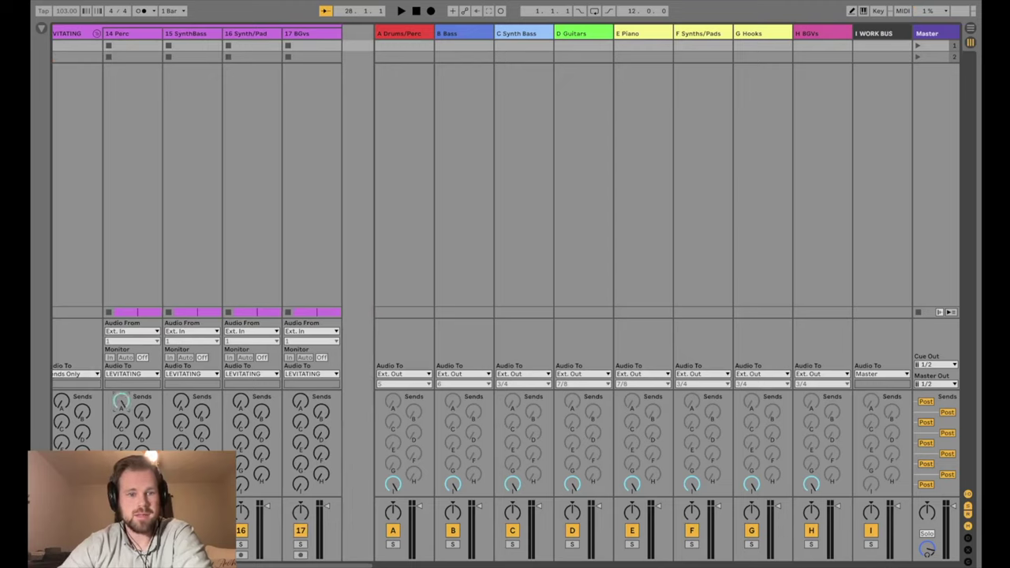
pyautogui.moveTo(181, 423); pyautogui.dragTo(181, 406)
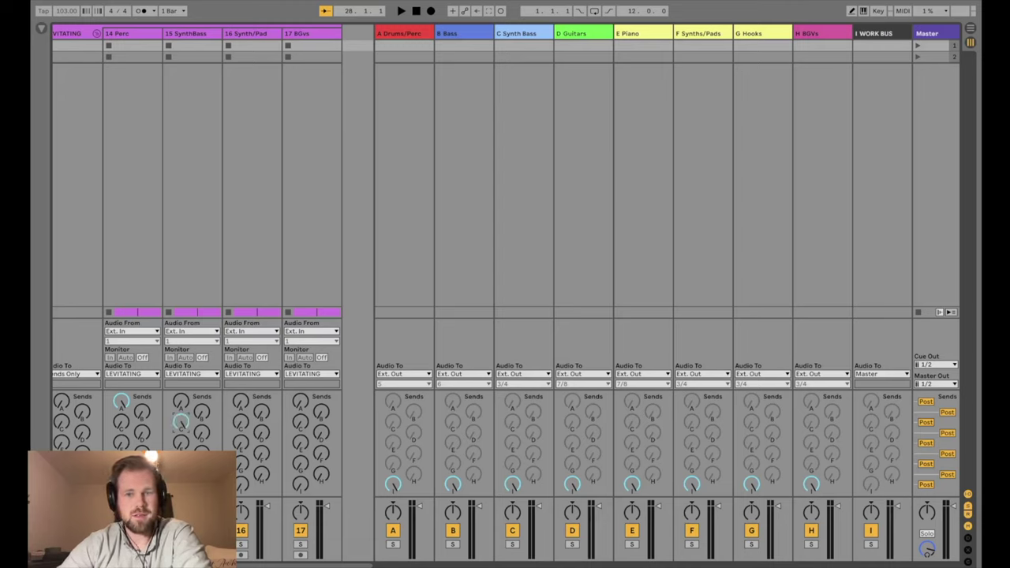
pyautogui.moveTo(261, 453); pyautogui.dragTo(261, 439)
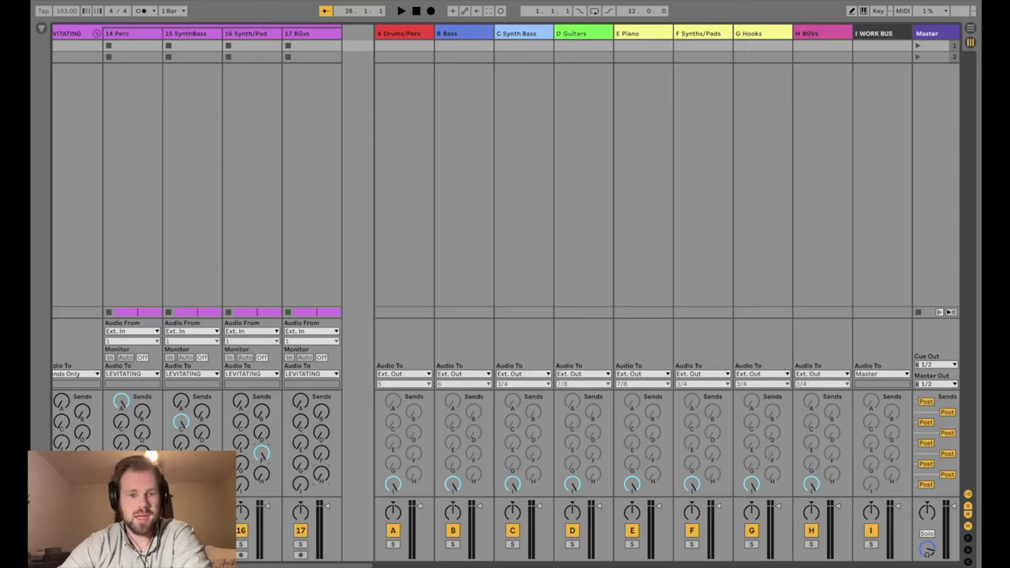
pyautogui.moveTo(321, 473); pyautogui.dragTo(321, 466)
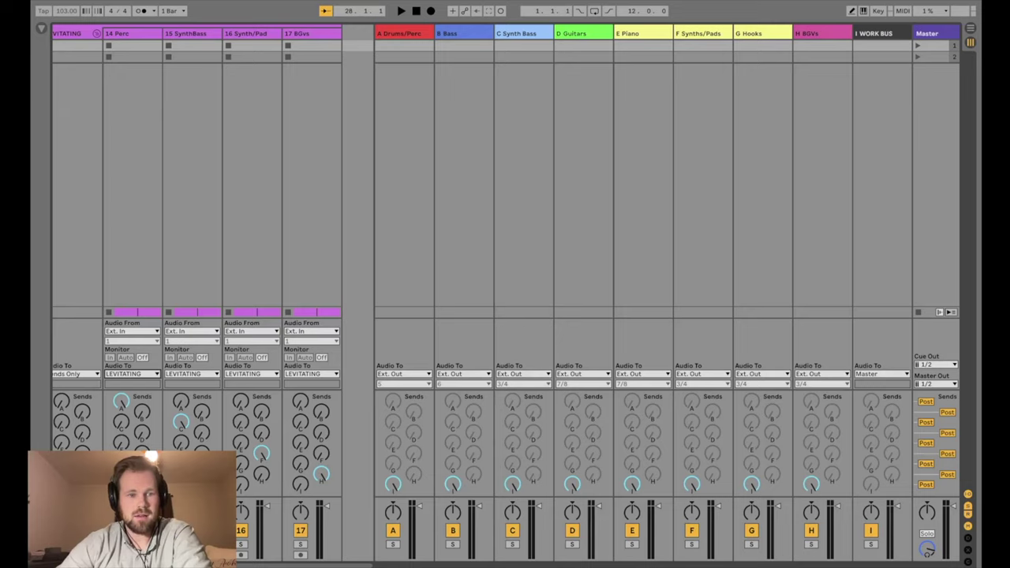
# Set 14 Perc's Audio To output to Sends Only
pyautogui.click(132, 374)
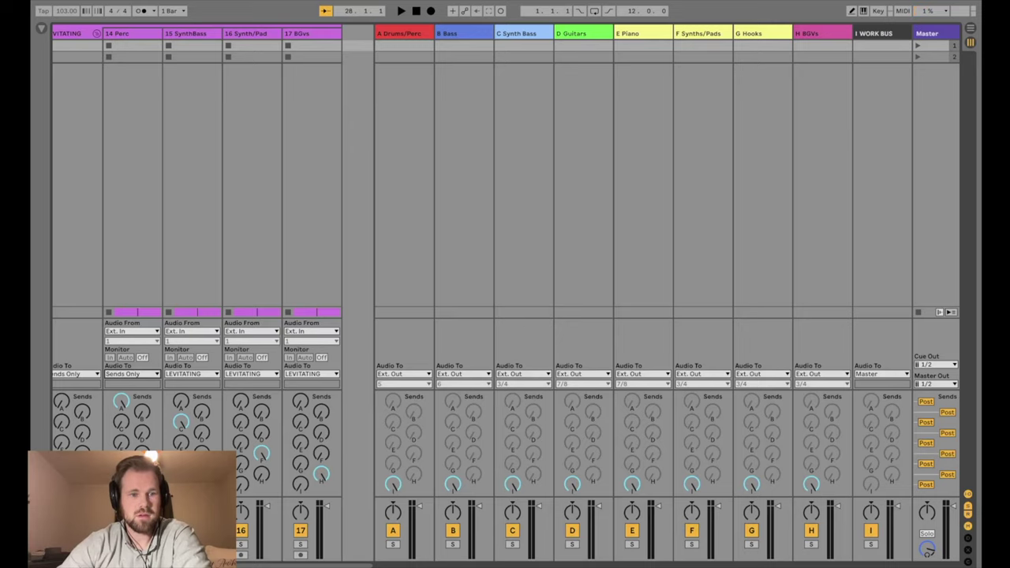
pyautogui.hscroll(-2, 213, 292)
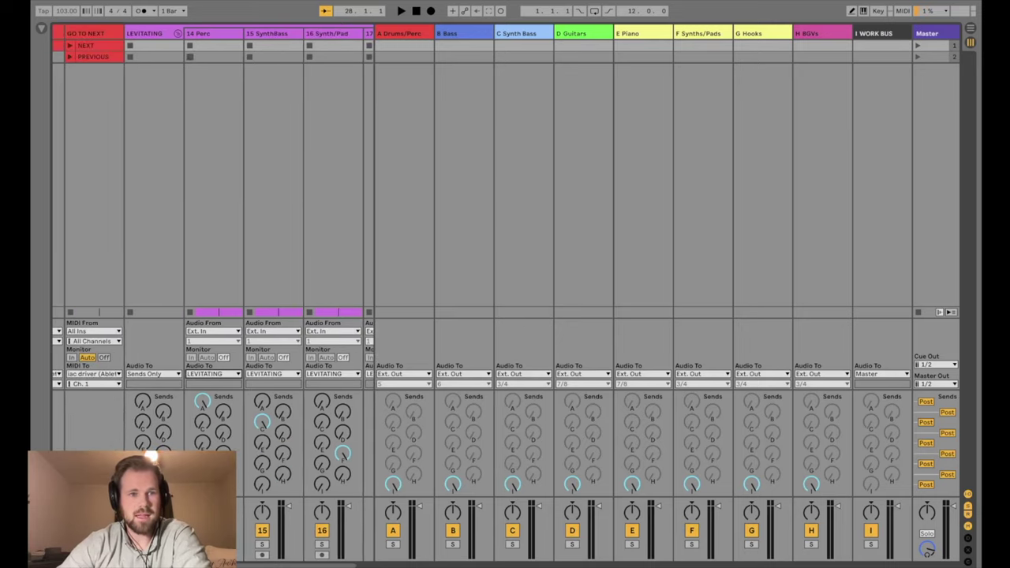
pyautogui.hscroll(-2, 213, 292)
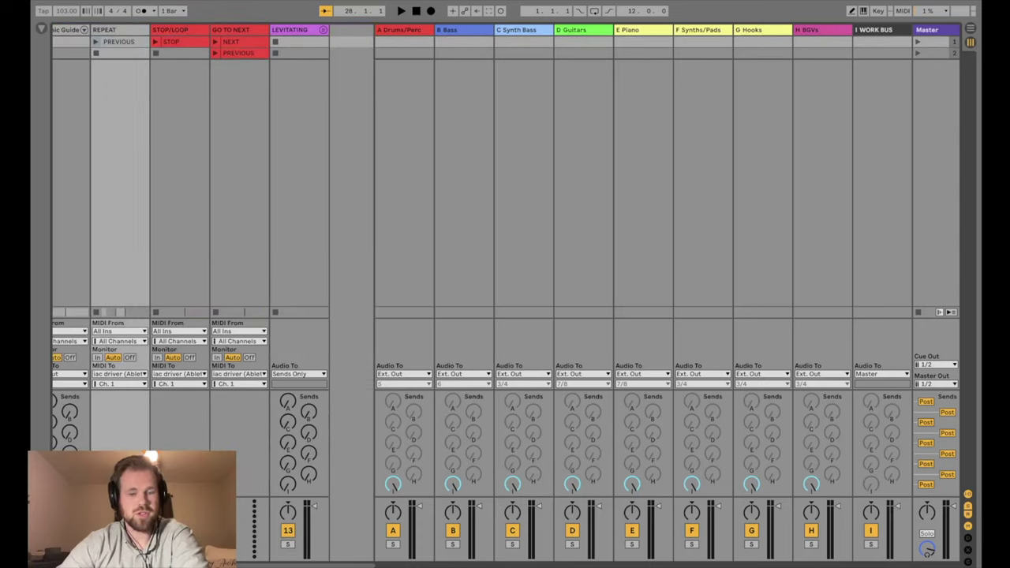
# Back in Arrangement View, fold the Original and Sections lanes and move playback to bar 34
pyautogui.press('Tab')
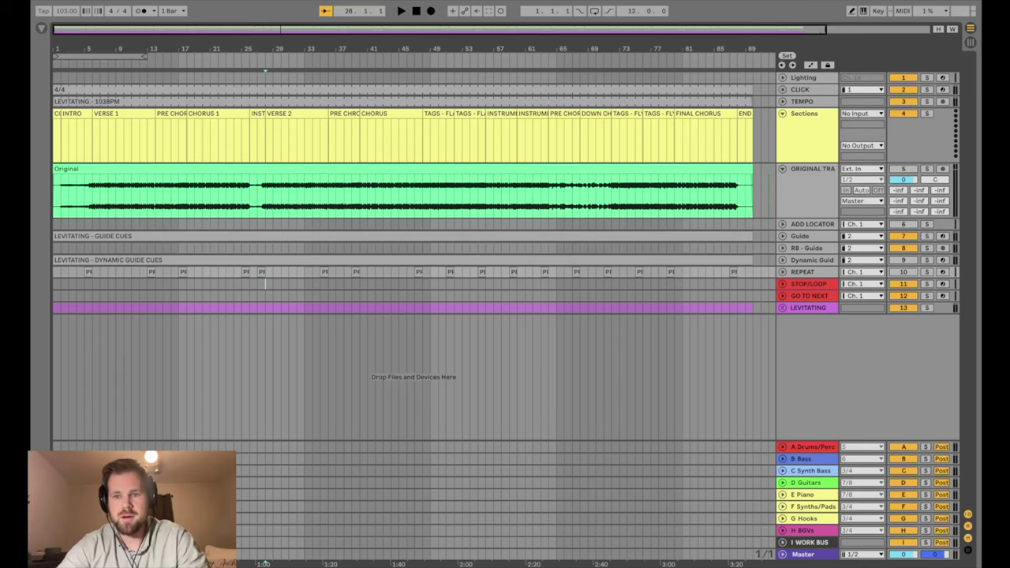
pyautogui.hotkey('alt', 'u')
pyautogui.press('-')
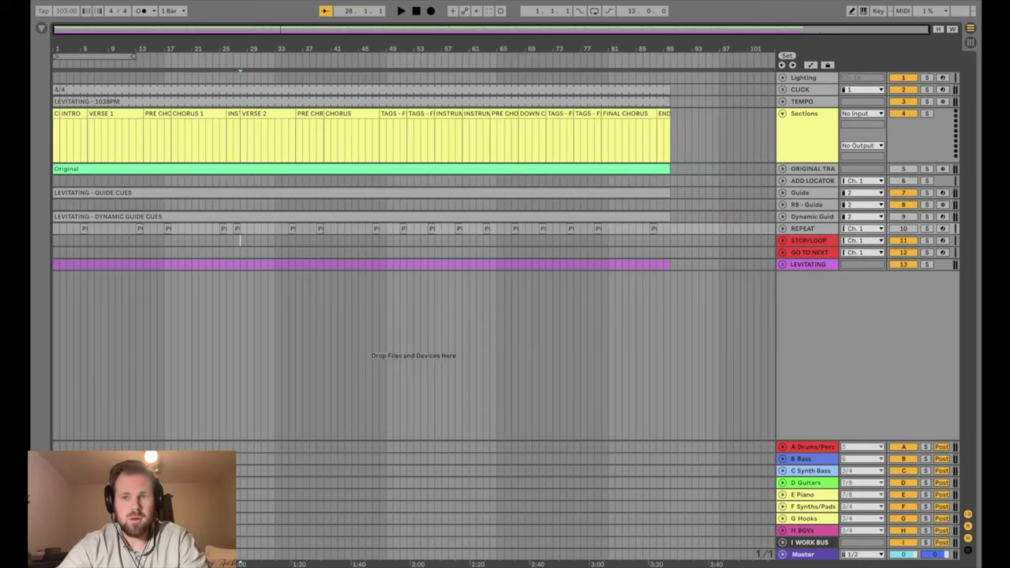
pyautogui.hotkey('alt', 'u')
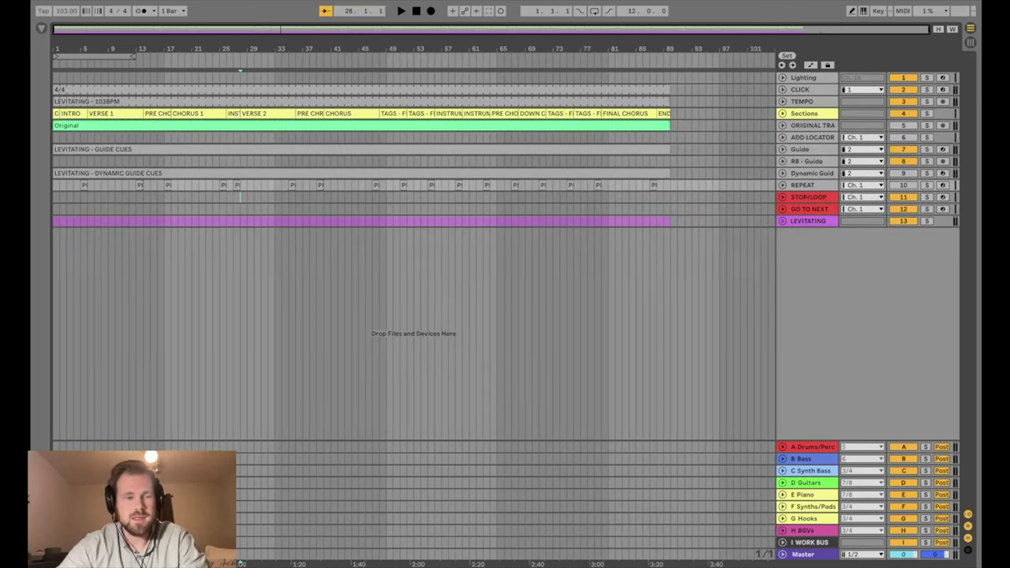
pyautogui.click(281, 197)
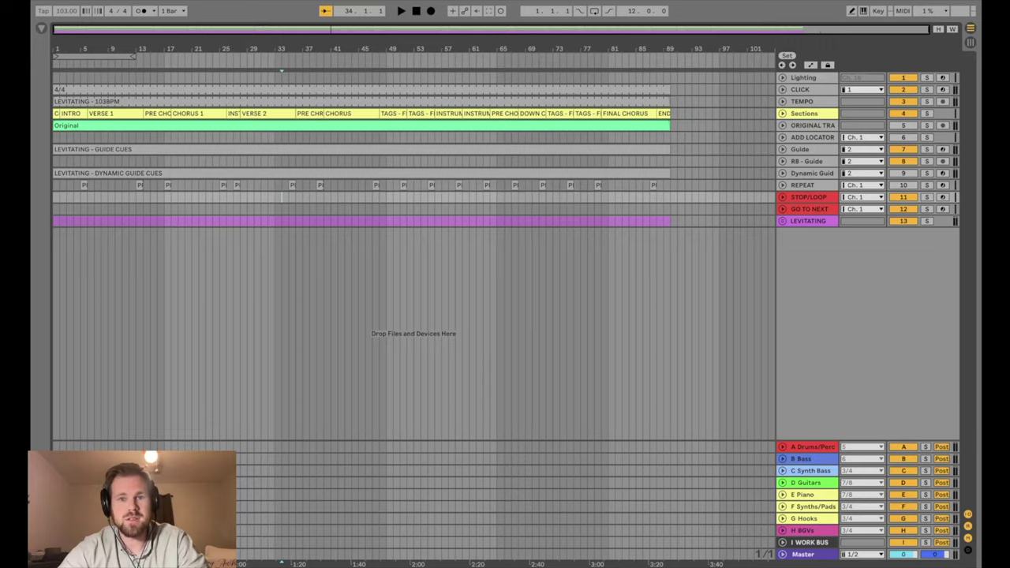
# Scroll back to the intro, select the Lighting track and set playback to bar 25
pyautogui.scroll(8, 477, 316)
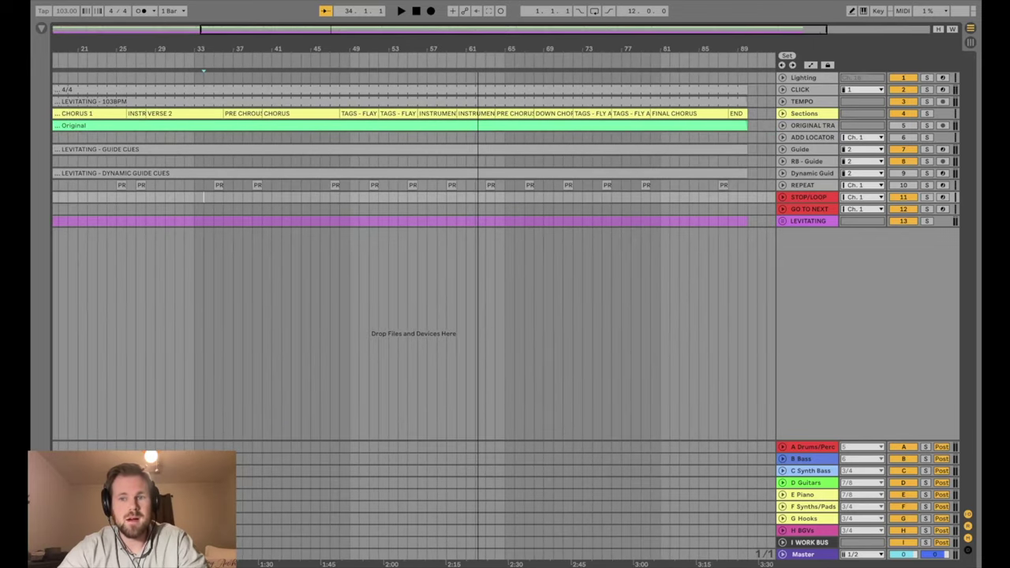
pyautogui.hscroll(-5, 413, 237)
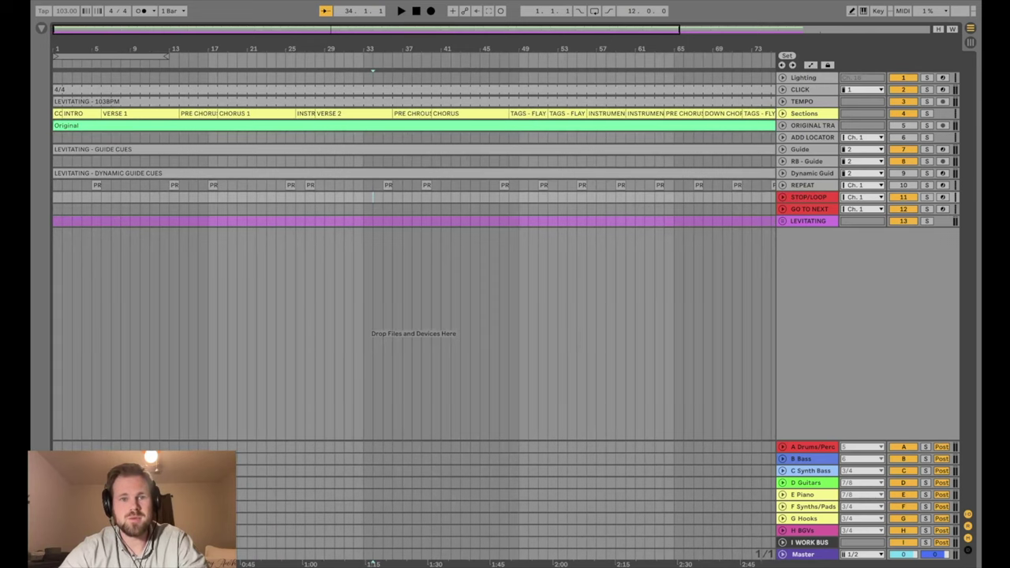
pyautogui.scroll(6, 374, 197)
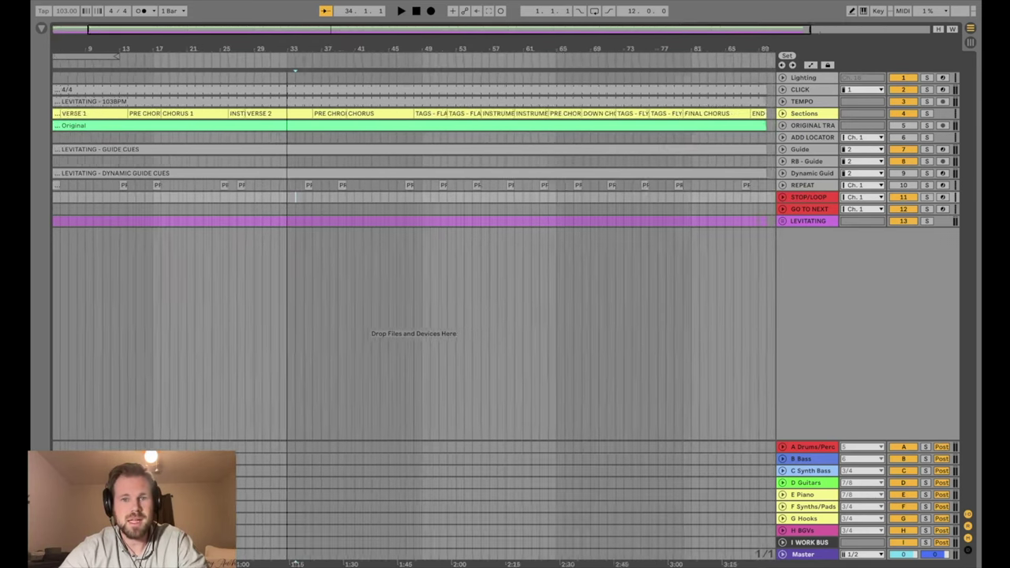
pyautogui.hscroll(-5, 413, 236)
pyautogui.scroll(2, 413, 237)
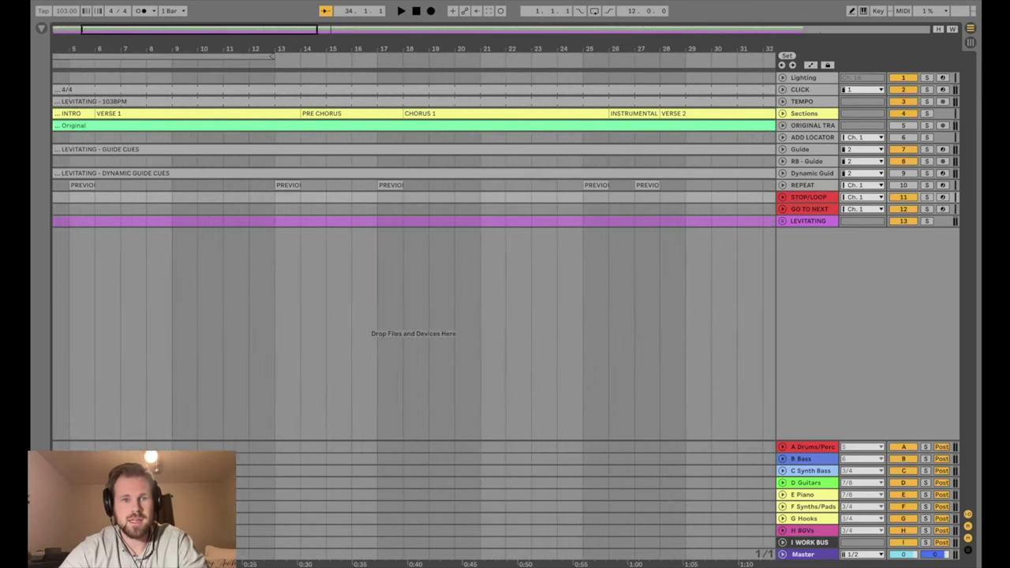
pyautogui.hscroll(-4, 413, 237)
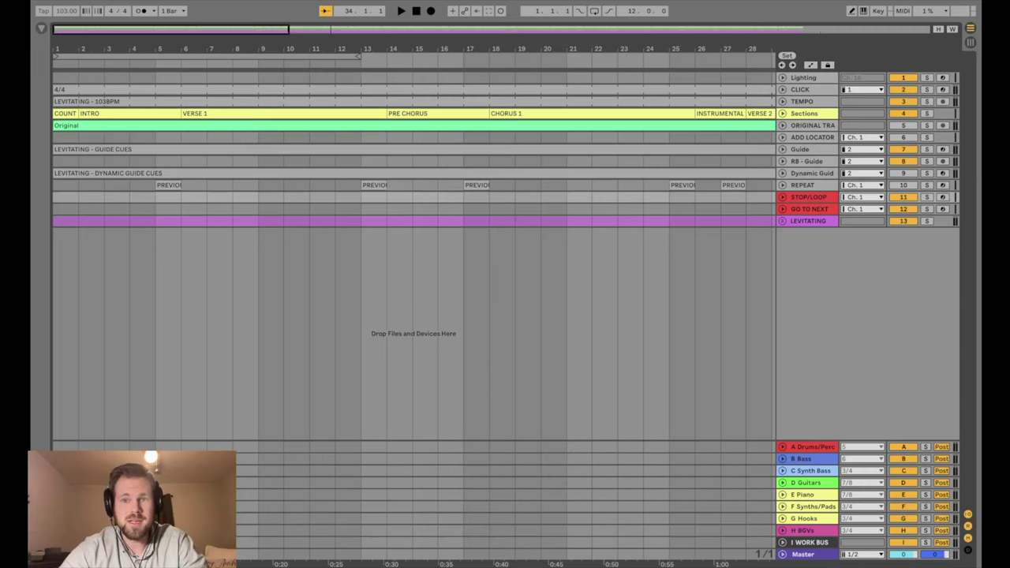
pyautogui.click(803, 77)
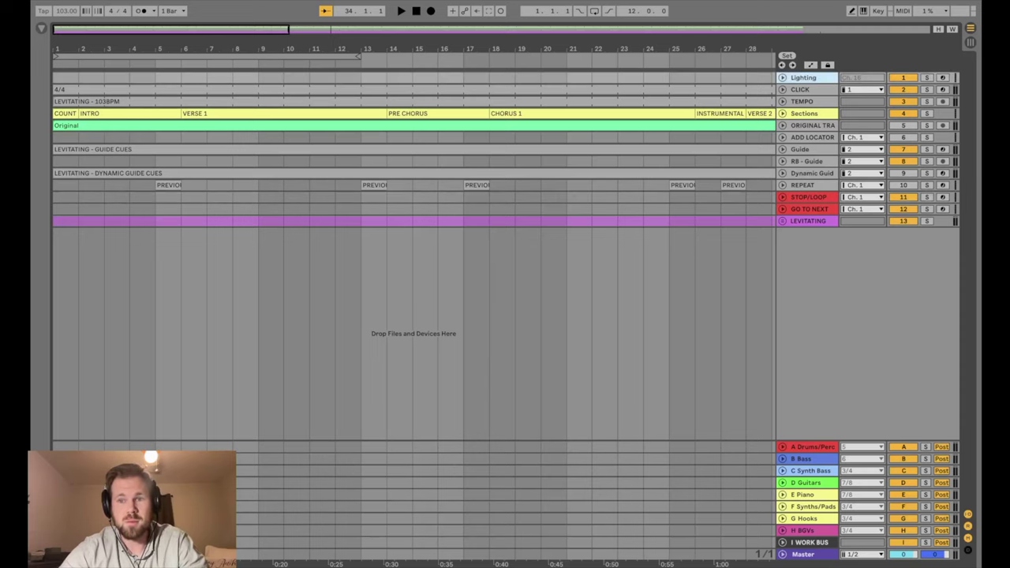
pyautogui.press('-')
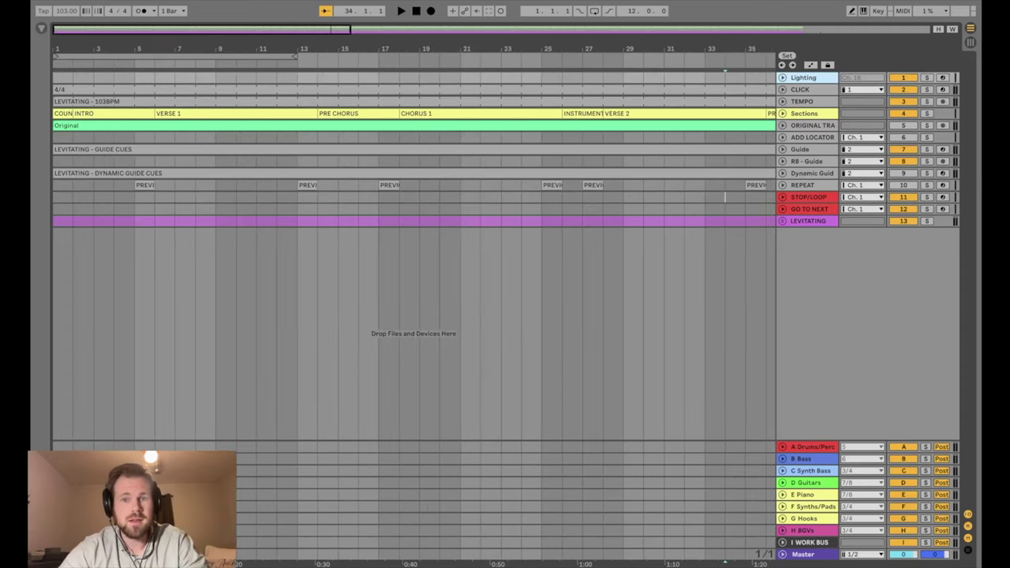
pyautogui.click(542, 221)
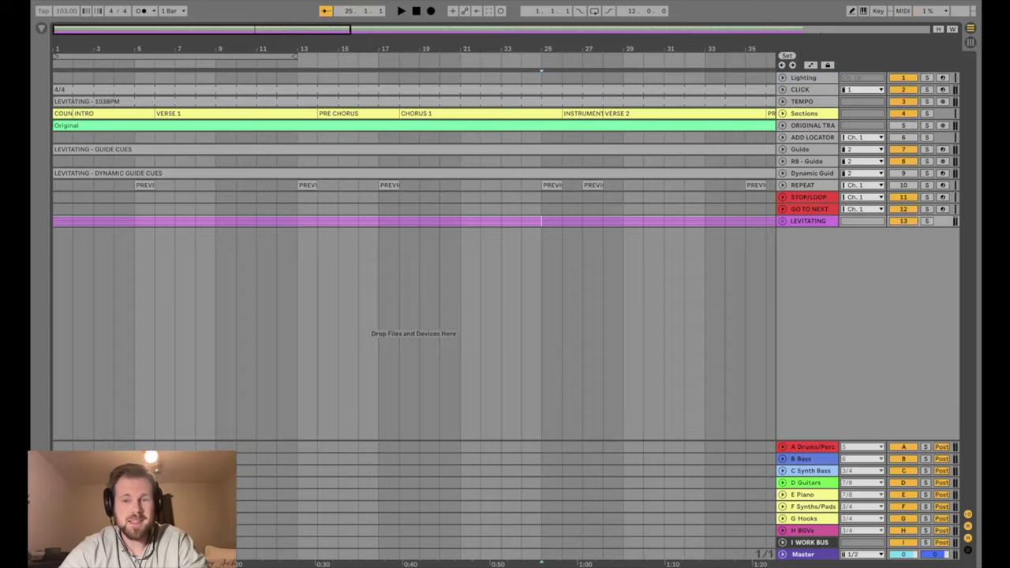